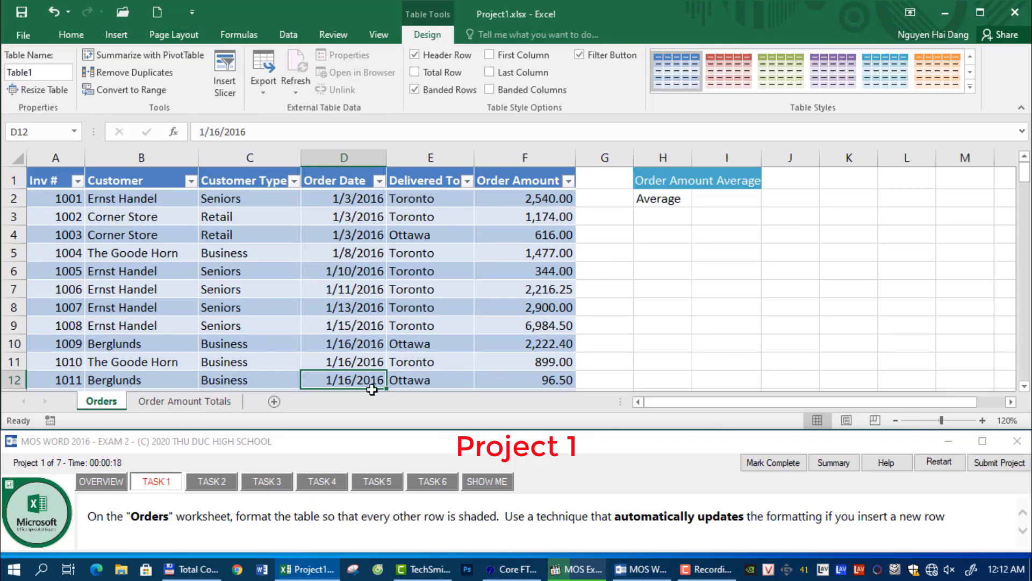
Step: Show the Task 2 instructions and begin a custom sort of the Orders table with Delivered To as the first sort column
left_click(210, 487)
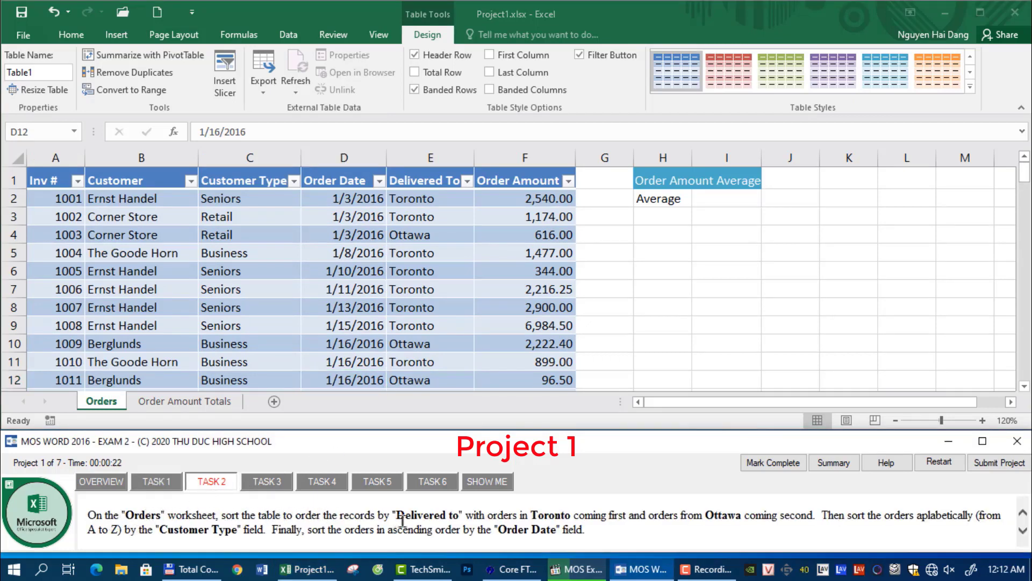
left_click(425, 270)
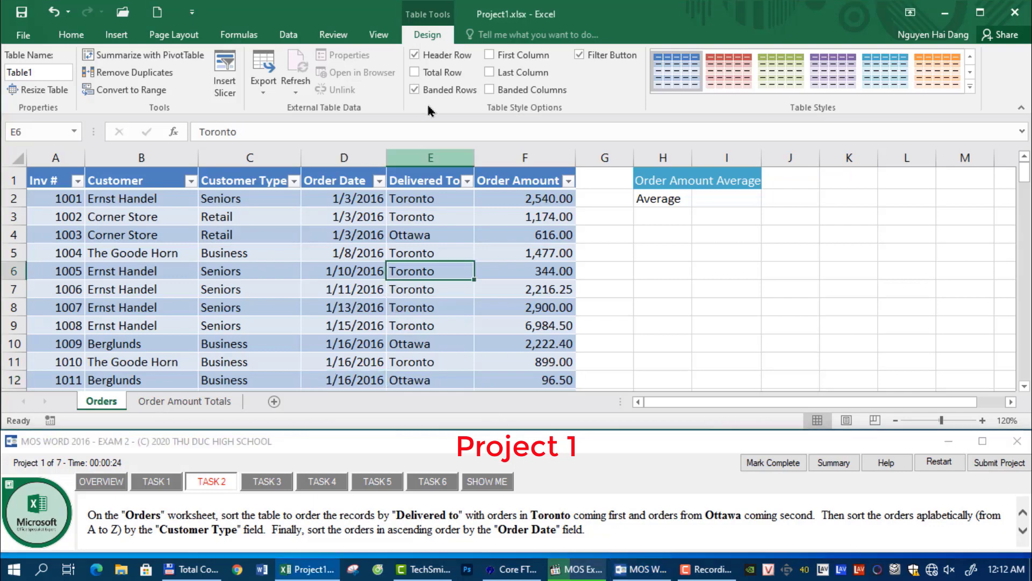
left_click(288, 35)
left_click(462, 76)
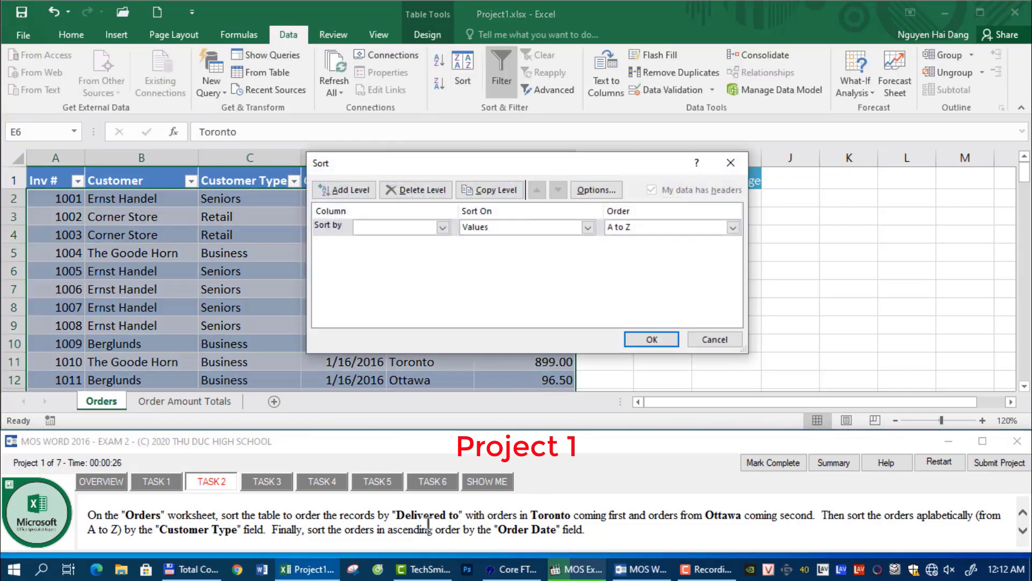
left_click(442, 227)
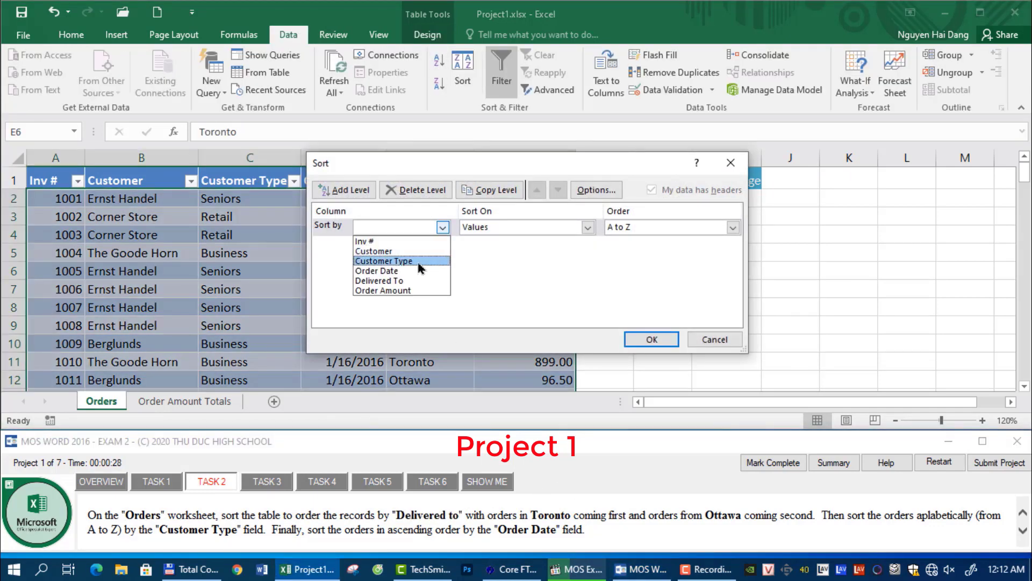
left_click(388, 281)
Step: Choose a custom list for the Delivered To sort order and enter Toronto as the new list's first entry
double_click(547, 516)
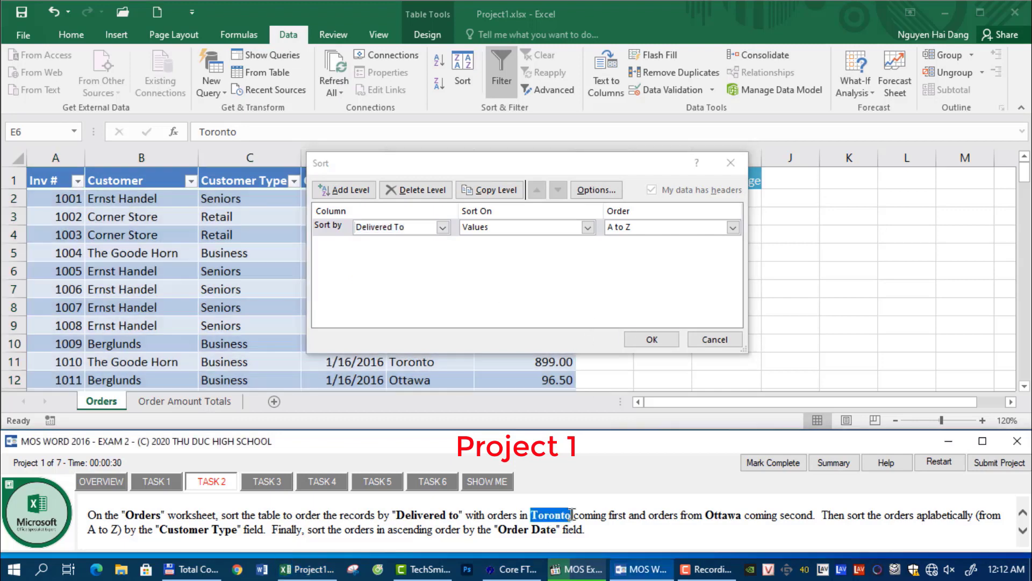
double_click(710, 516)
left_click(733, 227)
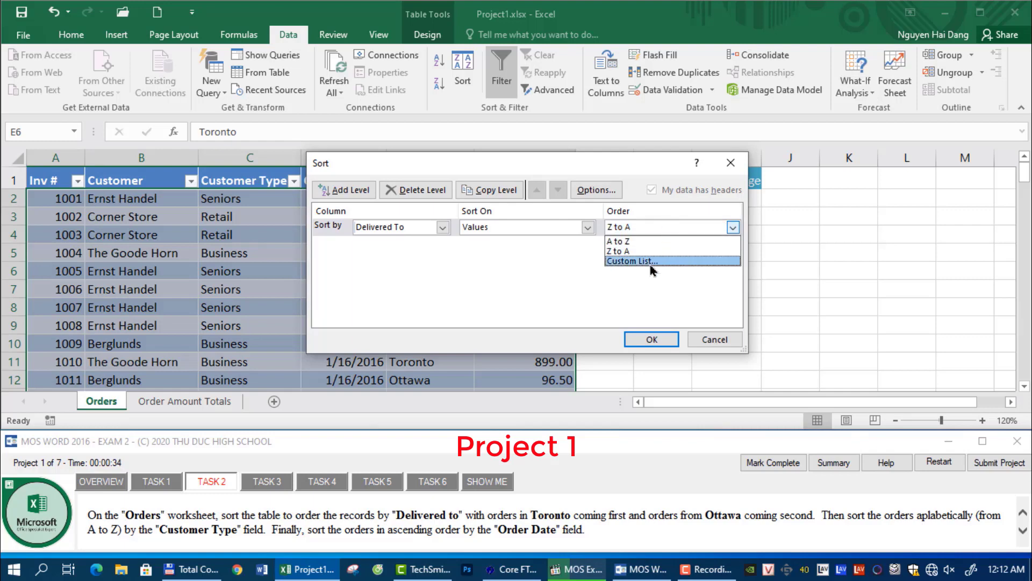
left_click(640, 261)
double_click(549, 514)
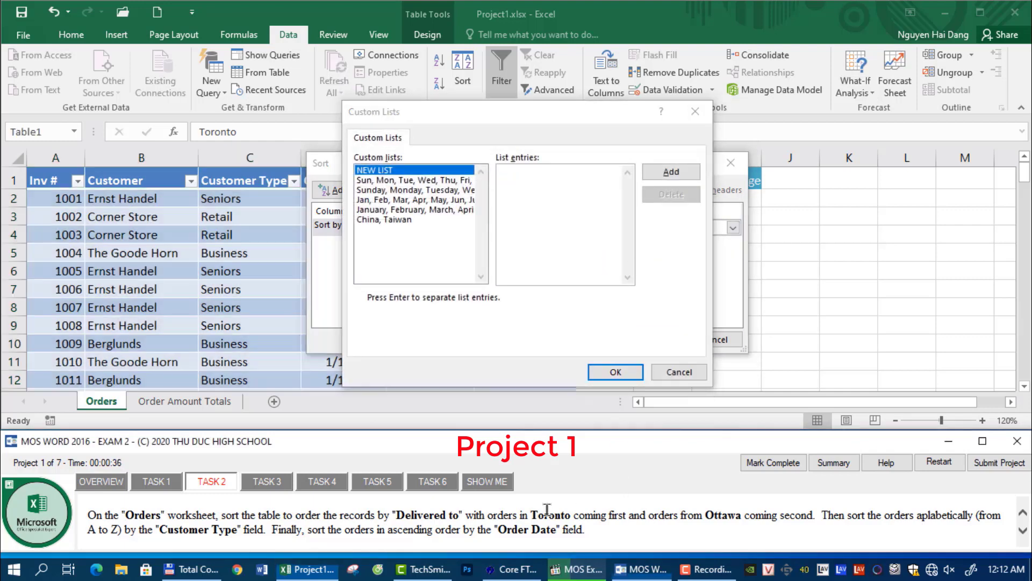
key("ctrl+c")
left_click(526, 191)
key("ctrl+v")
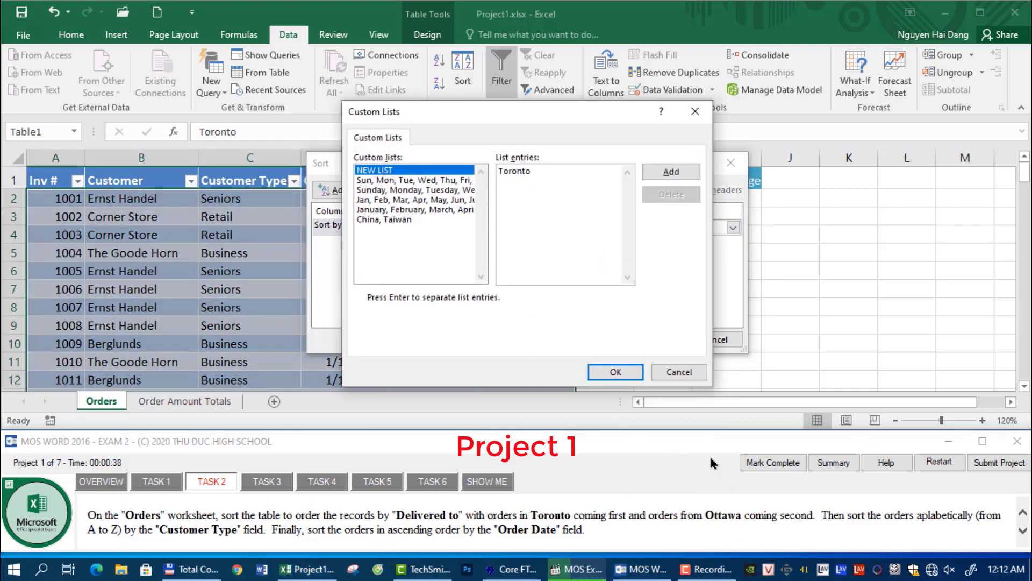
Step: Enter Ottawa as the second list entry, add the list, and use Toronto, Ottawa as the Delivered To sort order
double_click(723, 515)
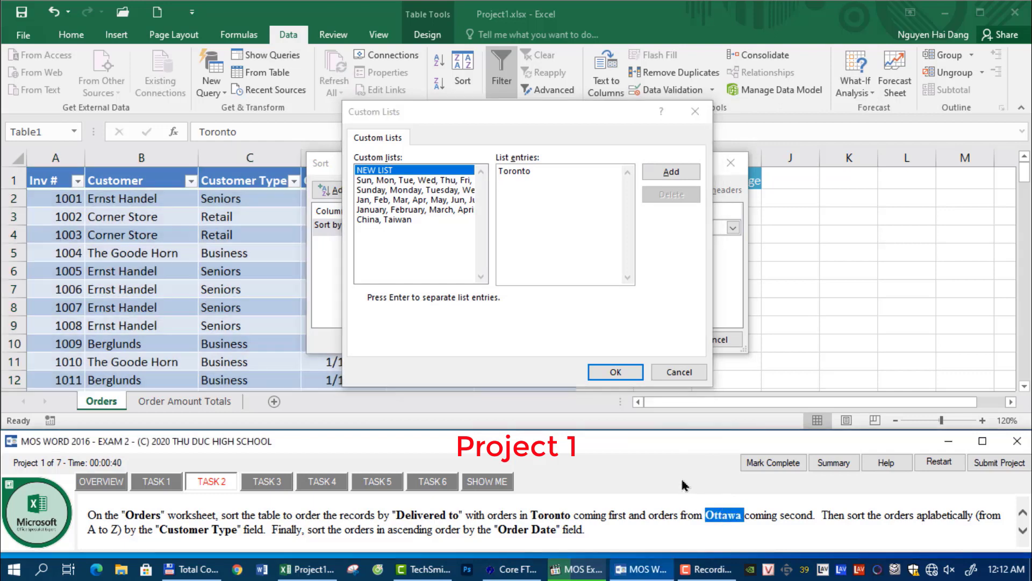
key("ctrl+c")
left_click(568, 243)
key("Return")
key("ctrl+v")
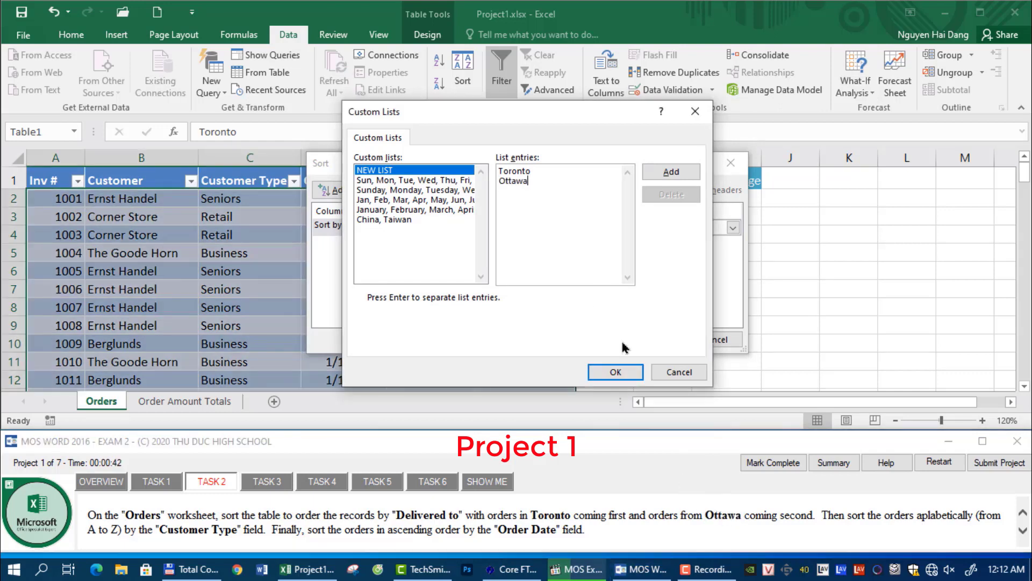
left_click(671, 172)
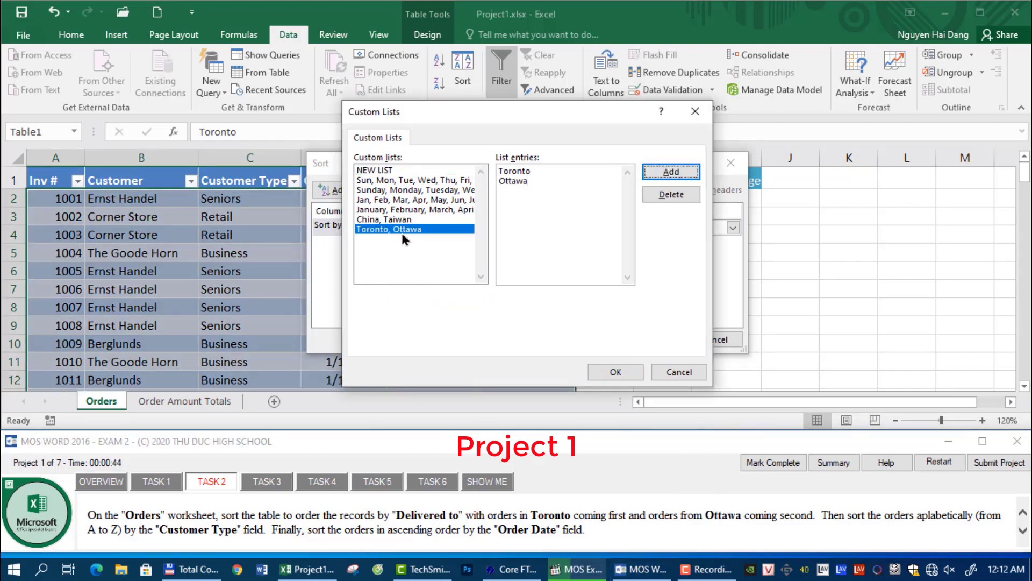
left_click(614, 370)
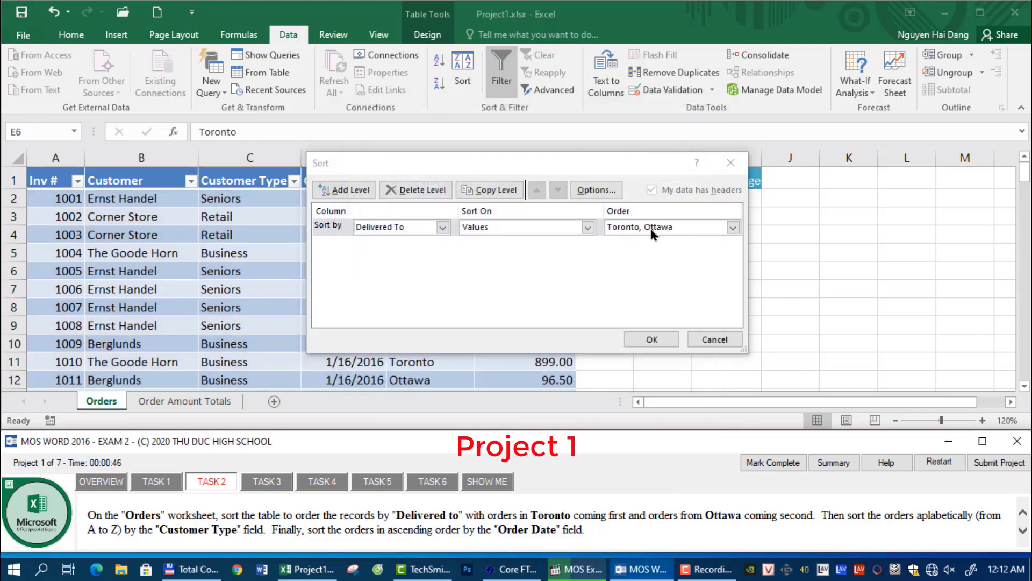
left_click(633, 229)
left_click(638, 262)
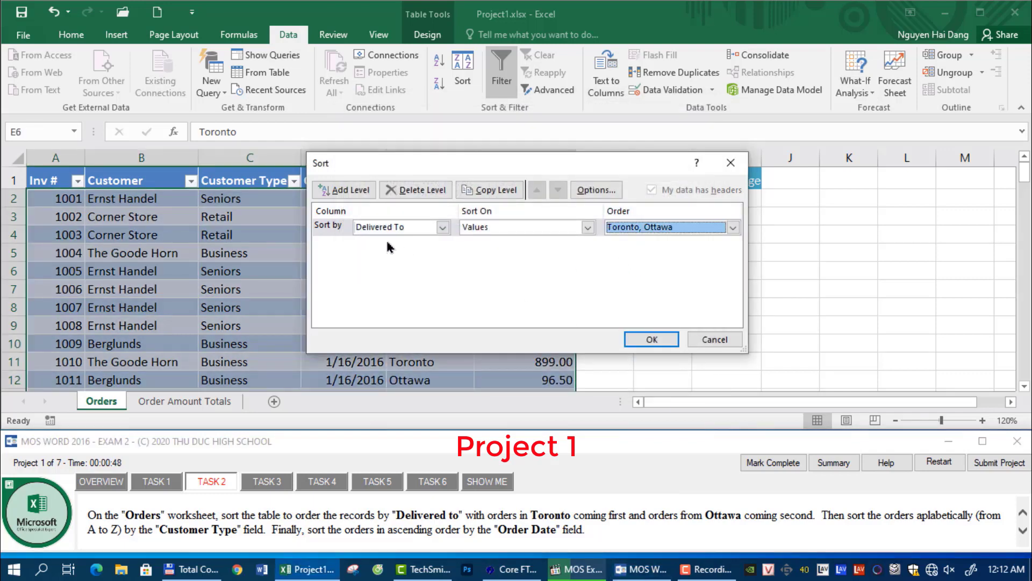
Step: Add a second sort level by Customer Type in A to Z order
left_click(359, 191)
double_click(190, 529)
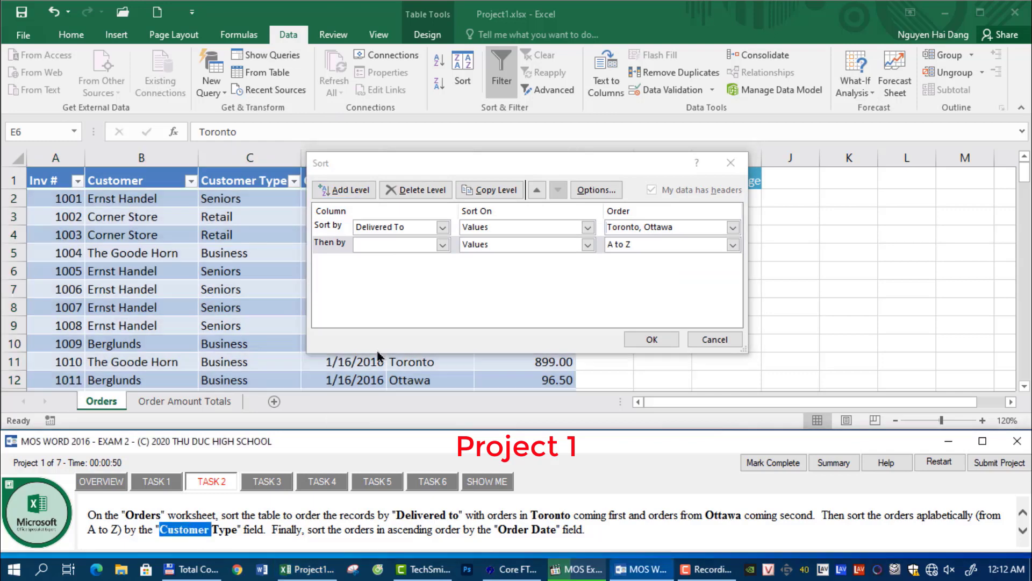
left_click(430, 244)
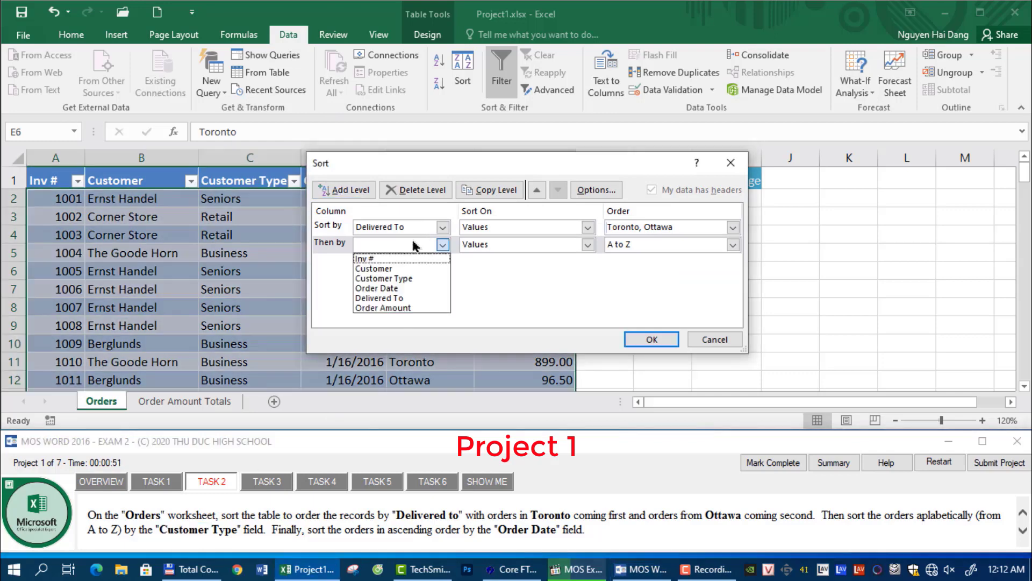
left_click(394, 278)
Step: Add a third sort level by Order Date from oldest to newest, then apply the sort and check the sorted table
left_click(346, 190)
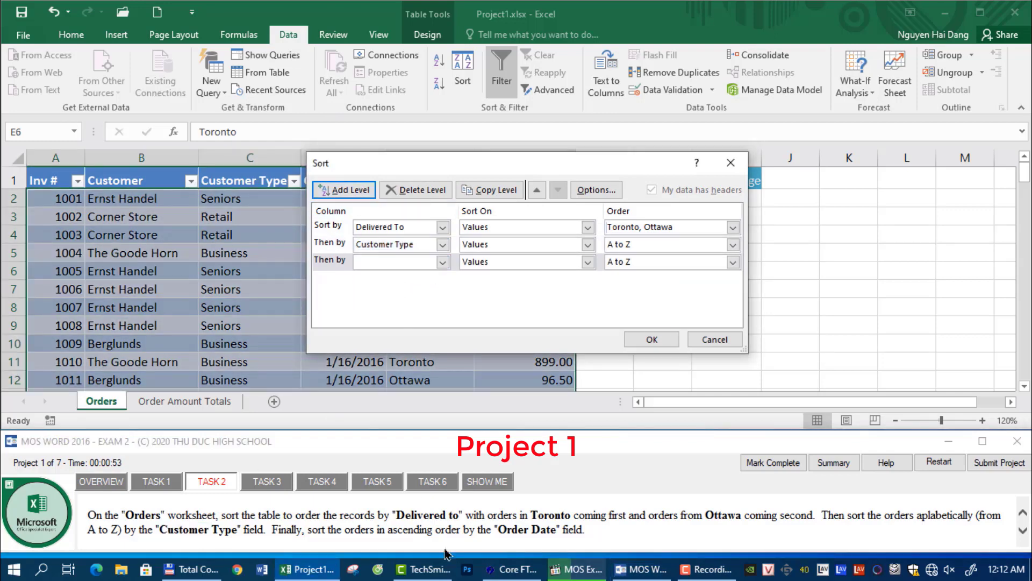
left_click(512, 531)
double_click(512, 532)
left_click(390, 264)
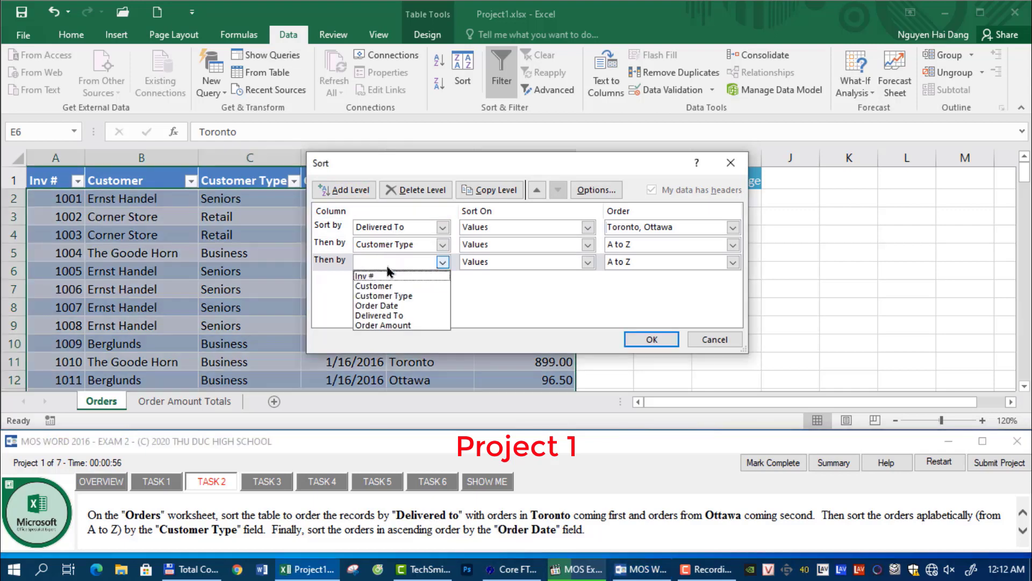
left_click(385, 307)
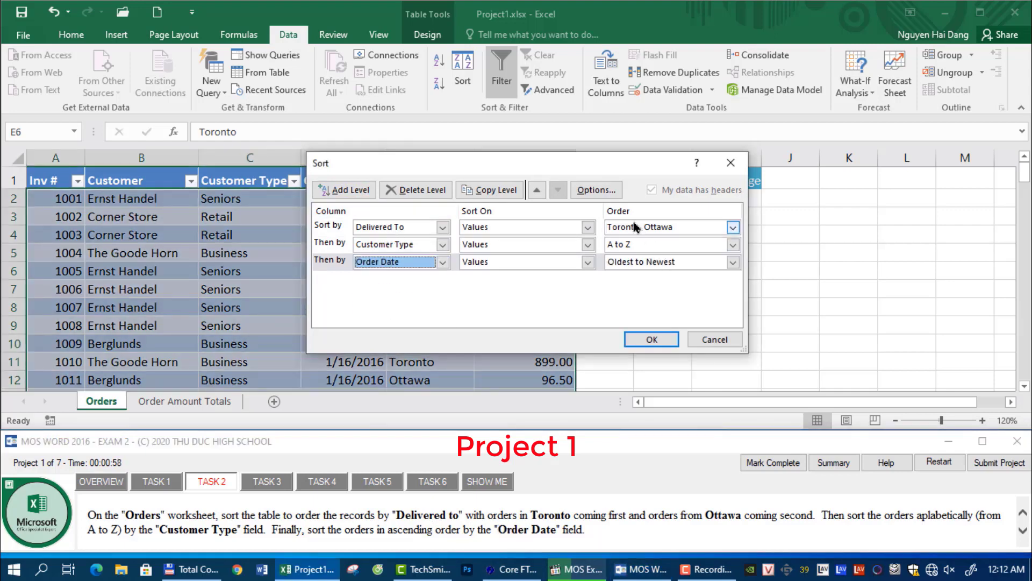
left_click(652, 339)
scroll(454, 334, "down", 4)
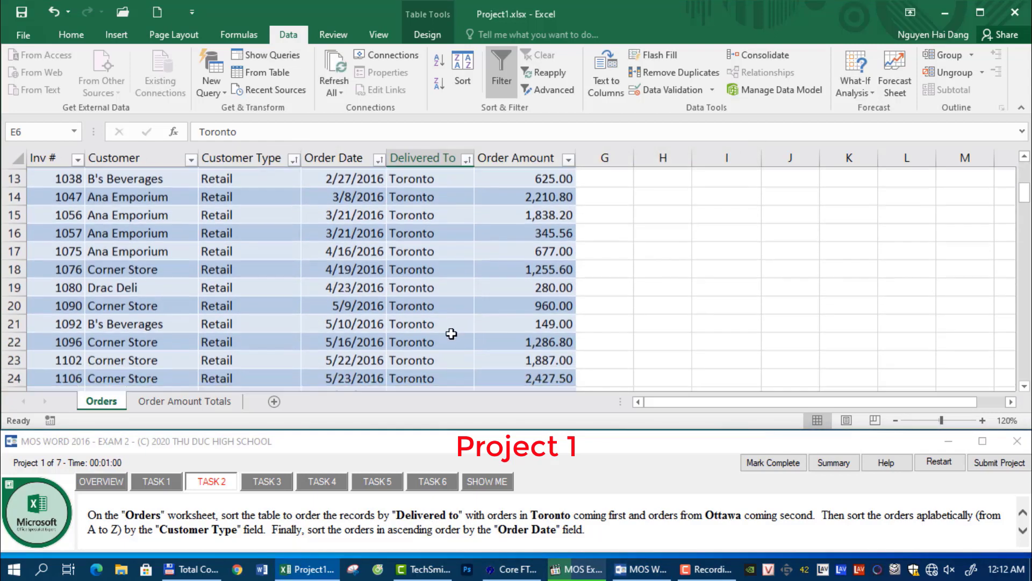
scroll(449, 339, "up", 4)
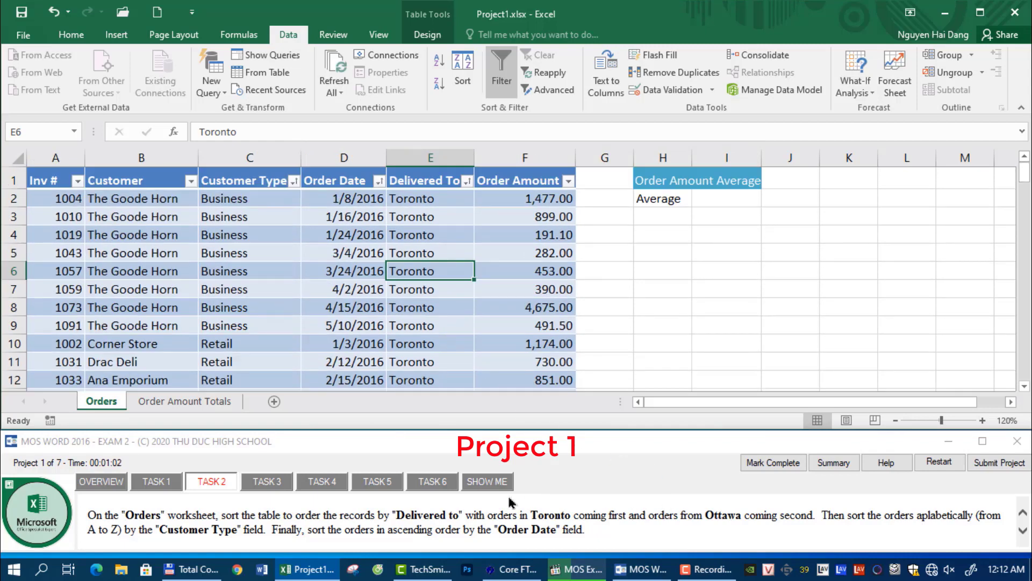
Step: Show the Task 3 instructions and select cell I2 on the Orders worksheet
left_click(264, 484)
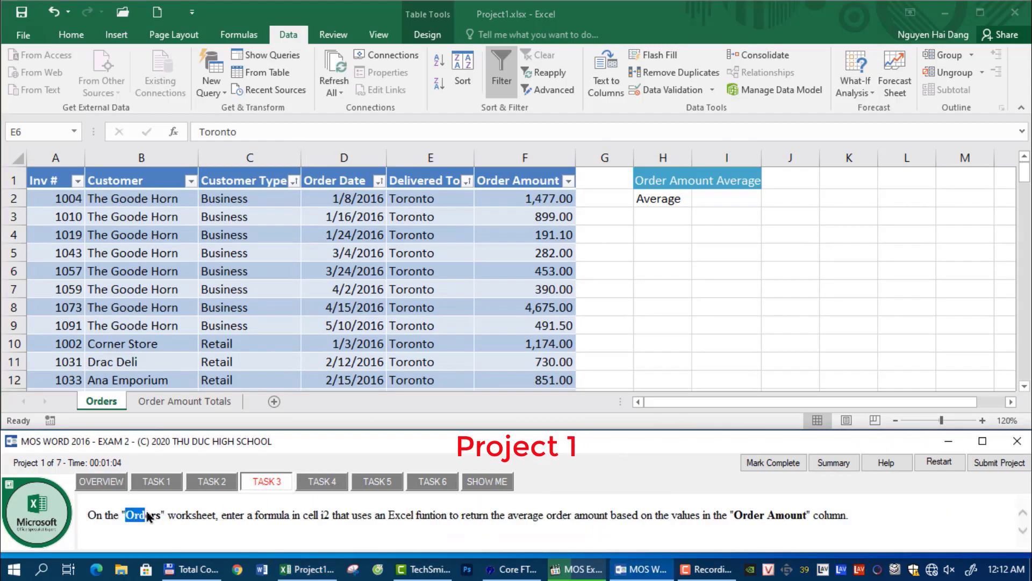
left_click(36, 133)
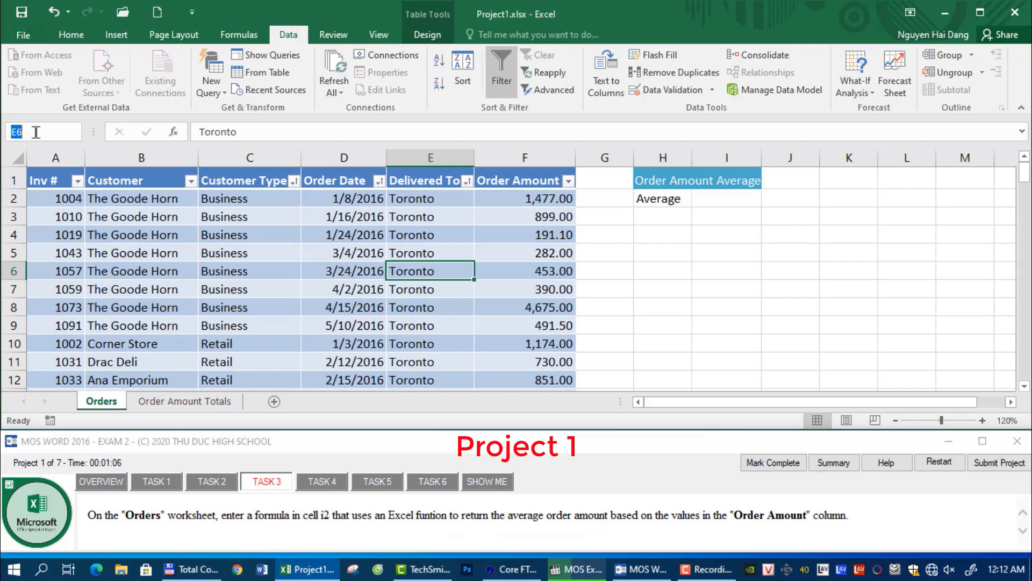
key("Return")
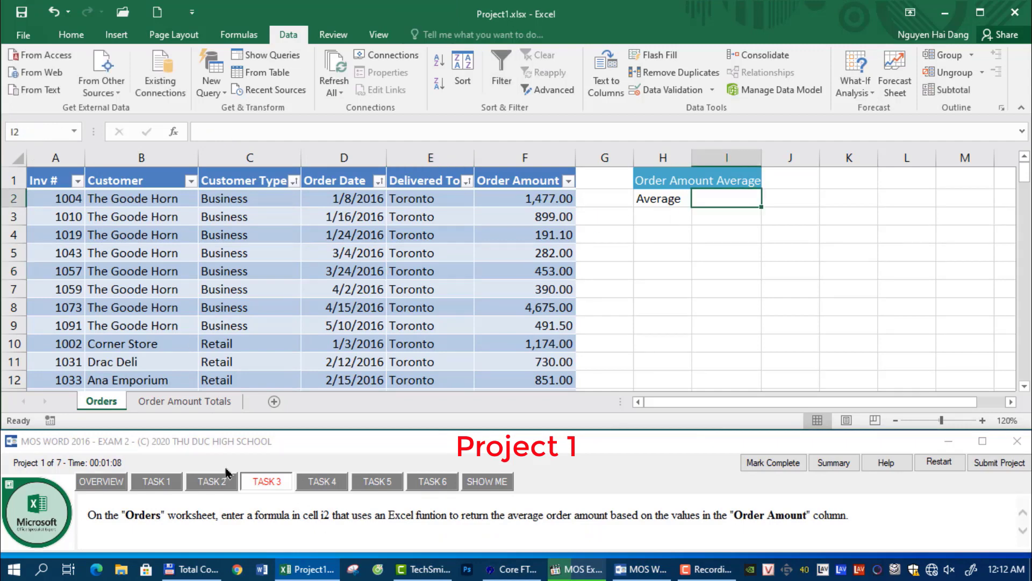
left_click_drag(409, 517, 636, 516)
left_click_drag(723, 516, 776, 515)
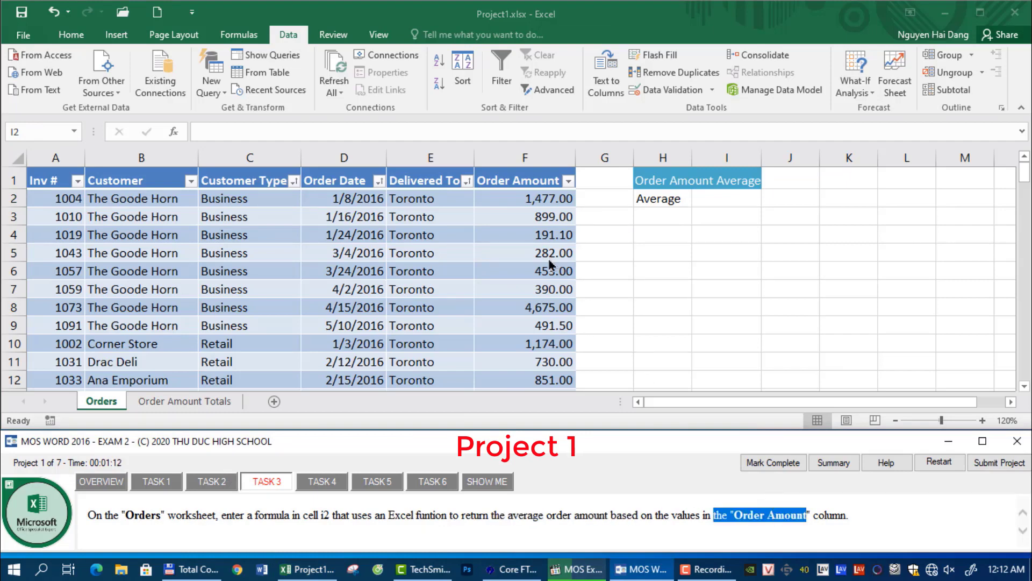
left_click(720, 200)
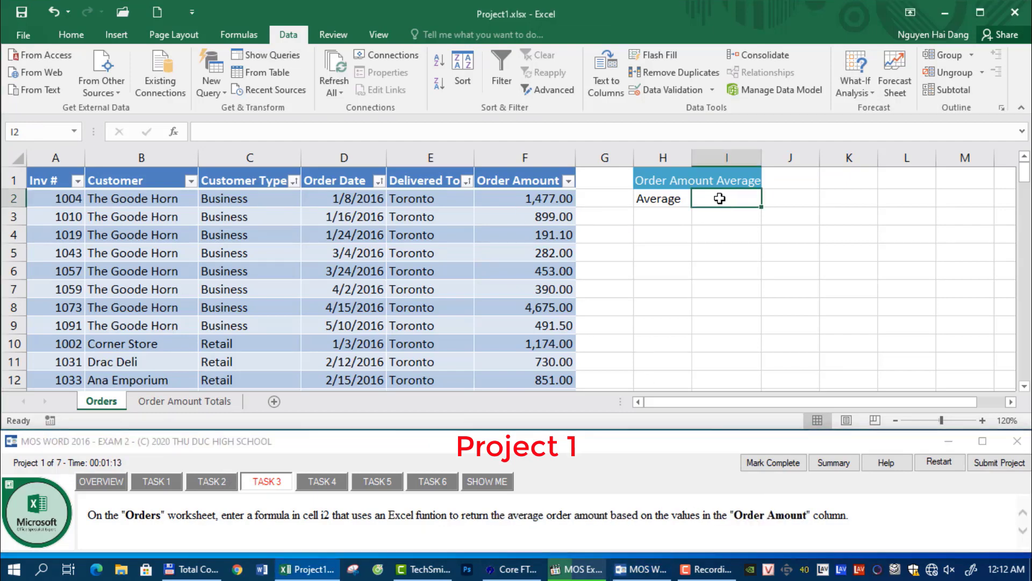
Step: Insert an AVERAGE function in cell I2 that averages the whole Order Amount column, Table1[Order Amount]
left_click(174, 133)
left_click(408, 268)
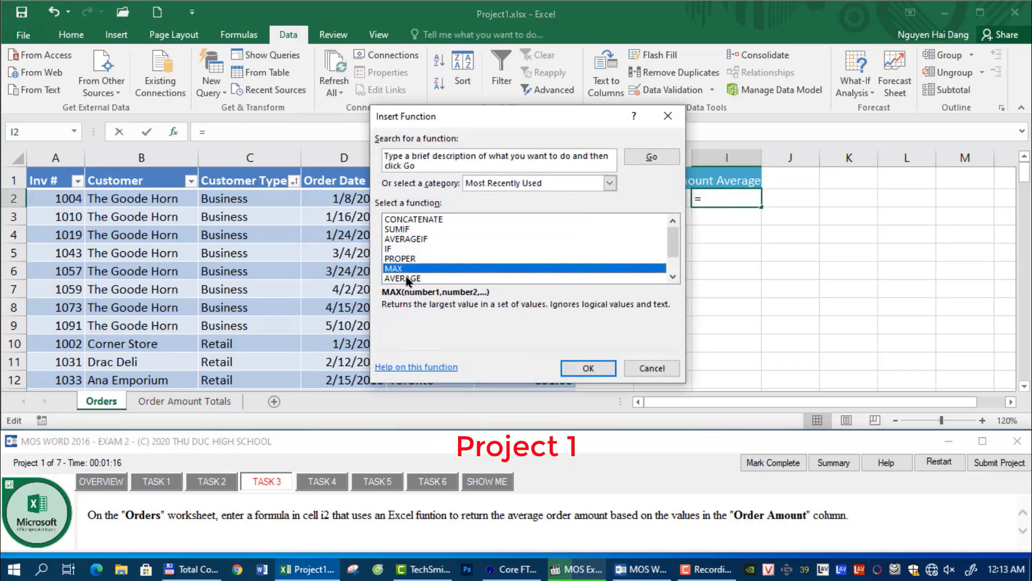
double_click(407, 278)
left_click_drag(482, 118, 641, 147)
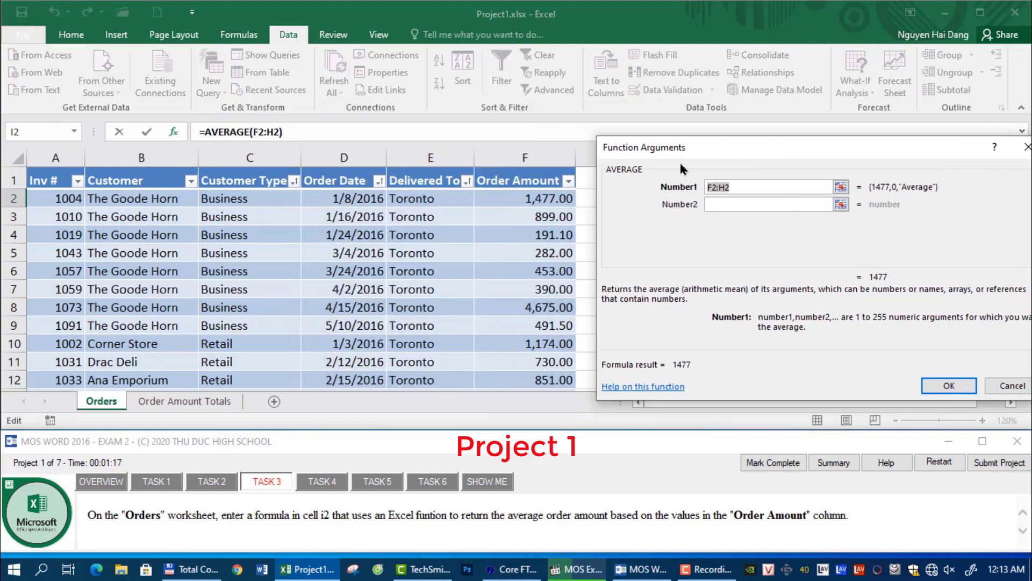
left_click(545, 199)
key("ctrl+shift+Down")
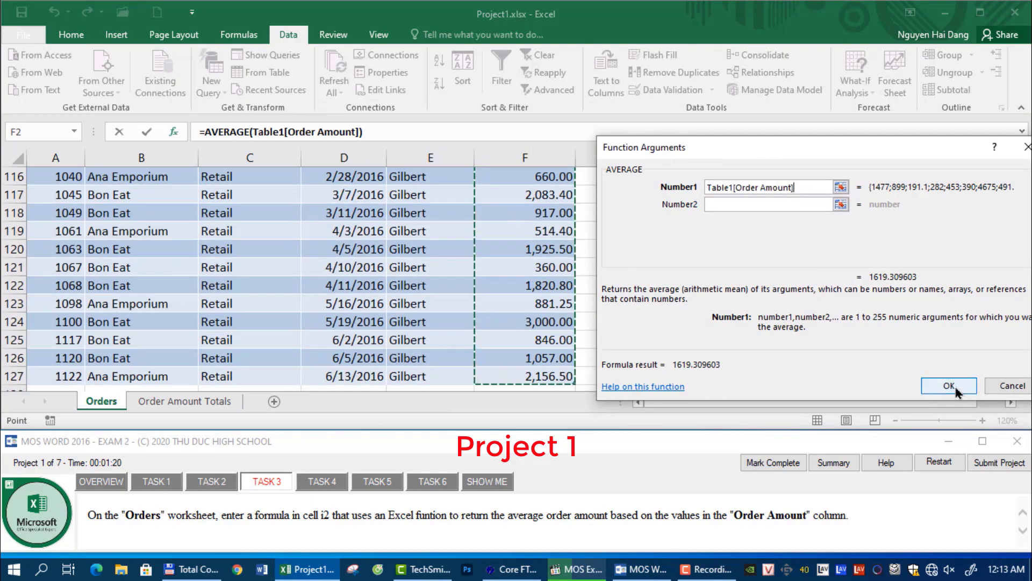
left_click(938, 385)
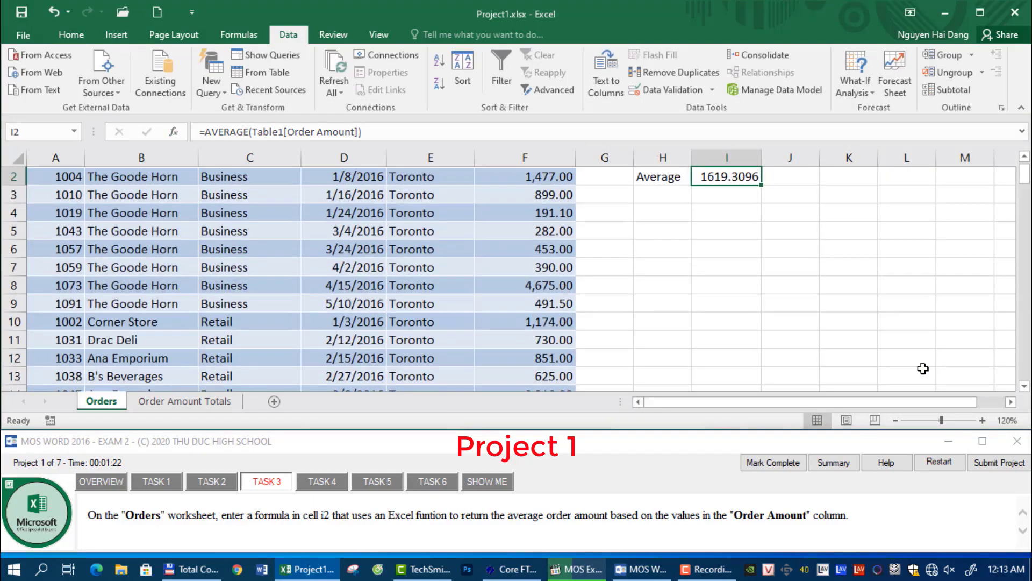
Step: Show the Task 4 instructions and switch to the beginning of the Order Amount Totals worksheet
left_click(323, 481)
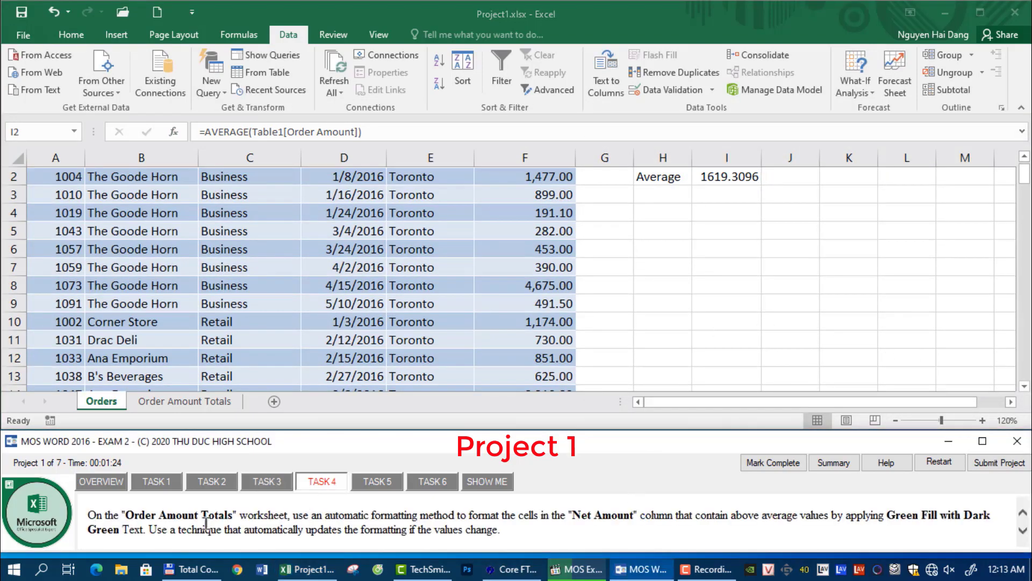
left_click(184, 401)
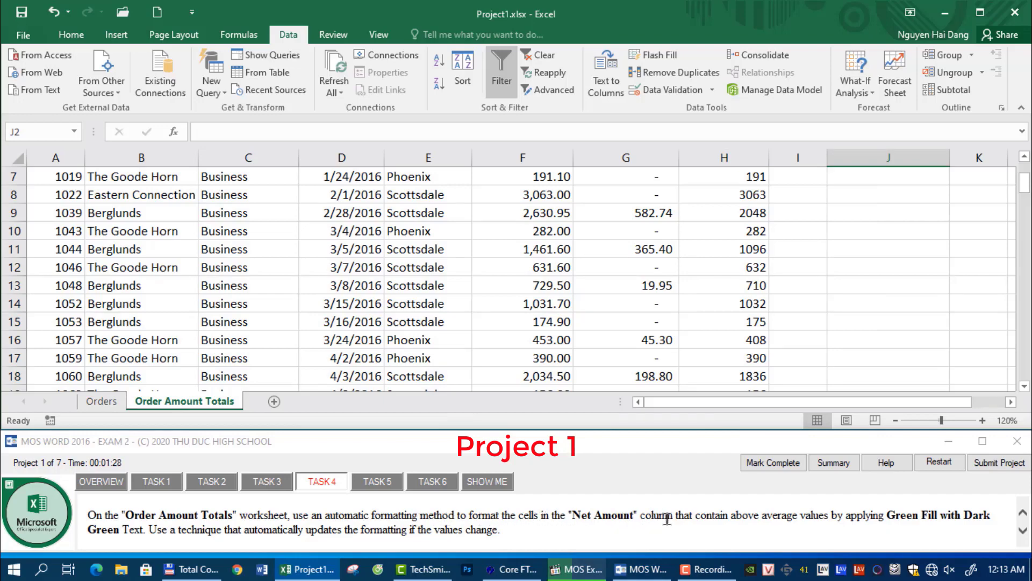
scroll(837, 291, "up", 2)
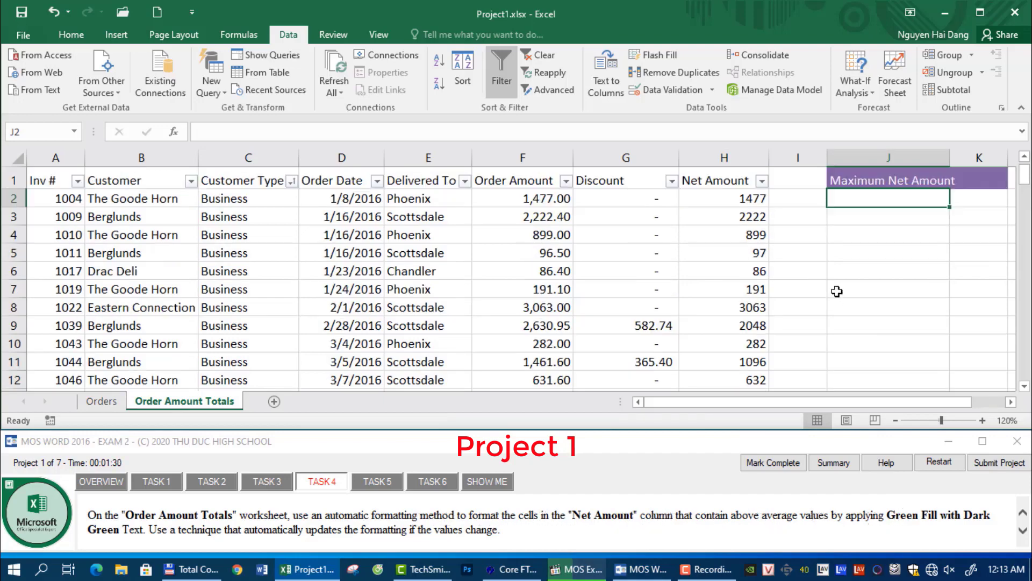
Step: Apply an Above Average conditional formatting rule with Green Fill with Dark Green Text to the Net Amount values in H2:H125
left_click(748, 204)
key("ctrl+shift+Down")
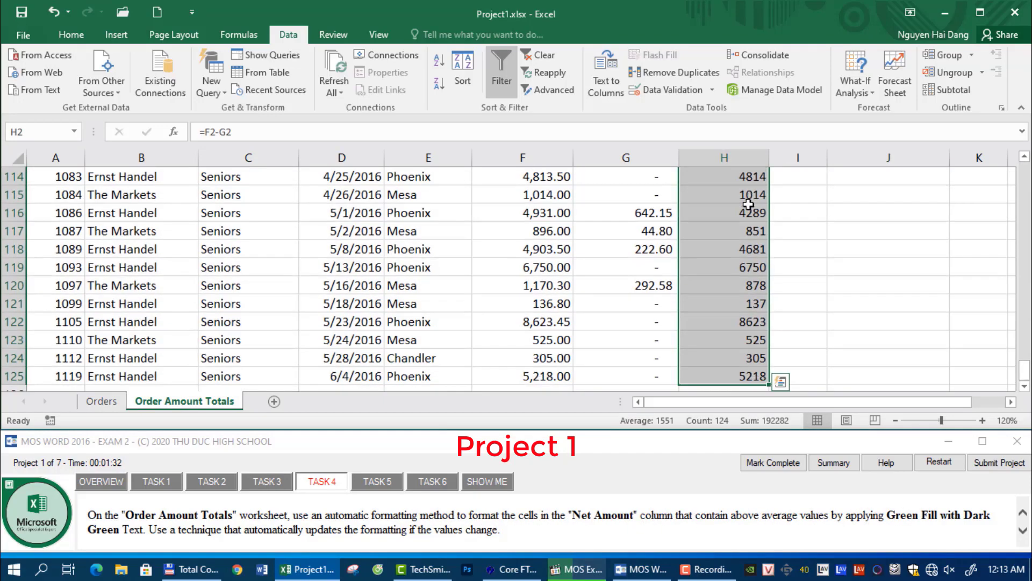
left_click(71, 35)
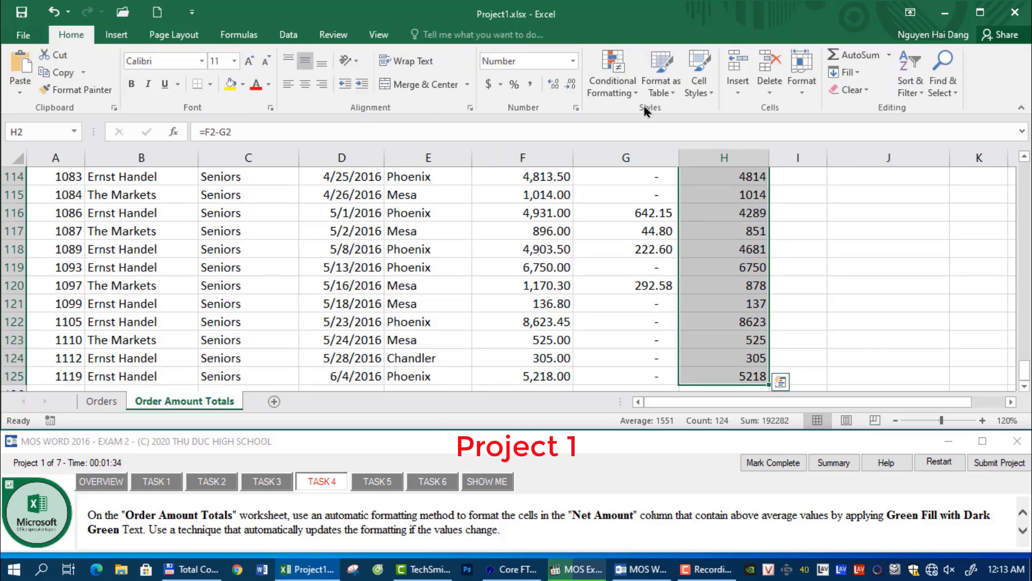
left_click(613, 81)
mouse_move(693, 149)
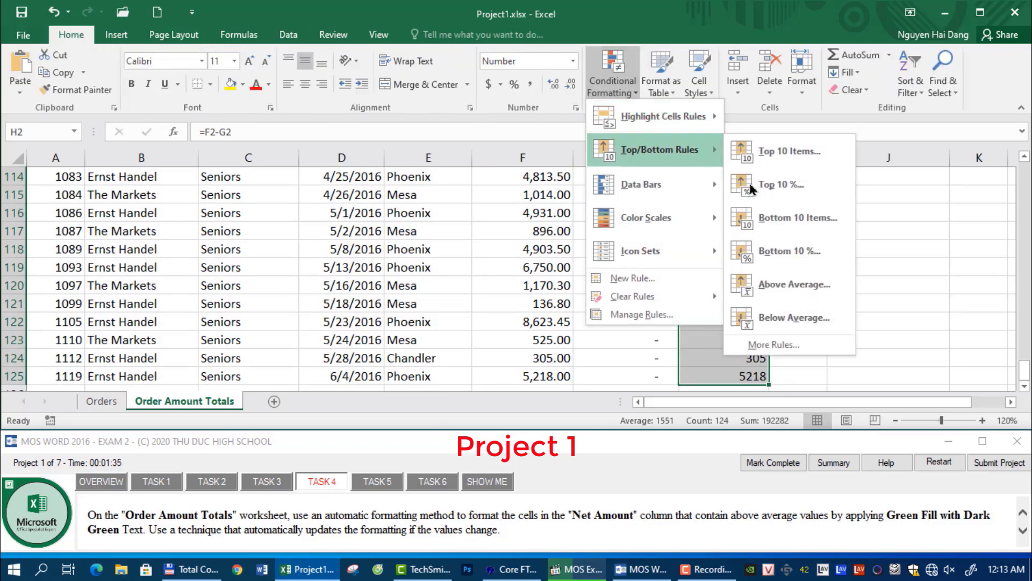
left_click(768, 285)
left_click(945, 284)
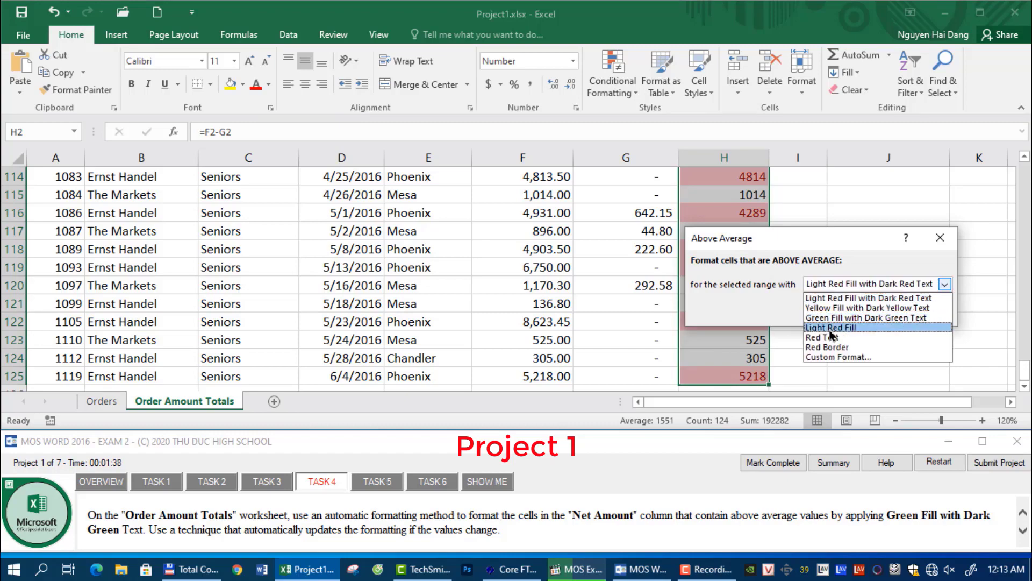
left_click(831, 317)
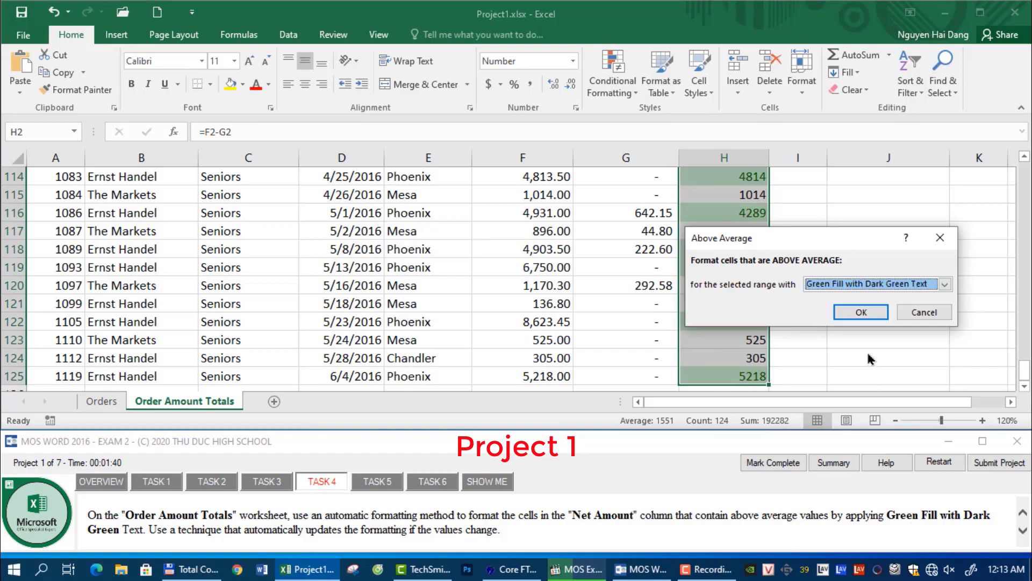
left_click(862, 313)
scroll(792, 344, "up", 10)
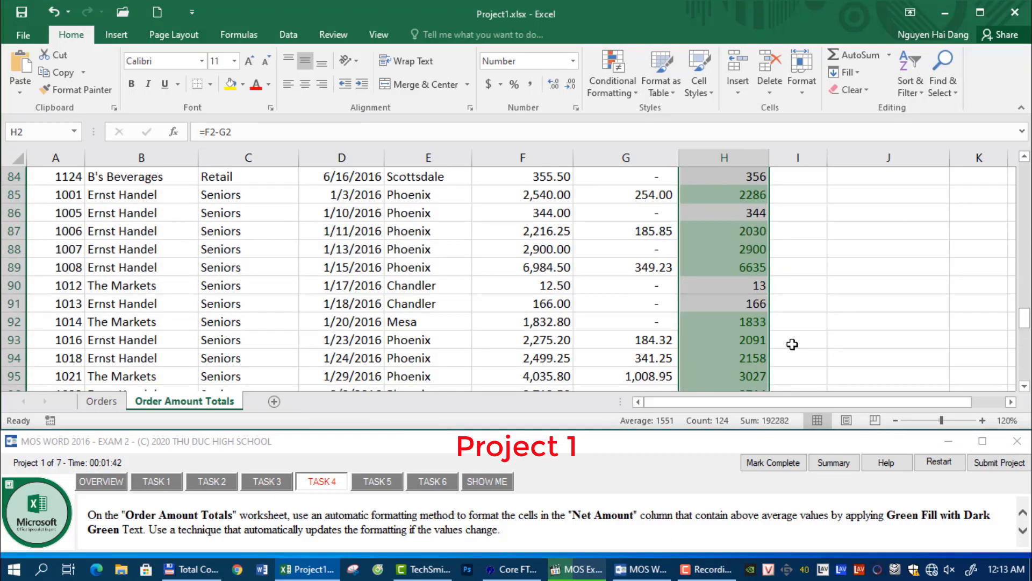
scroll(792, 345, "up", 3)
Step: Show the Task 5 instructions and select cell J2 on the Order Amount Totals worksheet
left_click(386, 485)
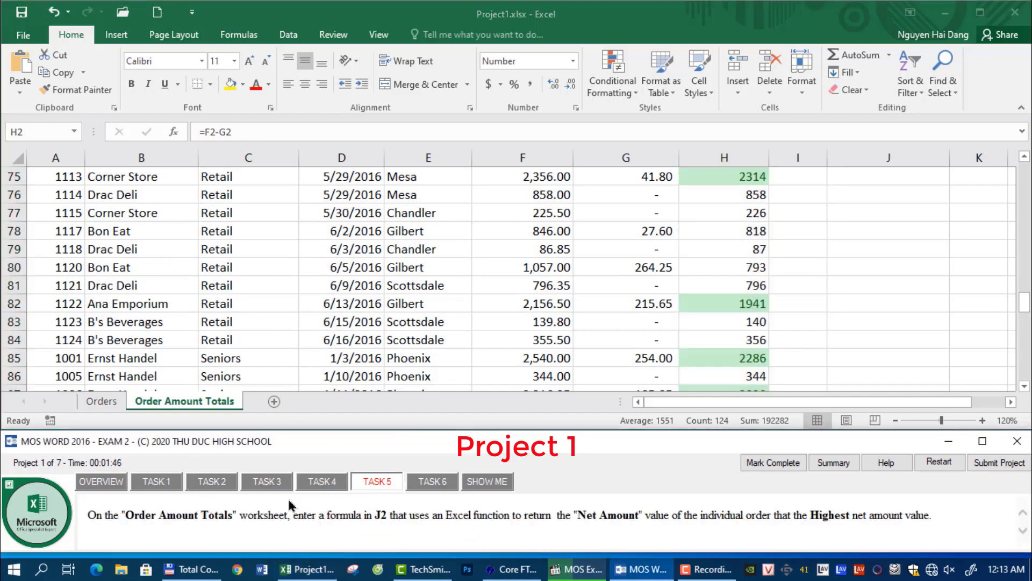
left_click(46, 131)
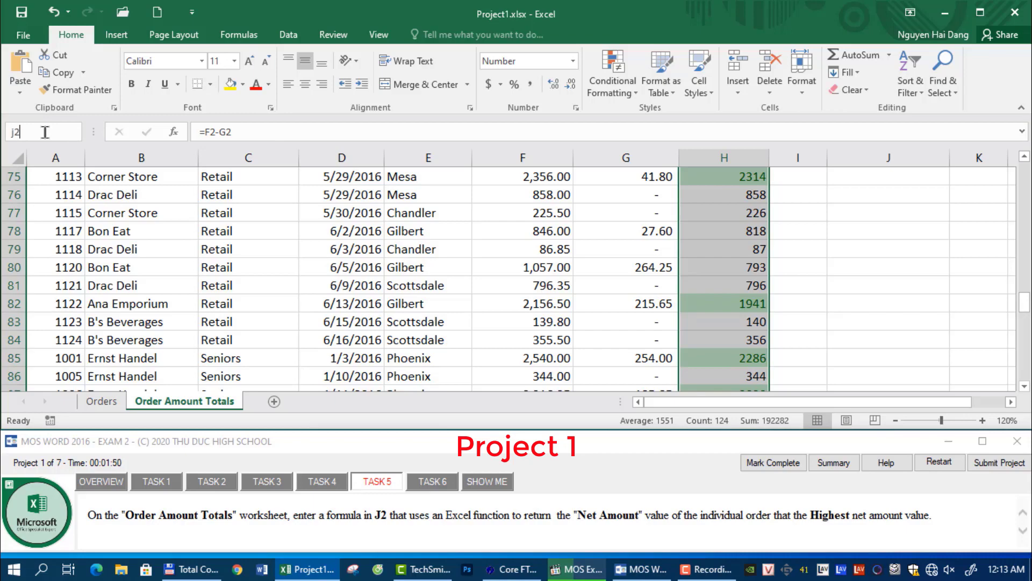
type("j2")
key("Return")
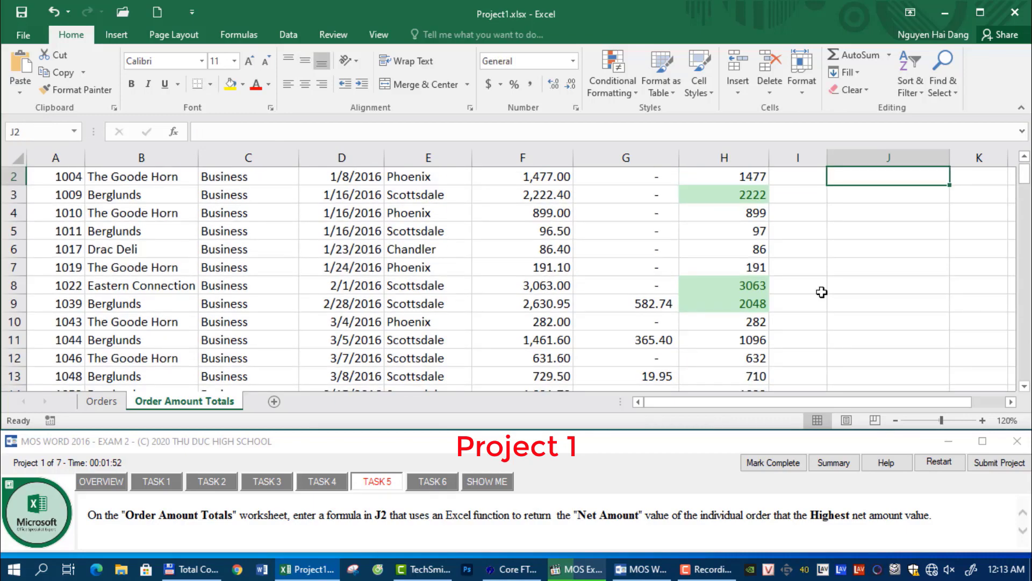
scroll(821, 292, "up", 1)
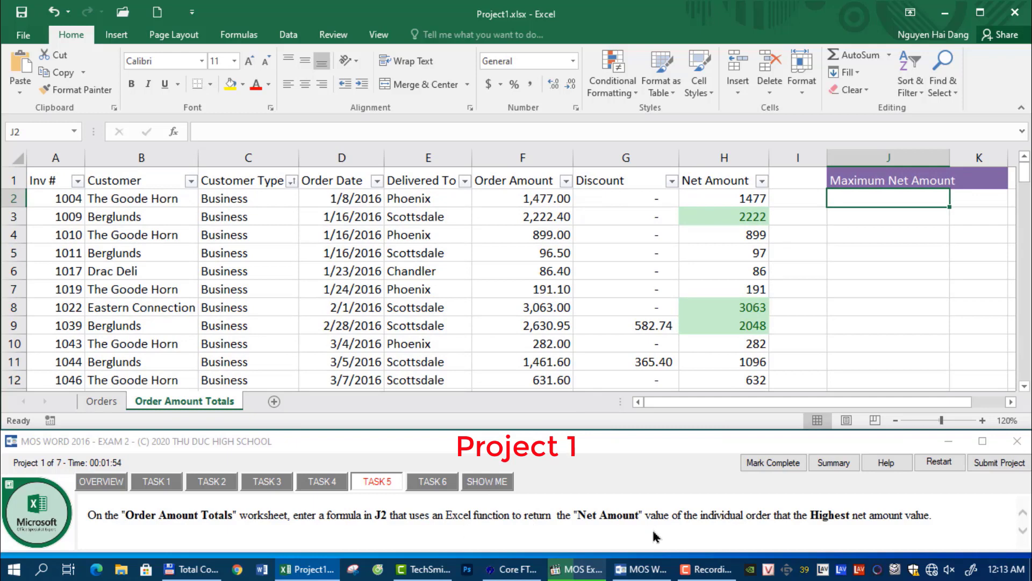
double_click(816, 517)
left_click(849, 201)
Step: Insert a MAX function in cell J2 that covers the Net Amount range H2:H125
left_click(173, 131)
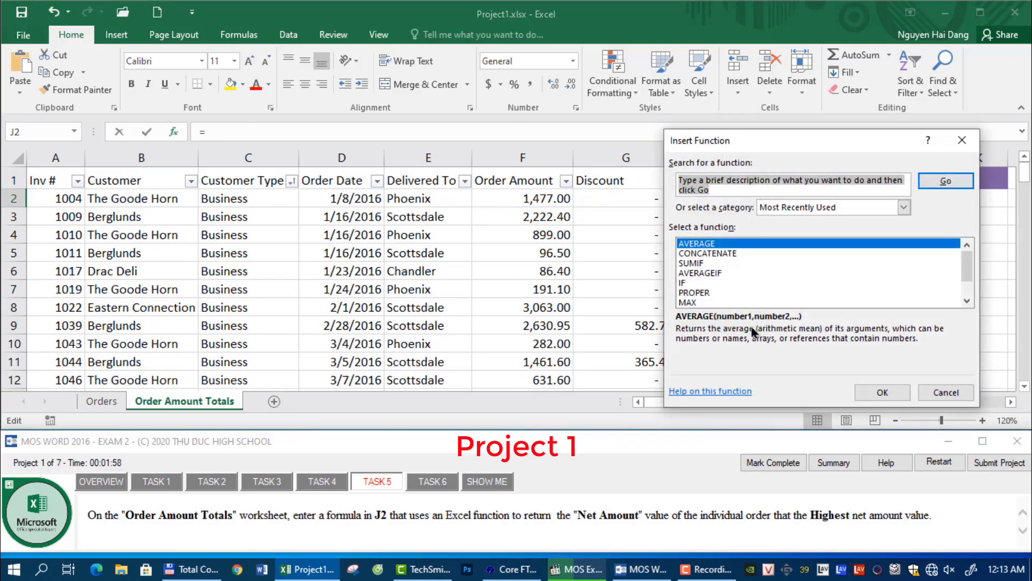
double_click(690, 302)
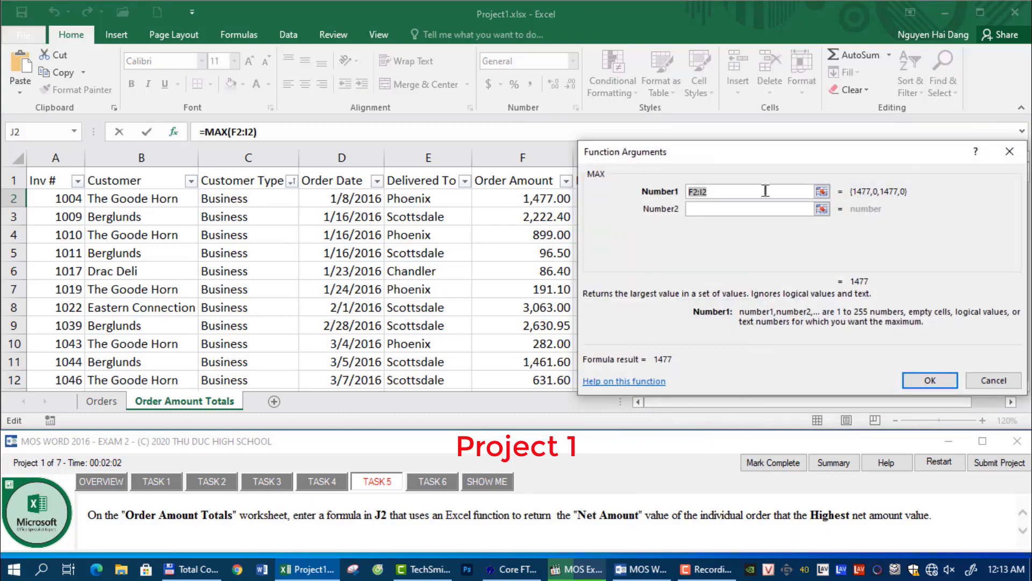
left_click_drag(783, 157, 306, 173)
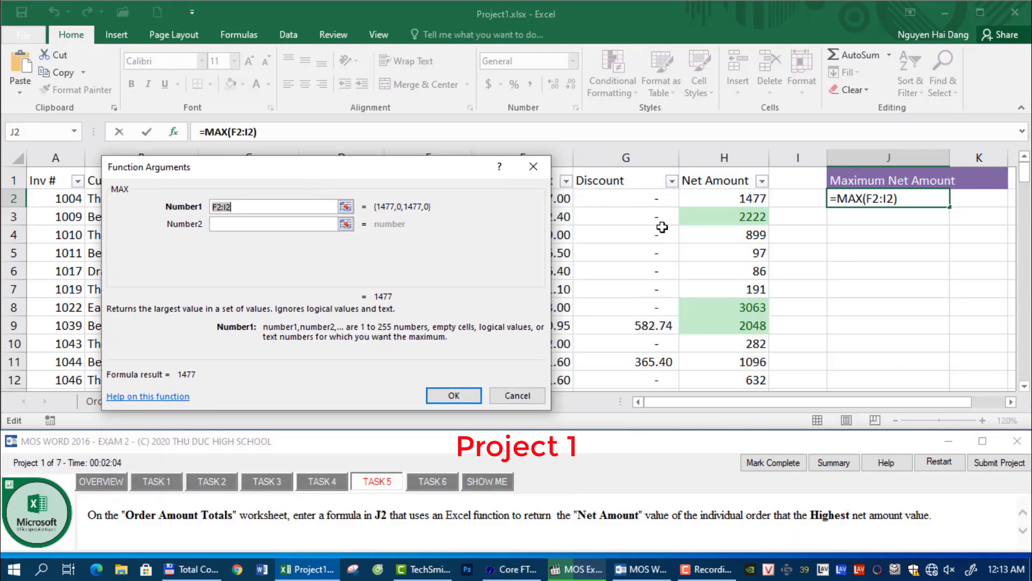
left_click(724, 203)
key("ctrl+shift+Down")
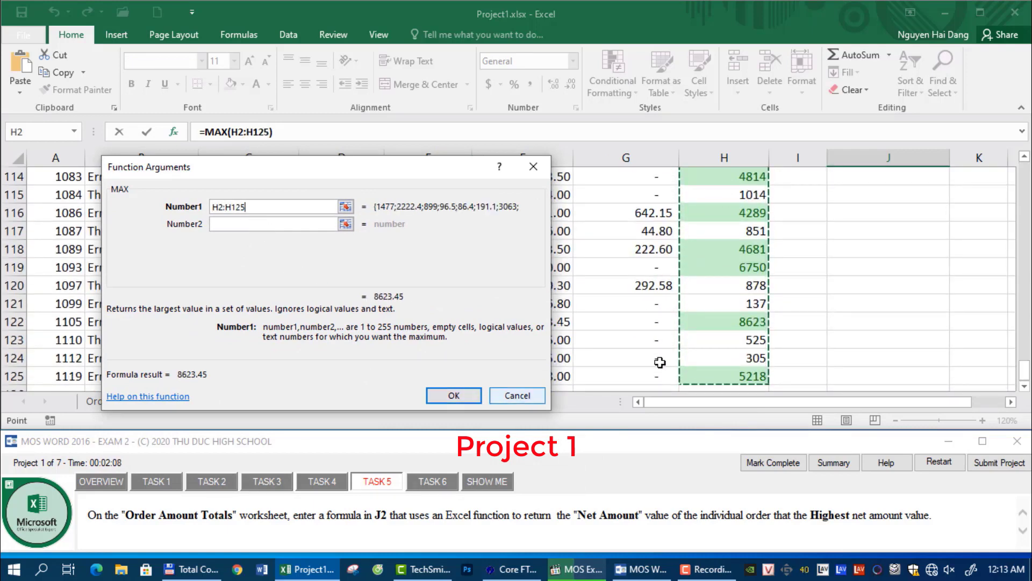
scroll(700, 340, "down", 1)
left_click(453, 395)
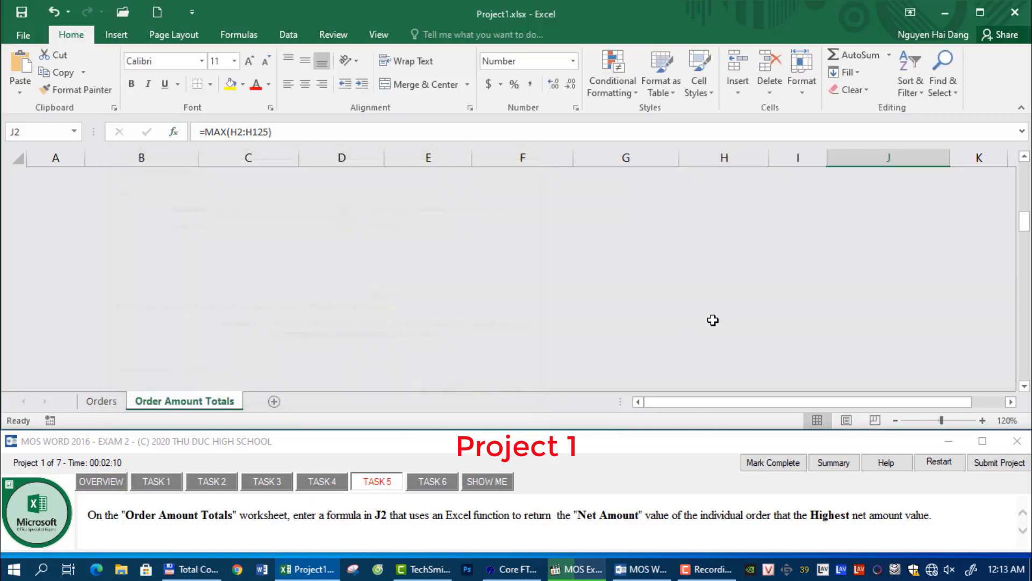
Step: Show the Task 6 instructions, then switch to the Orders worksheet and select a cell inside its table
left_click(433, 482)
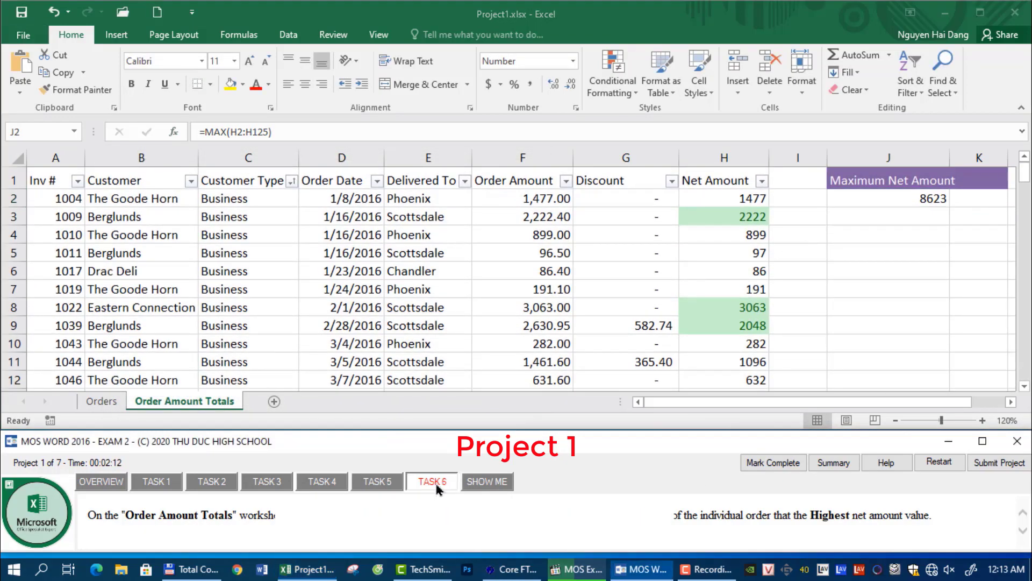
left_click(106, 402)
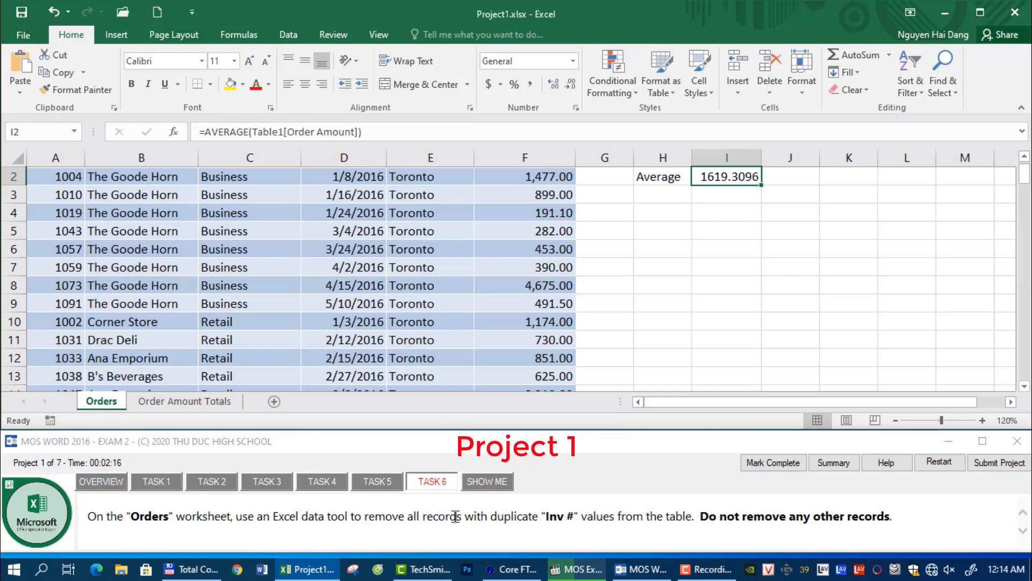
left_click_drag(715, 519, 751, 517)
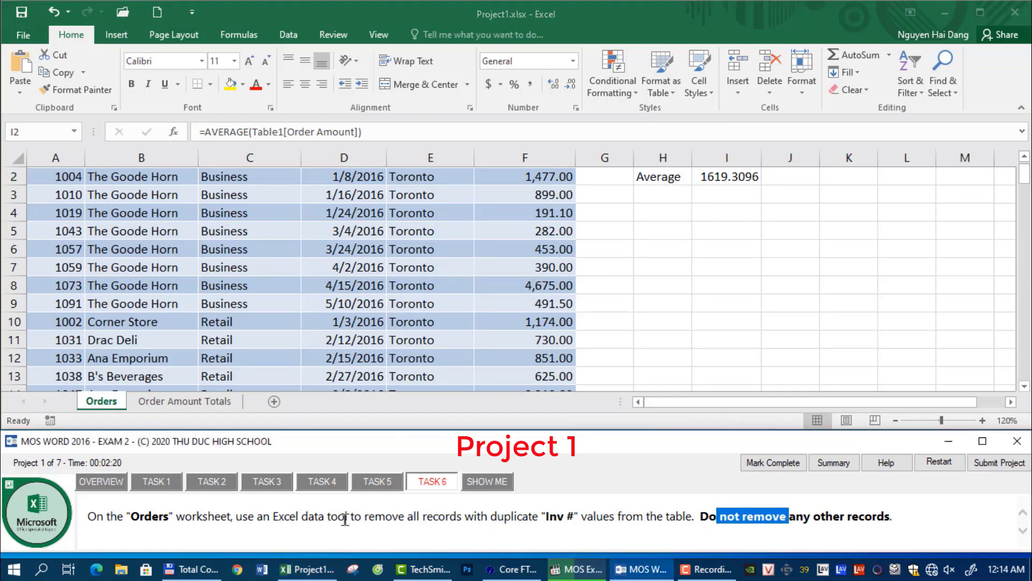
double_click(500, 517)
left_click(202, 272)
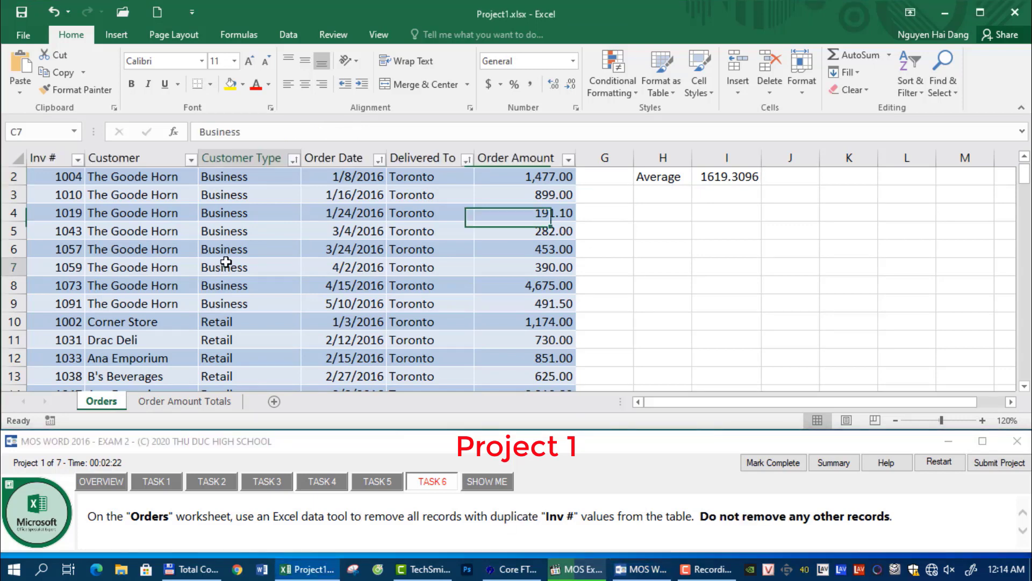
Step: Remove duplicate records from the Orders table, comparing only the Inv # column, and close the result message
left_click(289, 35)
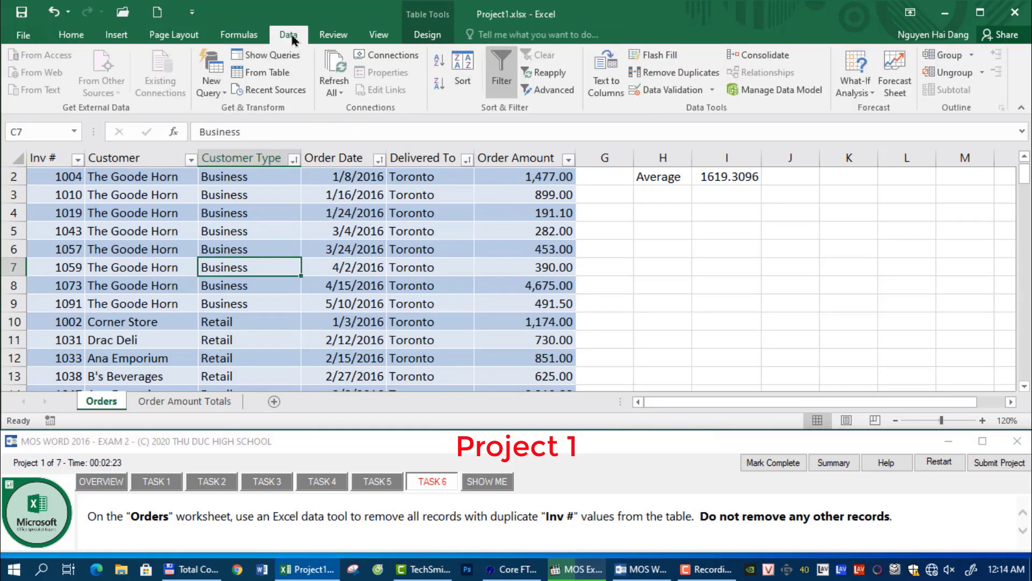
left_click(664, 72)
left_click(283, 244)
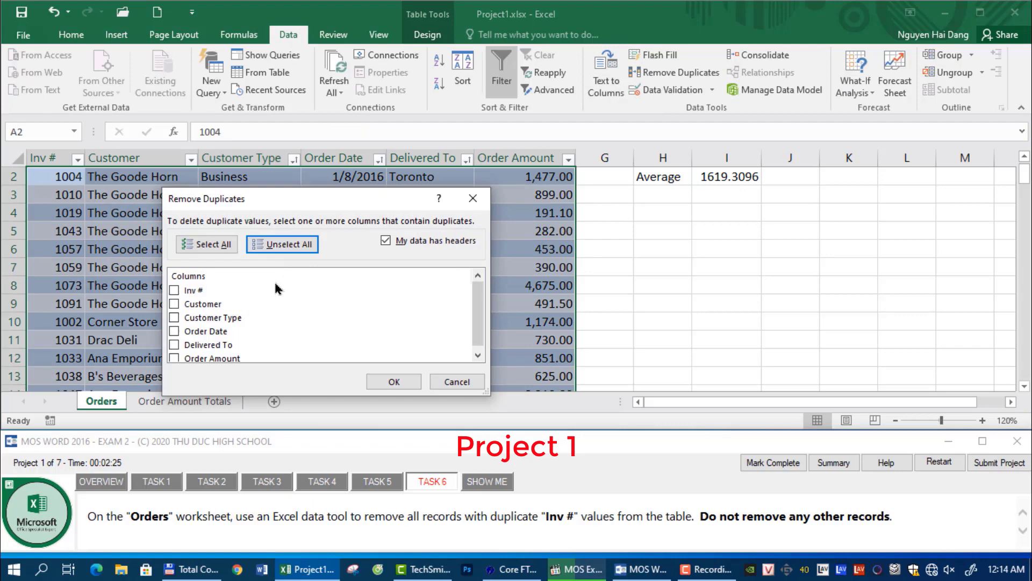
left_click(176, 291)
left_click(393, 381)
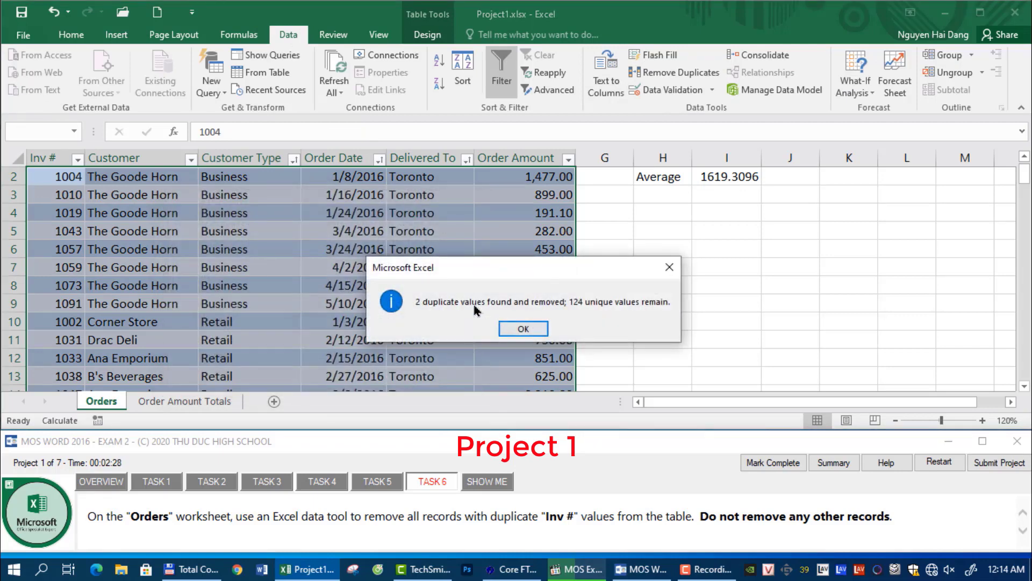
left_click(537, 325)
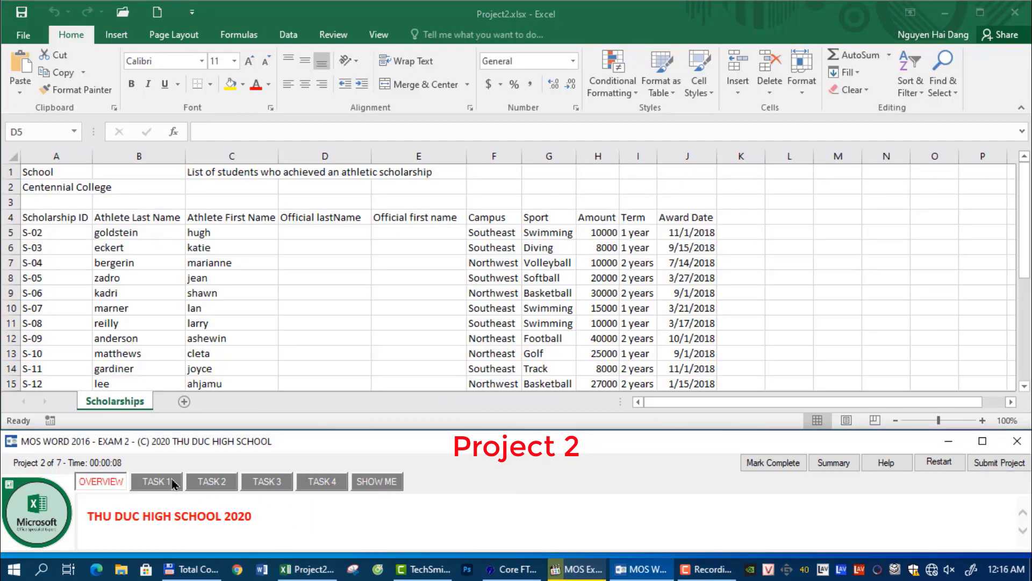
Step: Show the Project 2 Task 1 instructions and hide rows 1 through 3 on the Scholarships worksheet
left_click(173, 482)
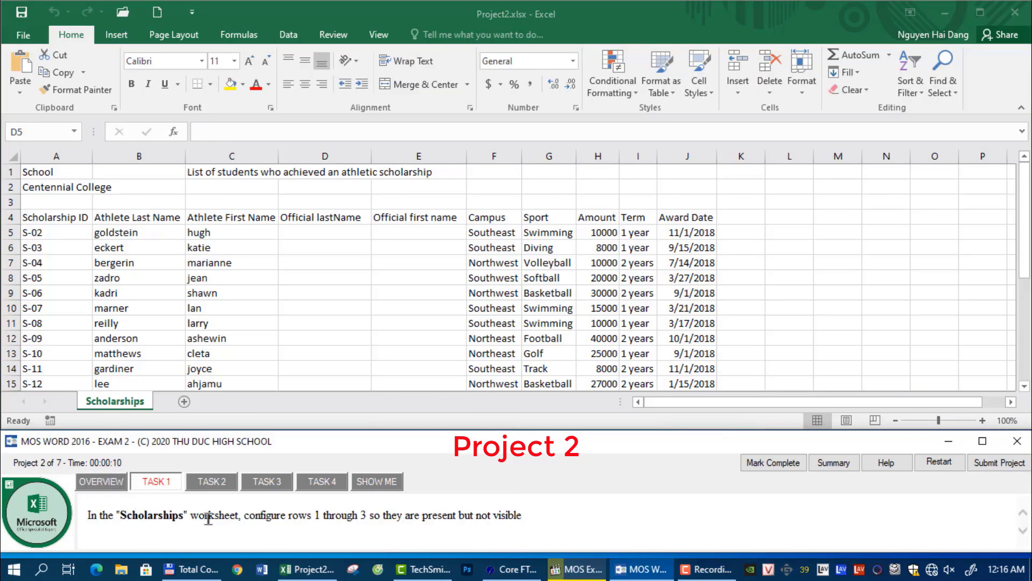
left_click(321, 414)
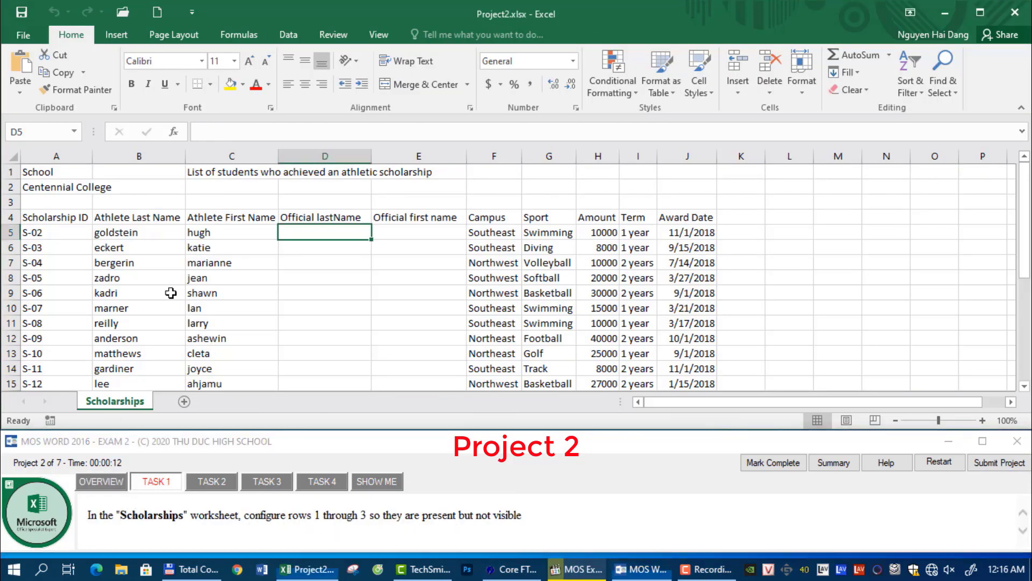
left_click_drag(11, 171, 12, 203)
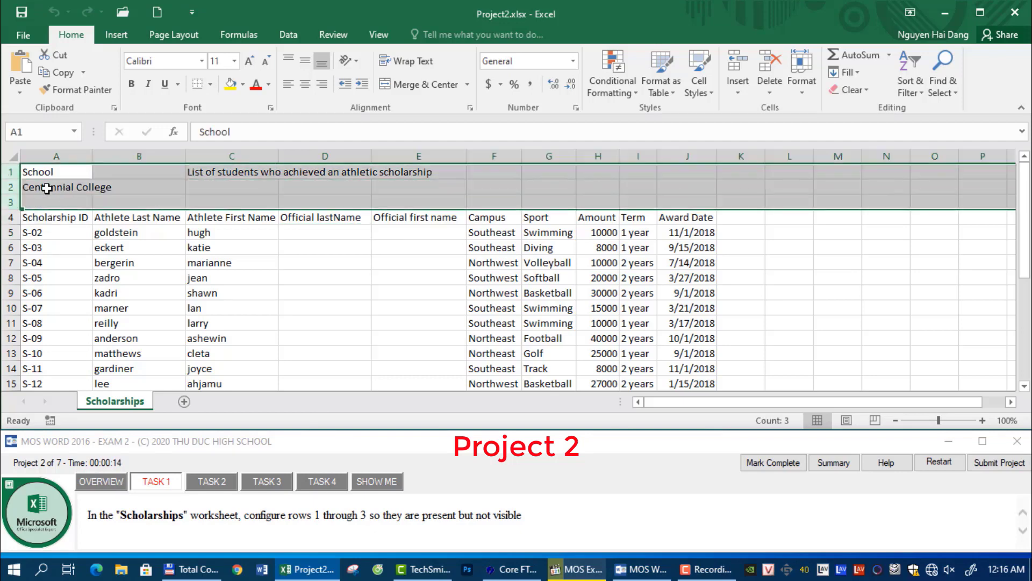
right_click(12, 186)
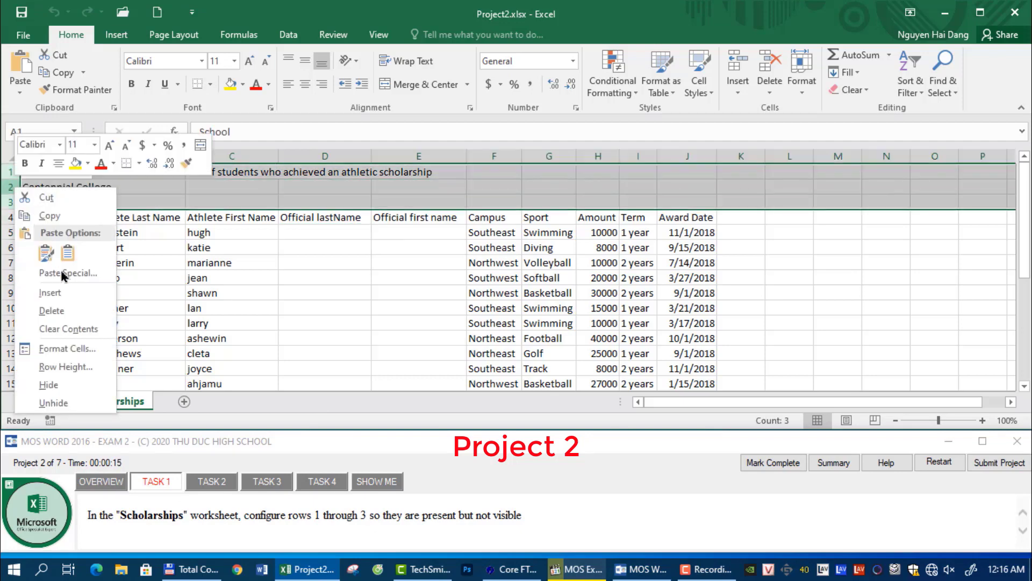
left_click(48, 385)
left_click(182, 262)
Step: Show the Task 2 instructions and delete column I (Term) from the Scholarships worksheet
left_click(212, 482)
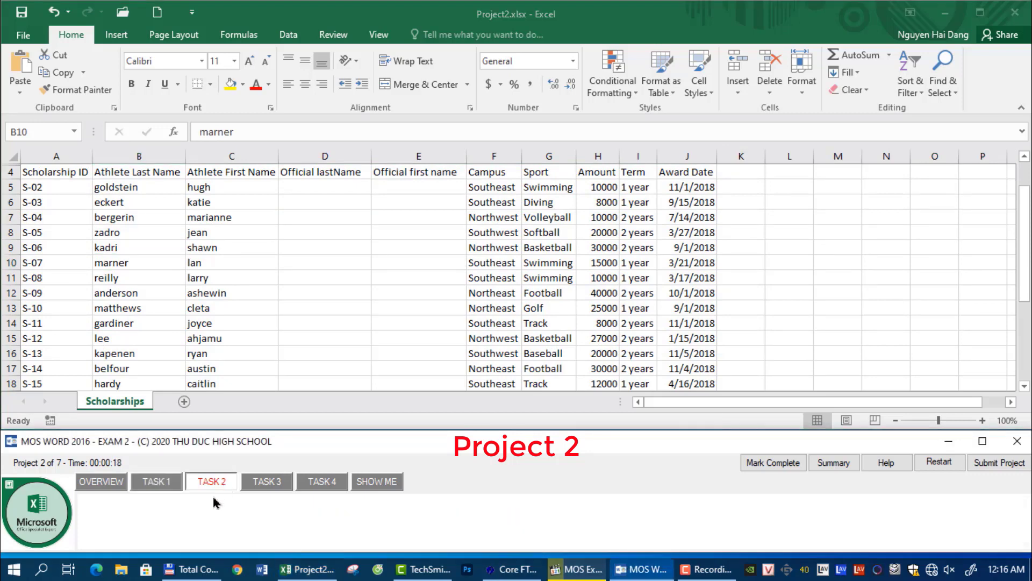
left_click(639, 157)
right_click(639, 161)
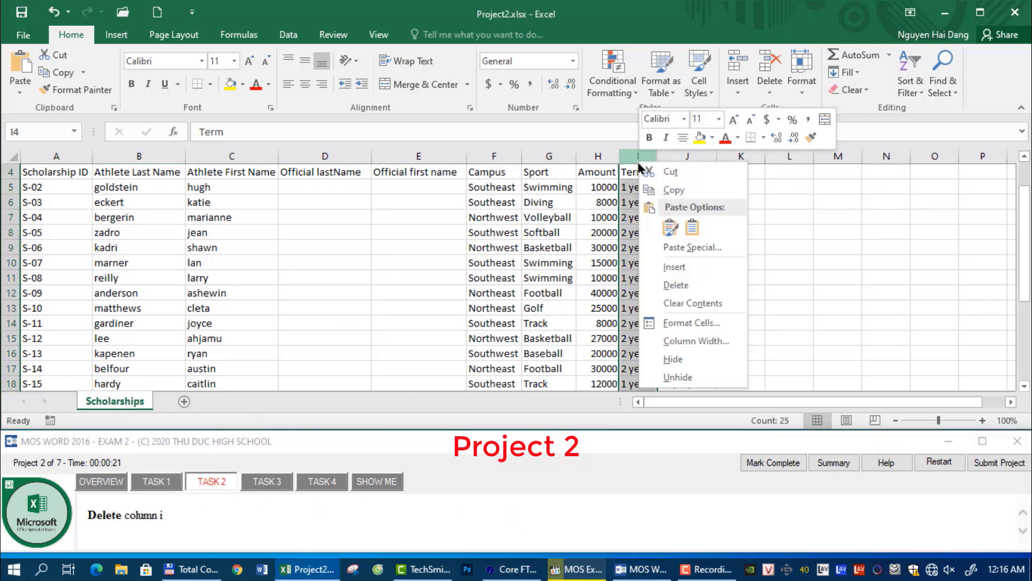
left_click(675, 285)
Step: Show the Task 3 instructions, highlight the capitalization requirement, and select cell D5 under Official lastName
left_click(266, 482)
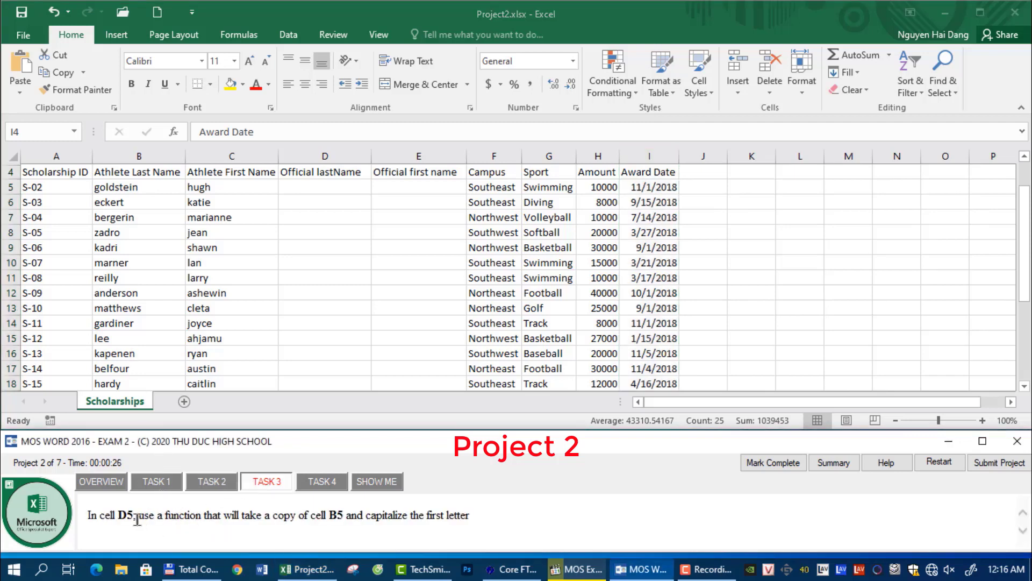
left_click(320, 187)
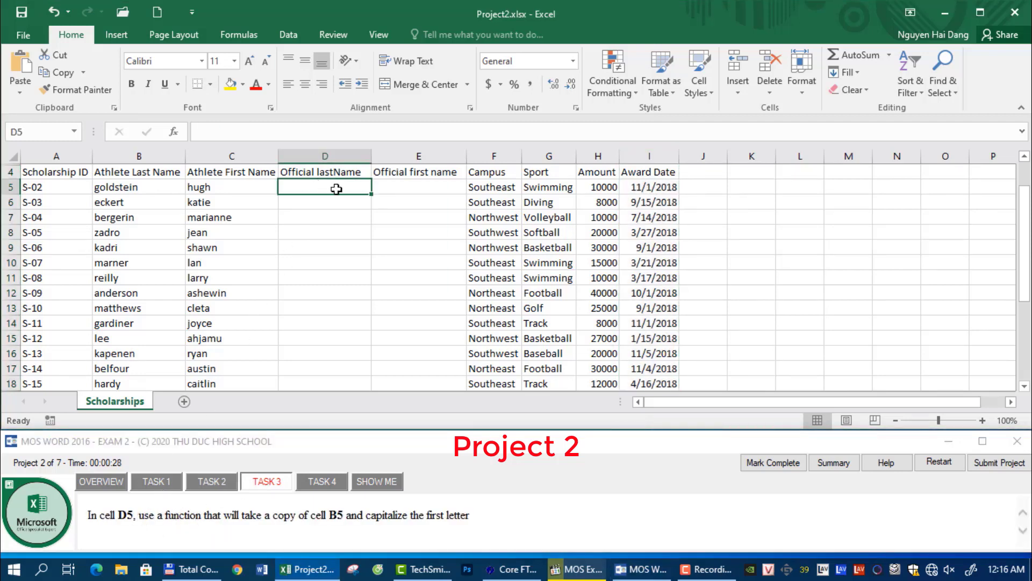
left_click_drag(367, 515, 466, 509)
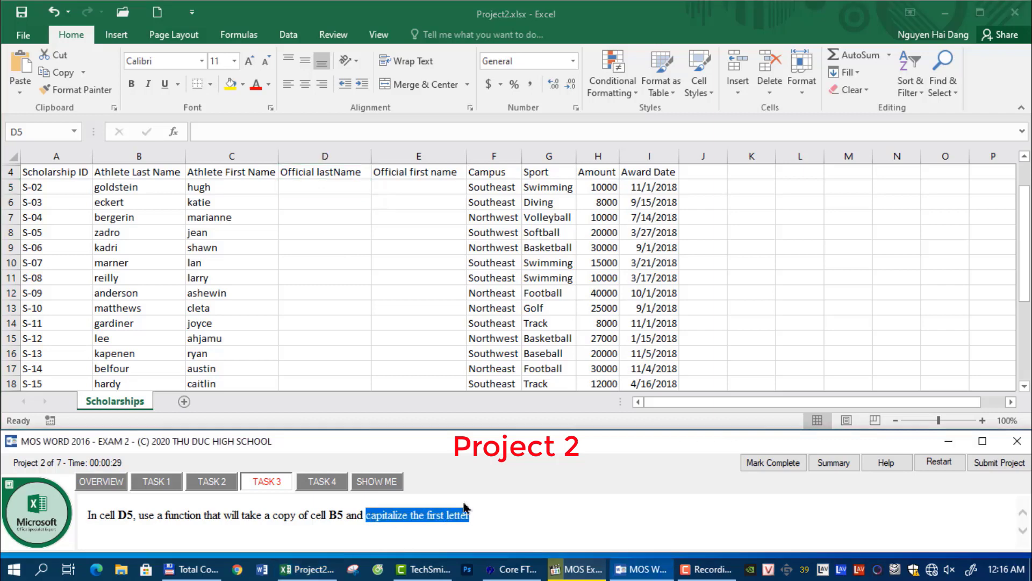
left_click(340, 188)
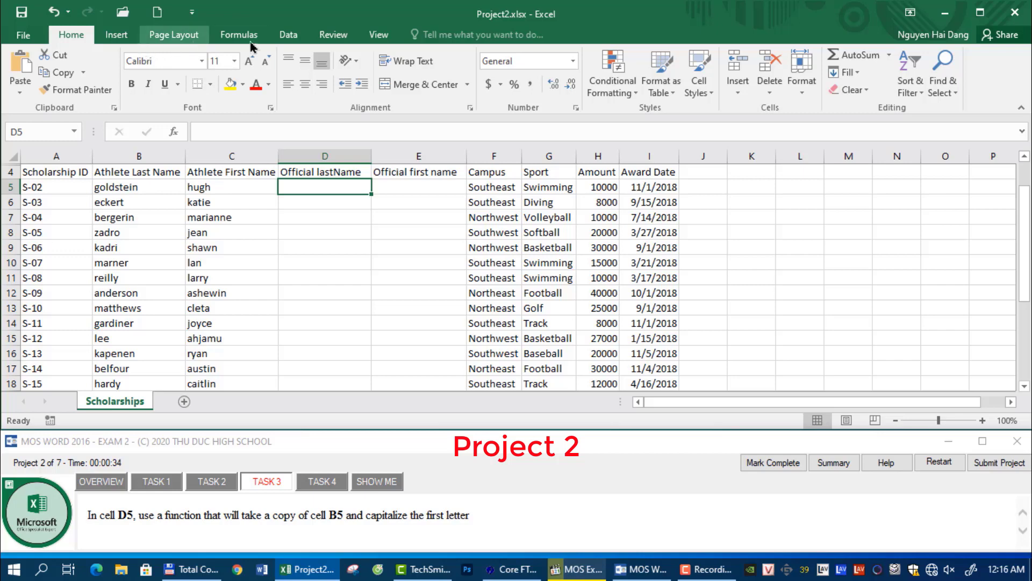
Step: Insert the PROPER function in cell D5 with cell B5 as its text argument
left_click(235, 38)
left_click(217, 78)
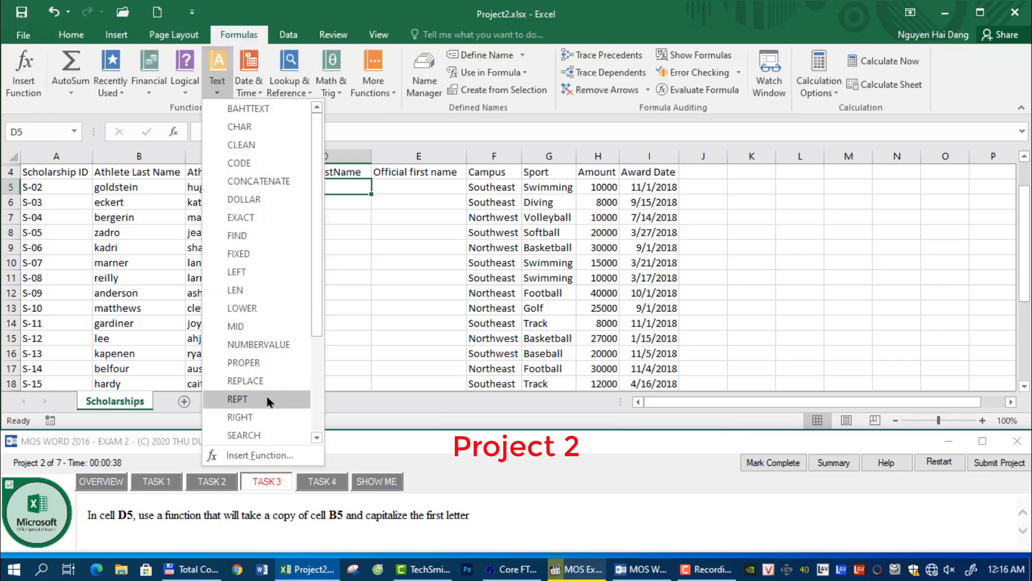
left_click(261, 363)
left_click_drag(312, 207, 535, 242)
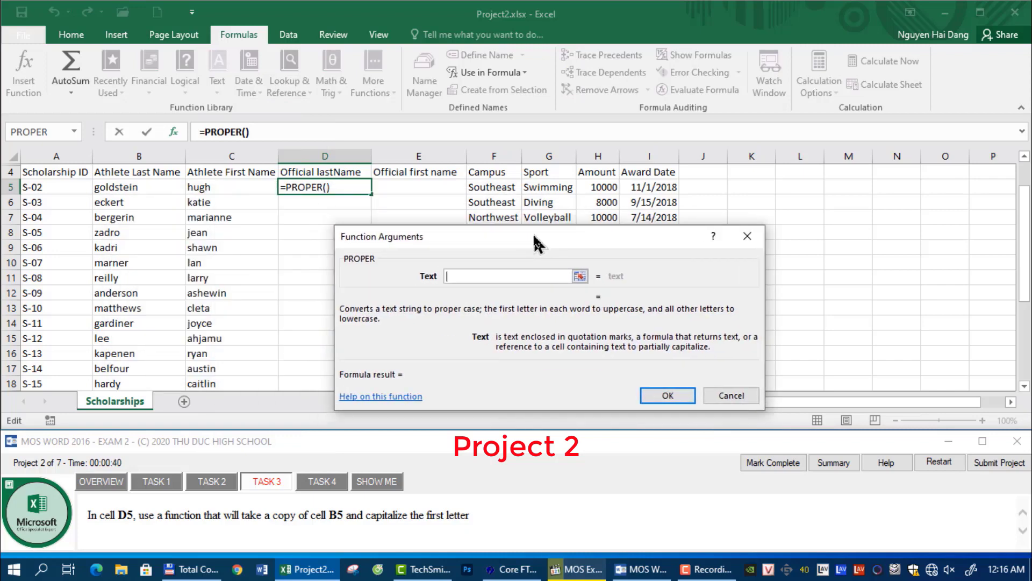
left_click(153, 186)
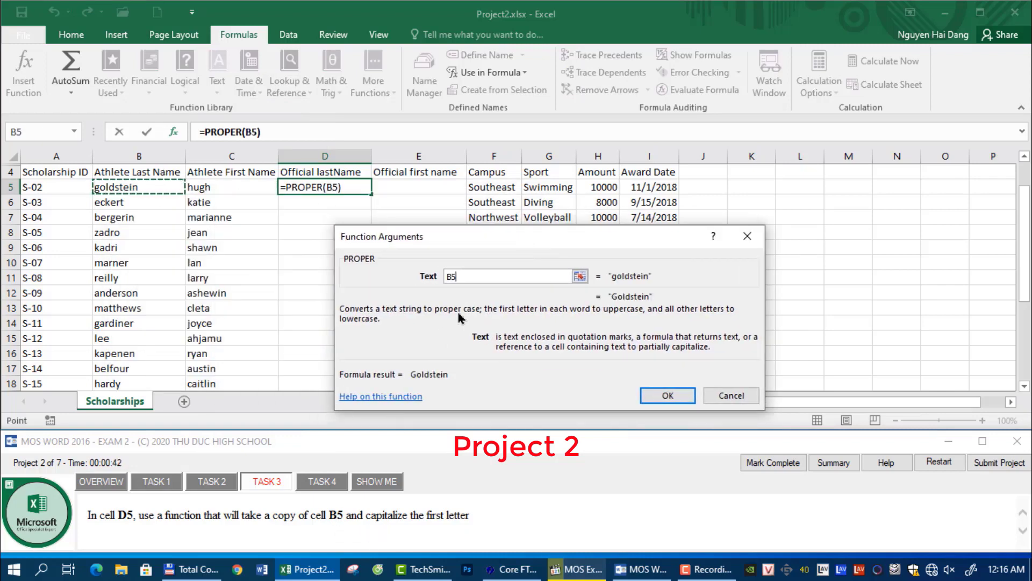
left_click(664, 396)
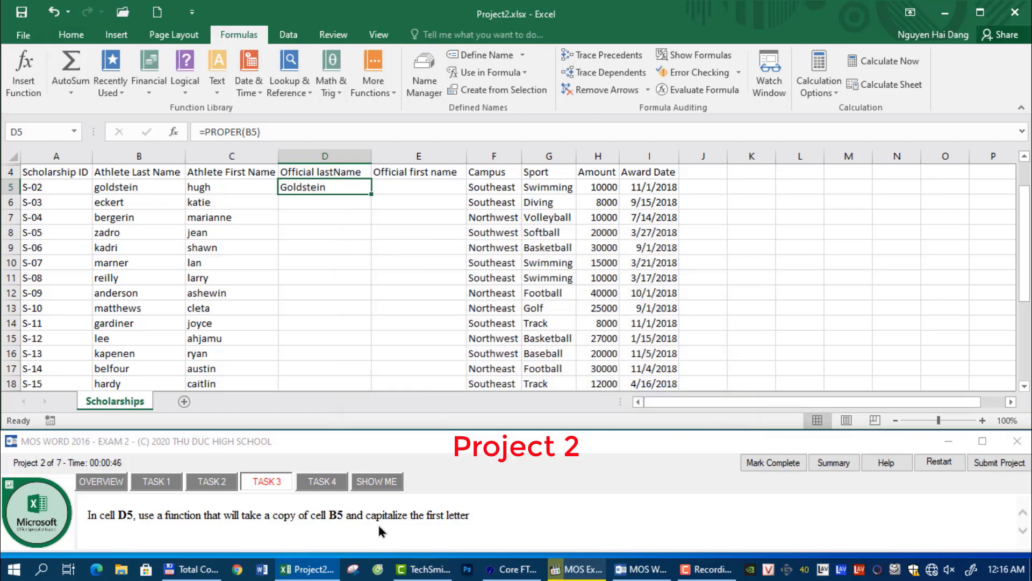
Step: Show the Task 4 instructions and set column A of the Scholarships worksheet to repeat at left on every printed page
left_click(320, 486)
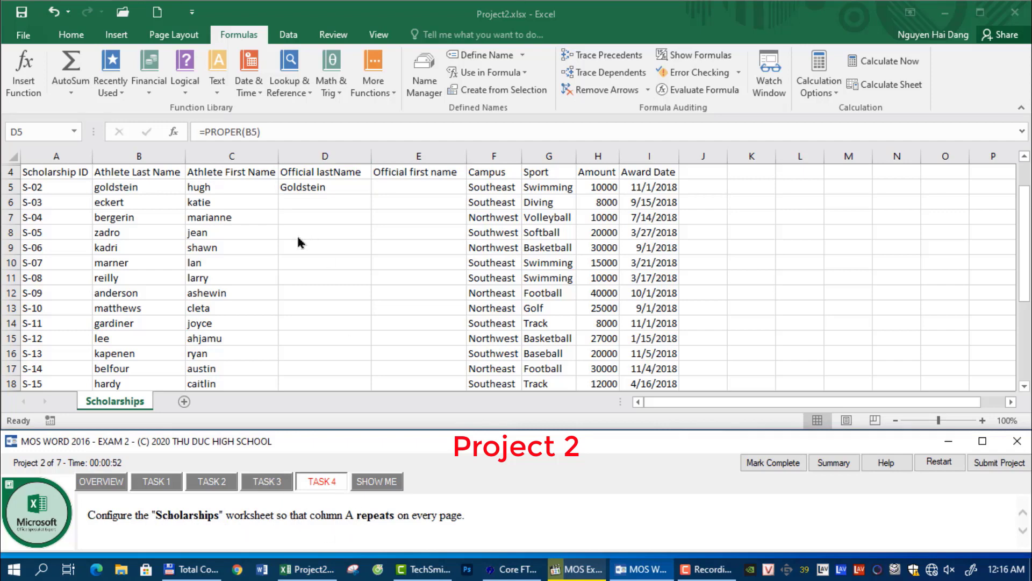
left_click(172, 36)
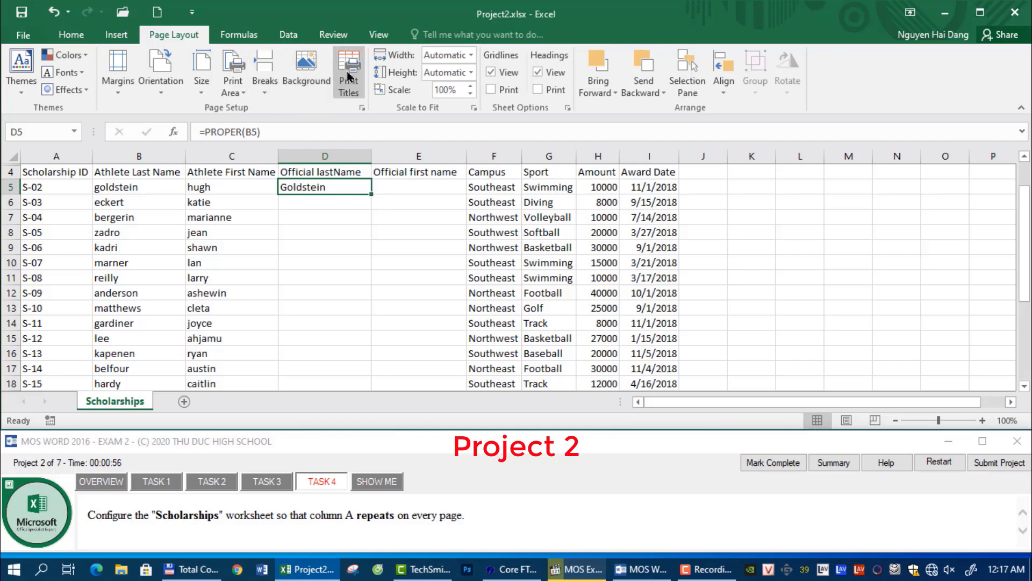
left_click(362, 108)
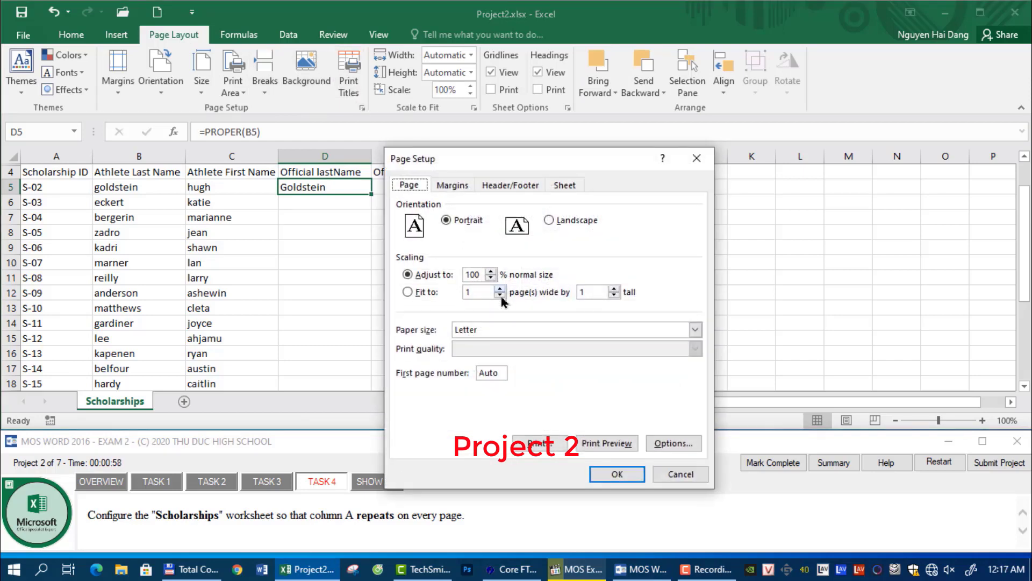
left_click(451, 185)
left_click(503, 187)
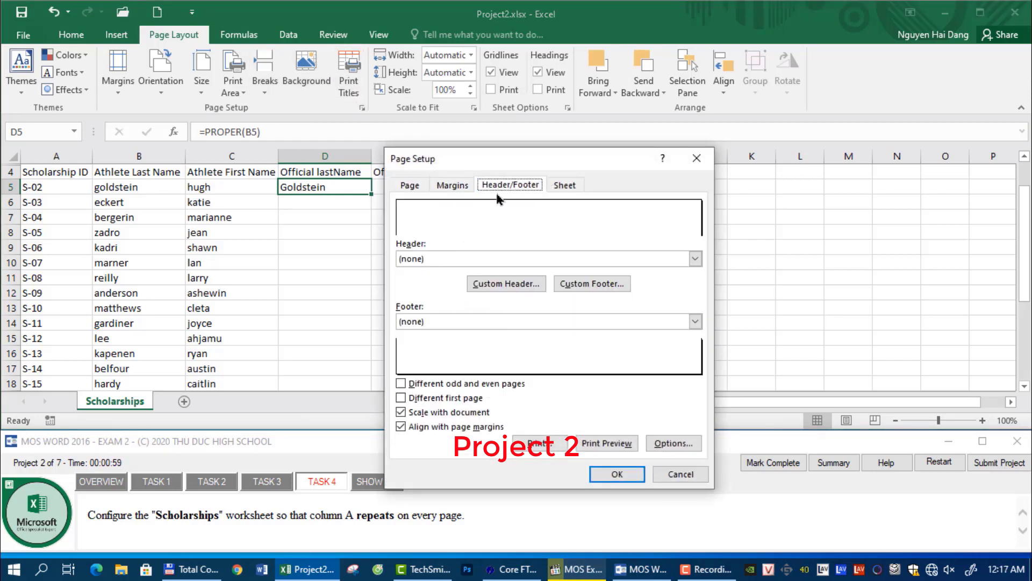
left_click(565, 186)
left_click(517, 239)
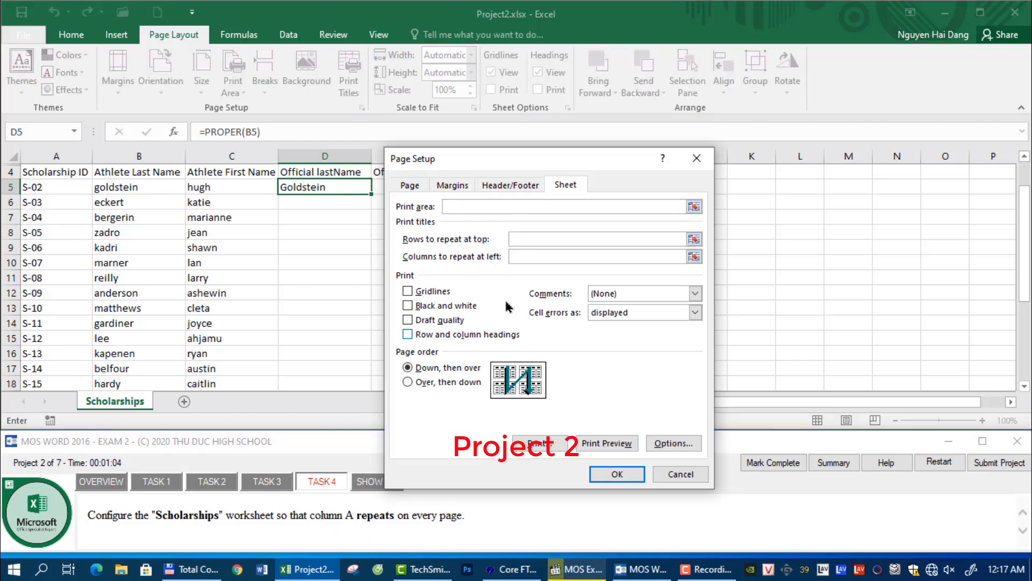
left_click(521, 260)
left_click(61, 161)
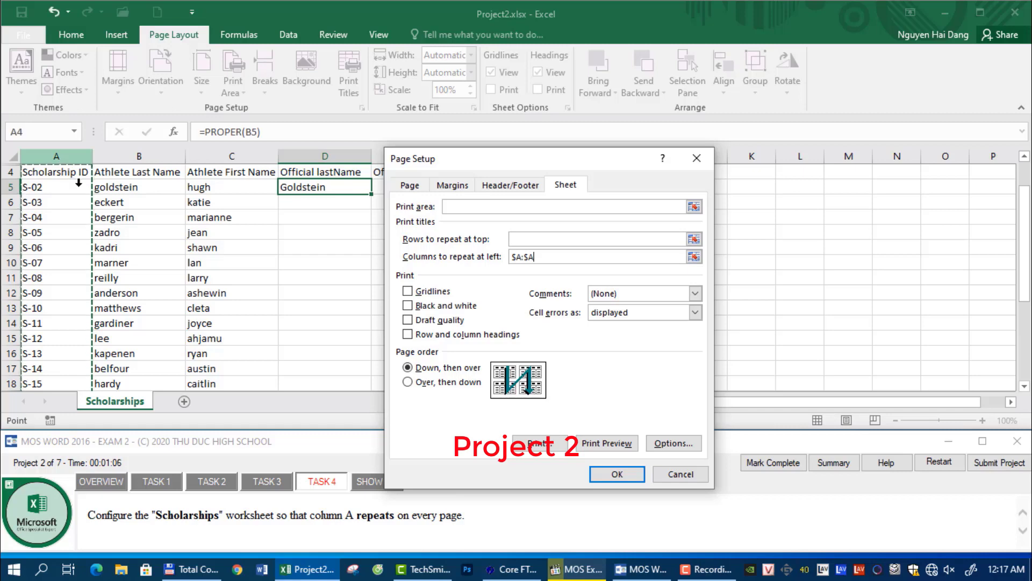
left_click(597, 470)
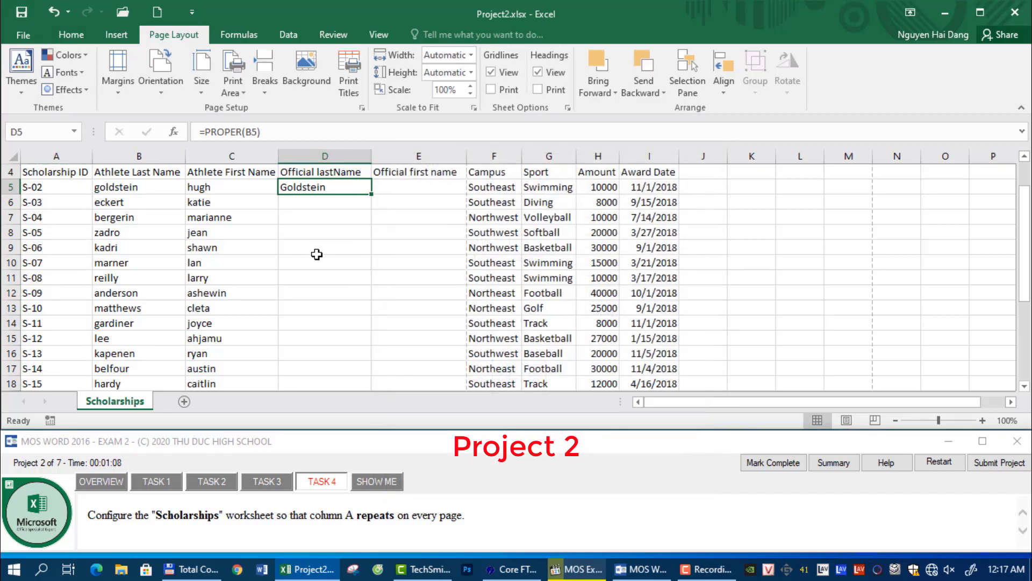
left_click(317, 251)
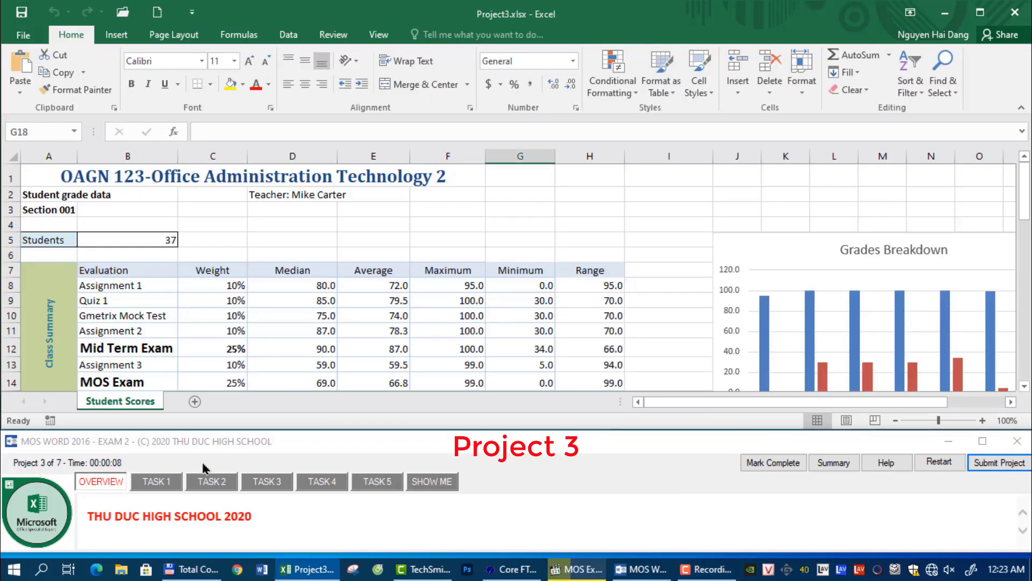
Step: Show the Project 3 Task 1 instructions and add a new worksheet named Next Semester
left_click(168, 482)
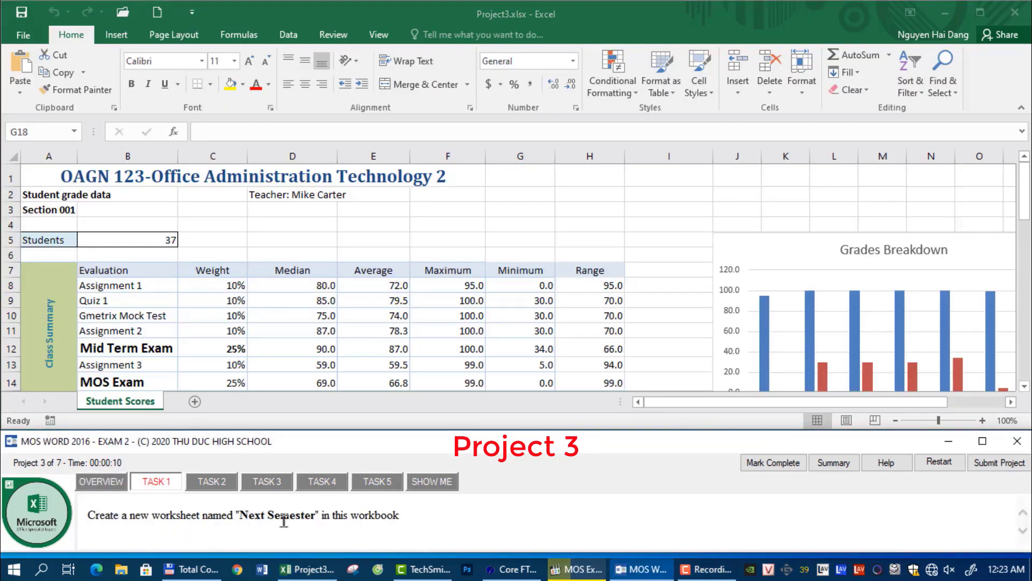
left_click(194, 402)
left_click(195, 403)
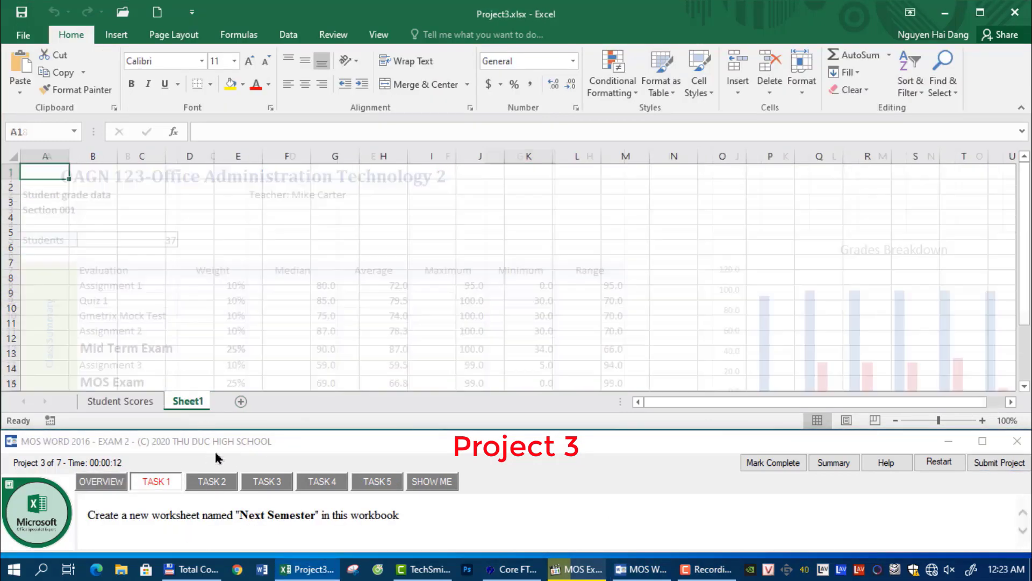
left_click_drag(240, 515, 304, 513)
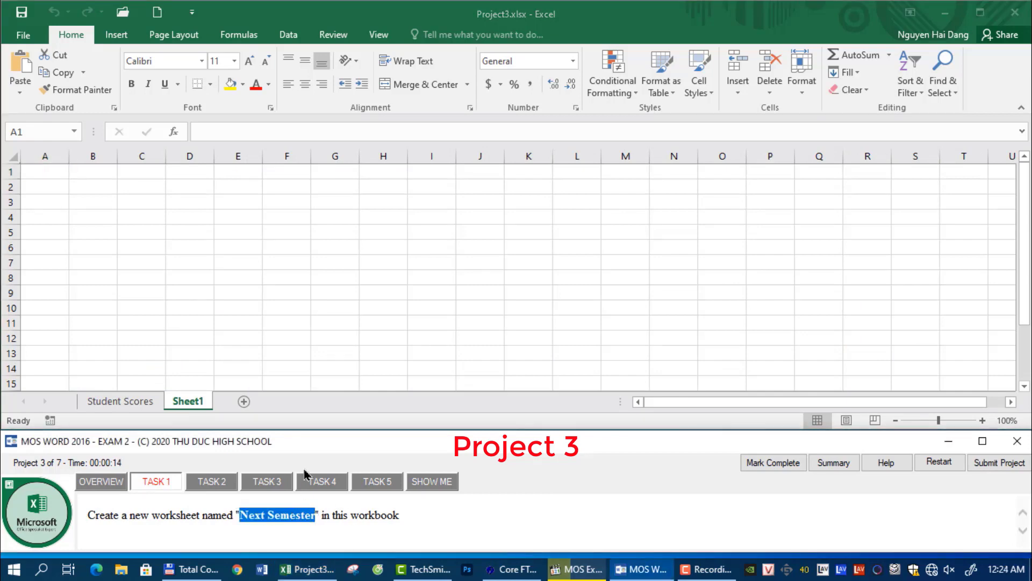
left_click(206, 406)
double_click(196, 402)
key("ctrl+v")
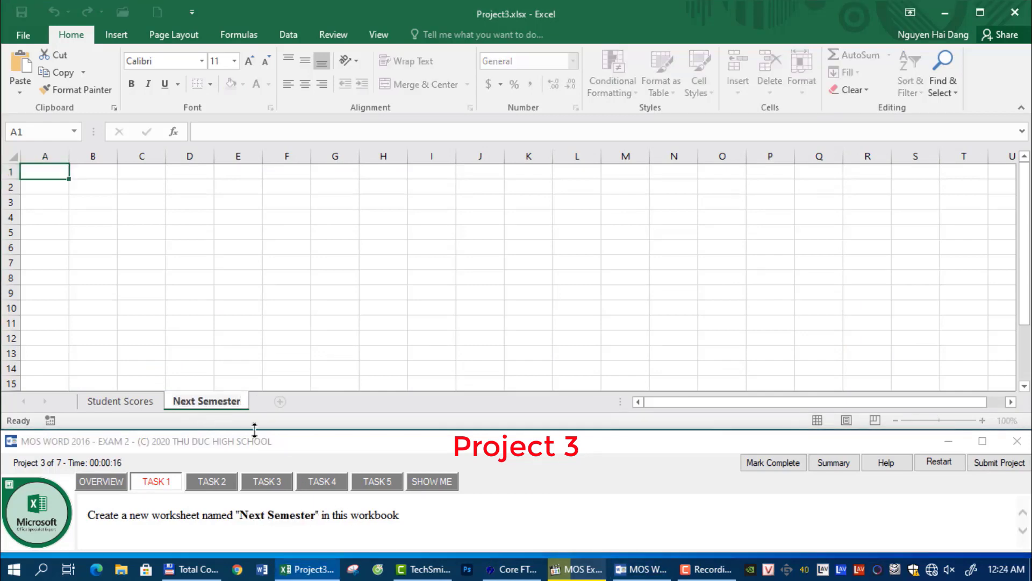
key("Return")
Step: Show the Task 2 instructions, go to cell I20 on the Student Scores worksheet, and highlight the condition about cell H20
left_click(212, 481)
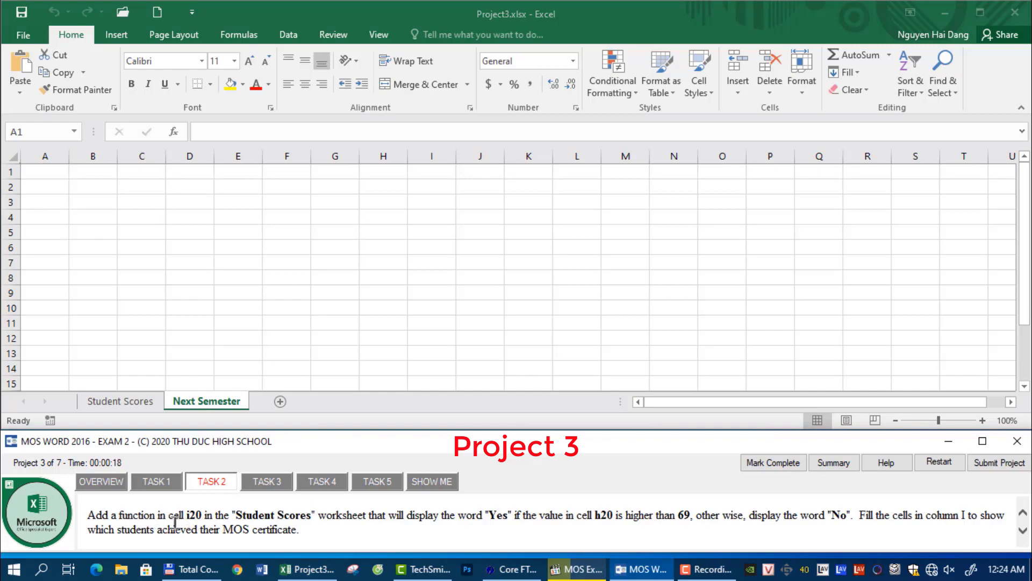
left_click(144, 404)
left_click(55, 131)
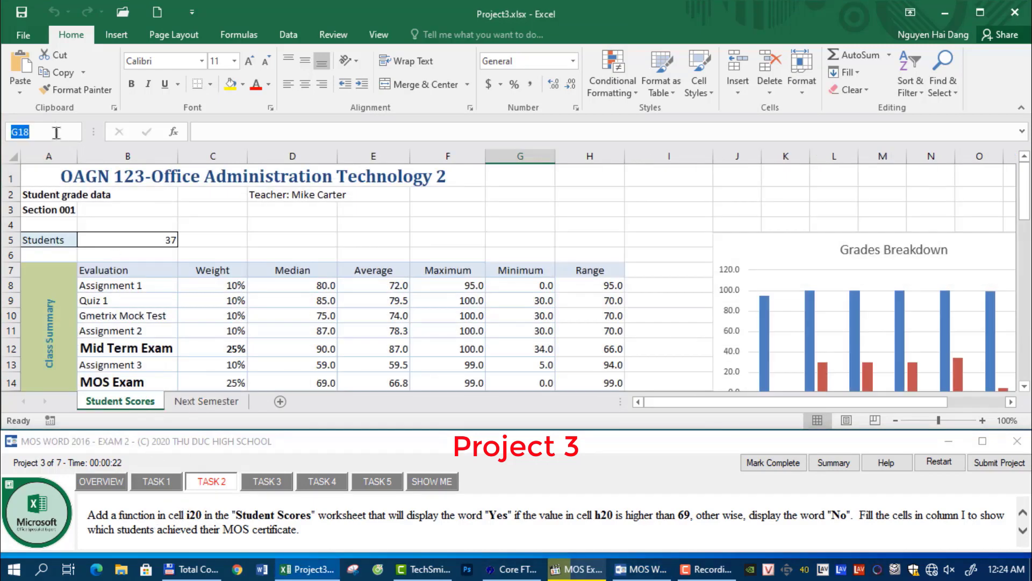
type("i20")
key("Return")
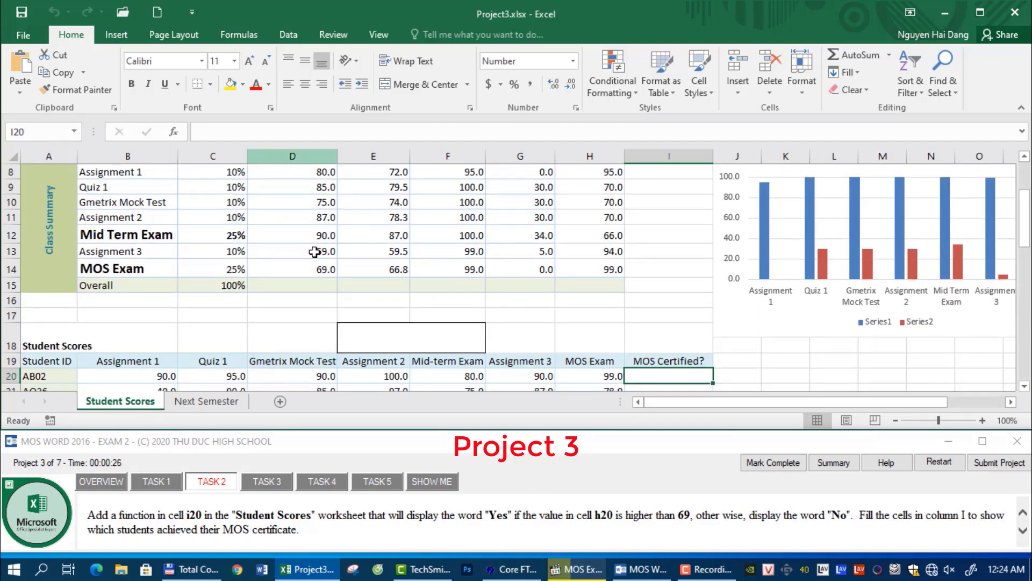
left_click_drag(485, 515, 602, 516)
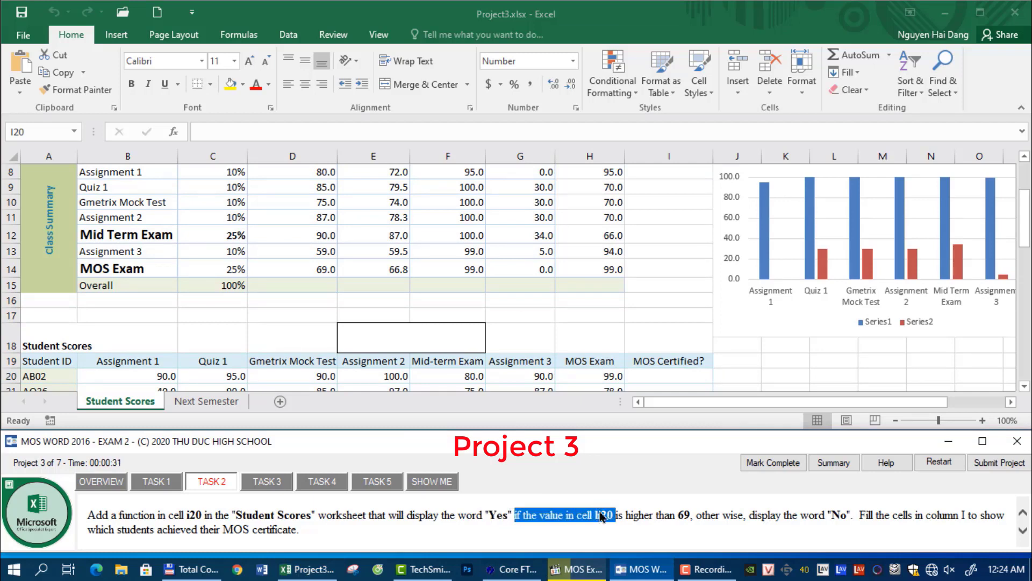
Step: Start an IF function in cell I20 with the logical test H20>69
left_click(675, 375)
left_click(173, 131)
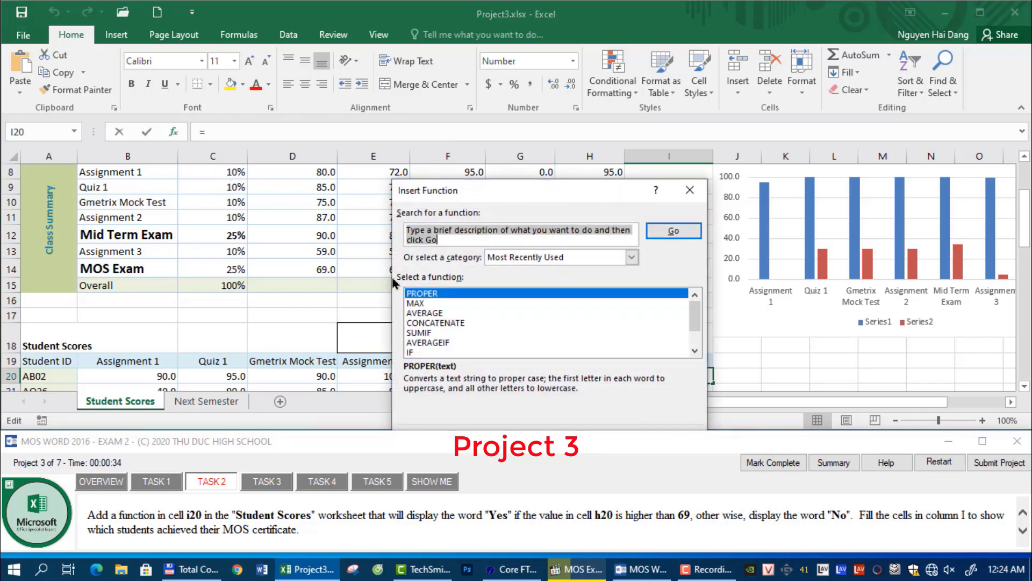
double_click(424, 356)
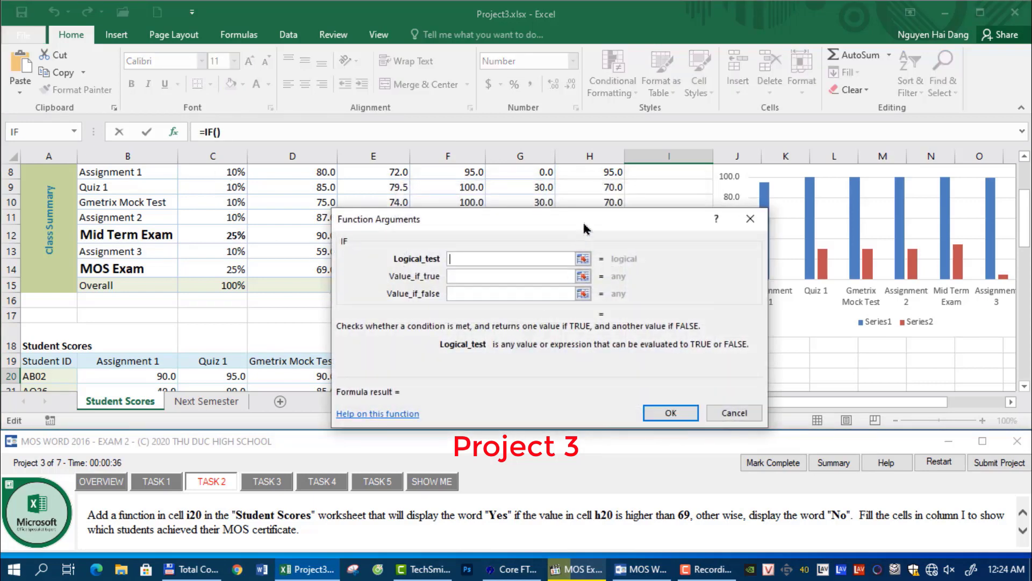
left_click_drag(583, 222, 310, 149)
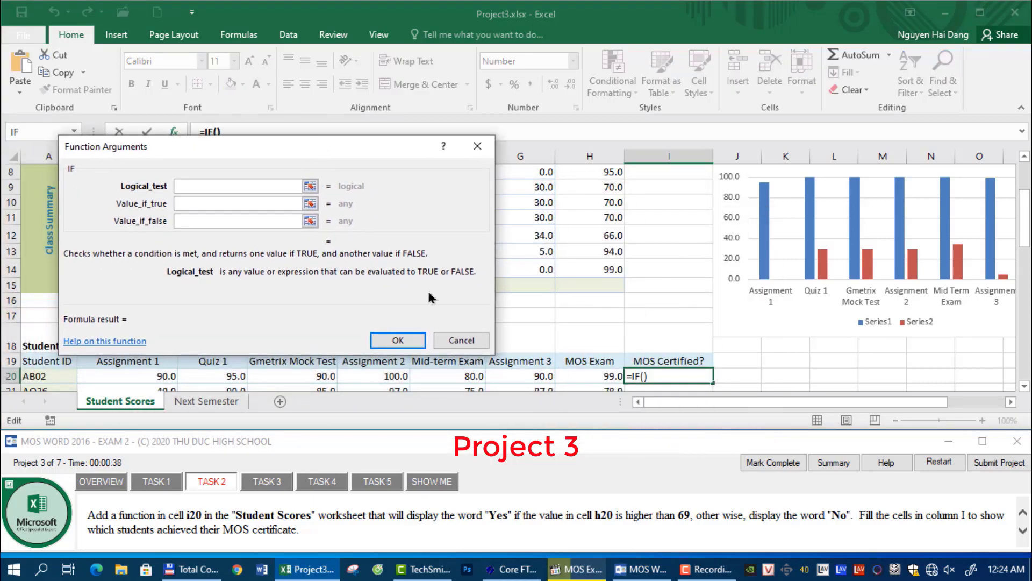
left_click(590, 378)
type(">")
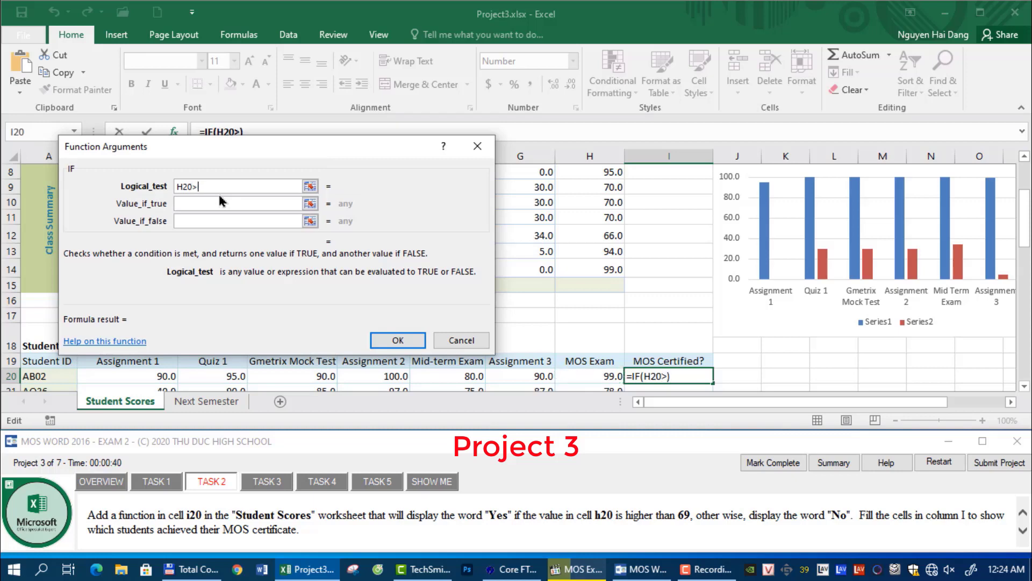
type("69")
Step: Make the IF function return "Yes" when true and "No" when false, and enter it in the cell
left_click(227, 209)
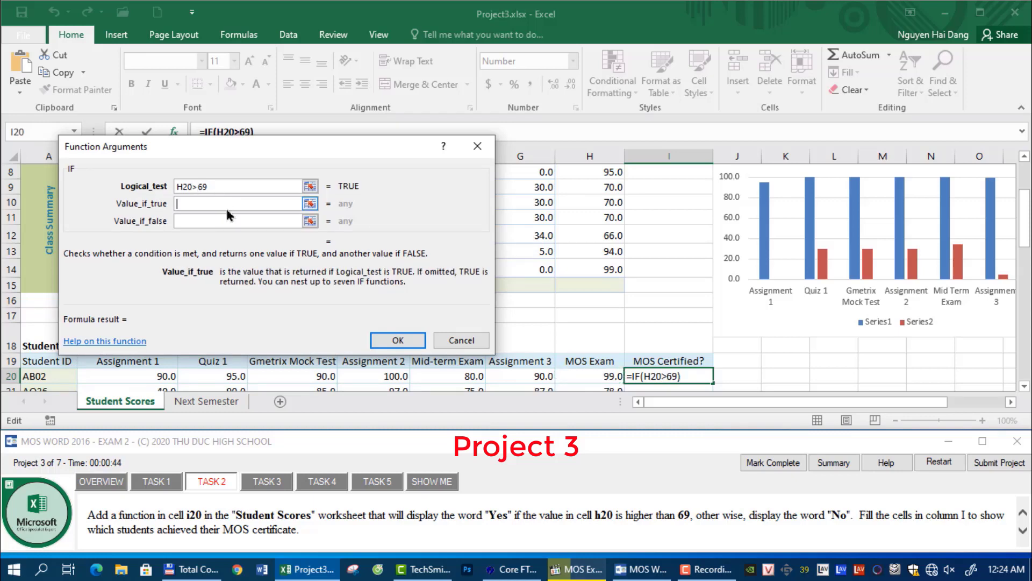
type("\"Yes\"")
key("Tab")
type("N")
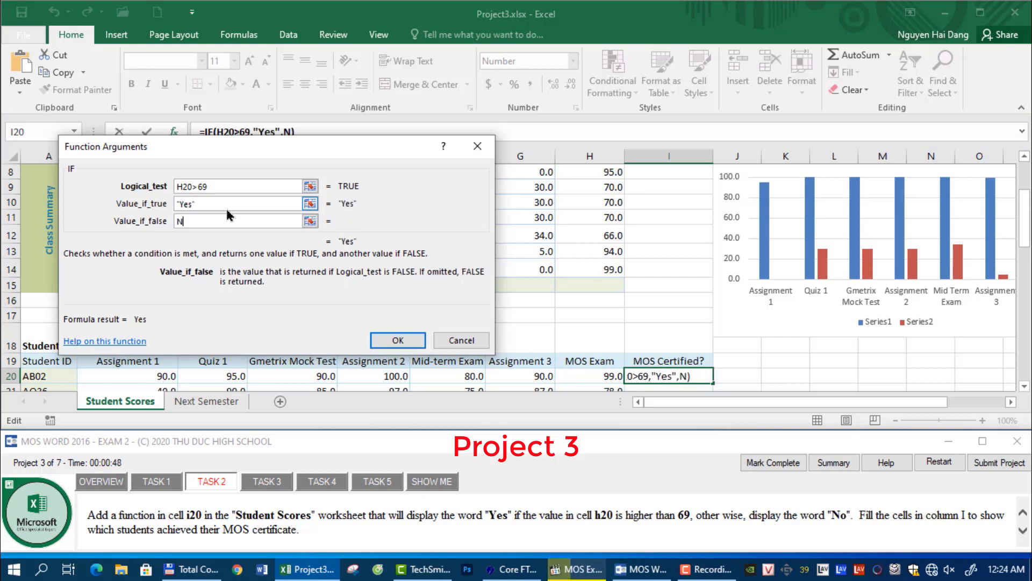
type("o")
left_click(227, 209)
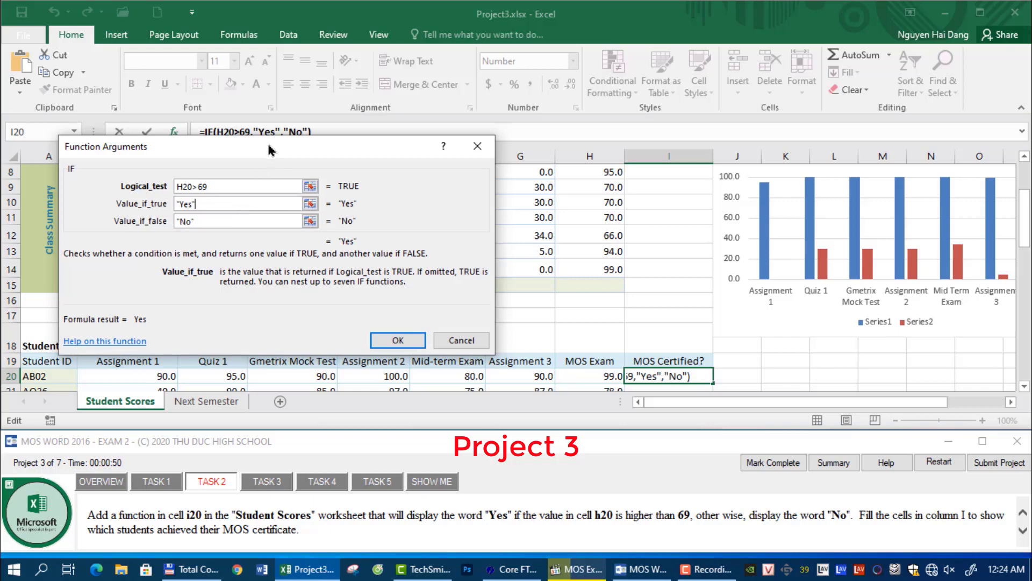
left_click(407, 381)
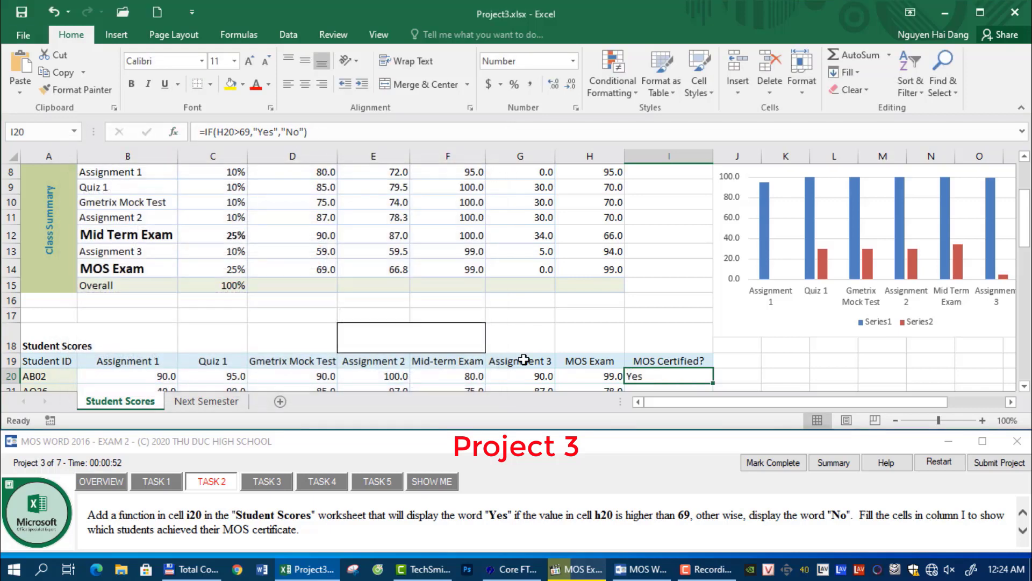
Step: Fill the IF formula from cell I20 down the MOS Certified? column to row 56
scroll(747, 358, "down", 1)
left_click_drag(855, 514, 893, 516)
left_click(689, 331)
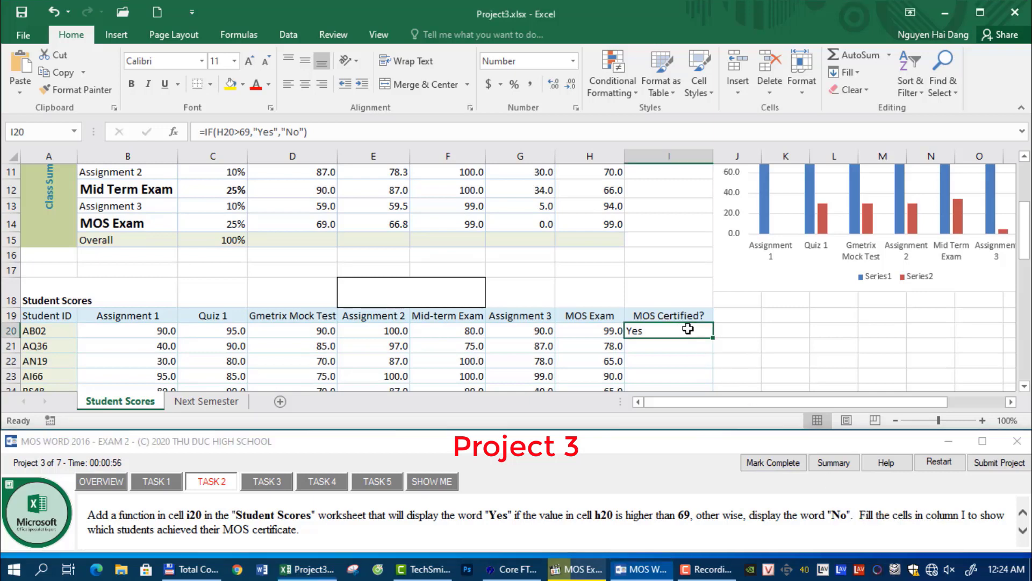
double_click(714, 338)
scroll(703, 329, "down", 14)
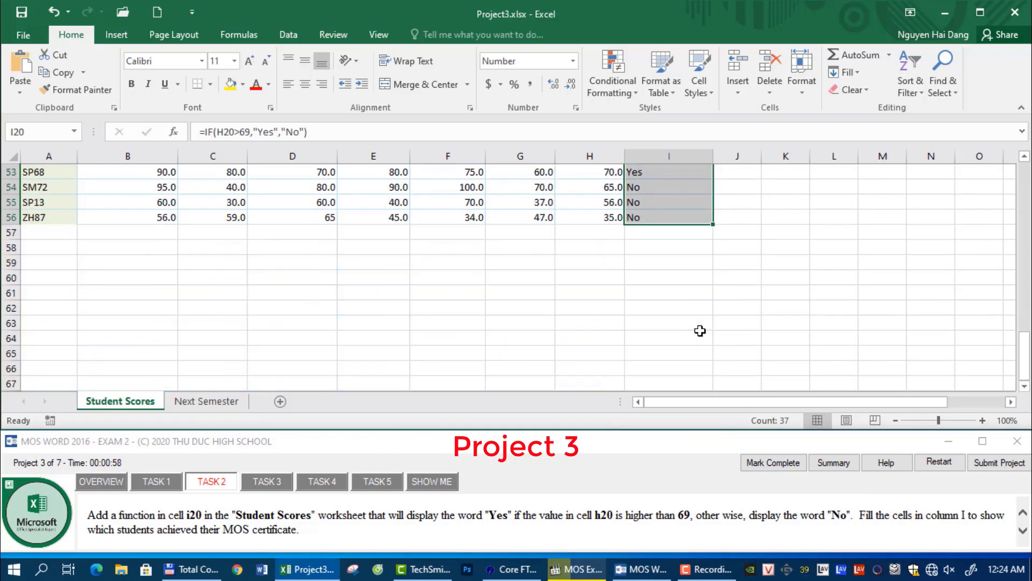
scroll(599, 413, "up", 4)
Step: Show the Task 3 instructions, select cell J20 on the Student Scores worksheet, and highlight the sparkline data requirement
left_click(281, 479)
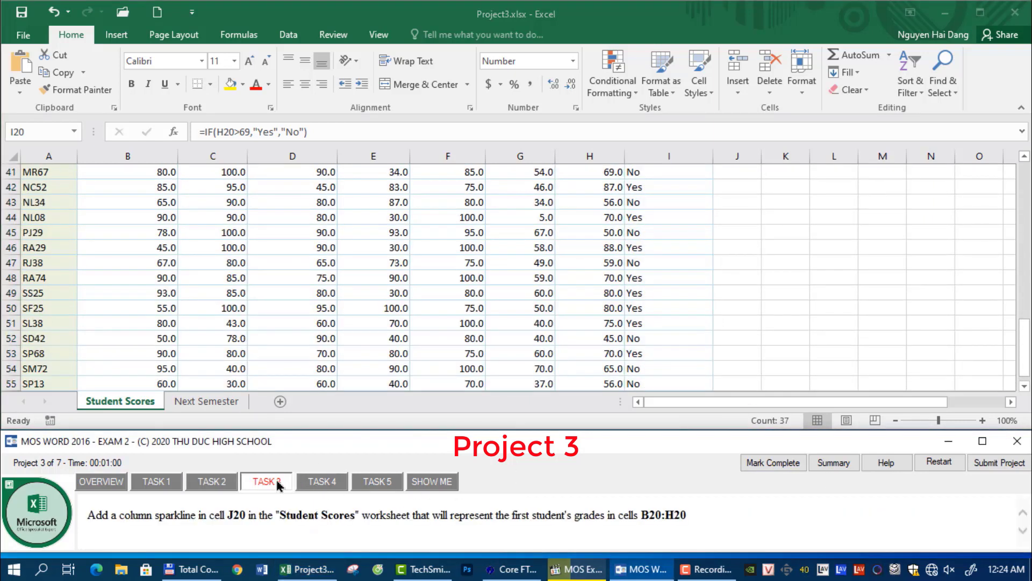
left_click(40, 129)
left_click(38, 134)
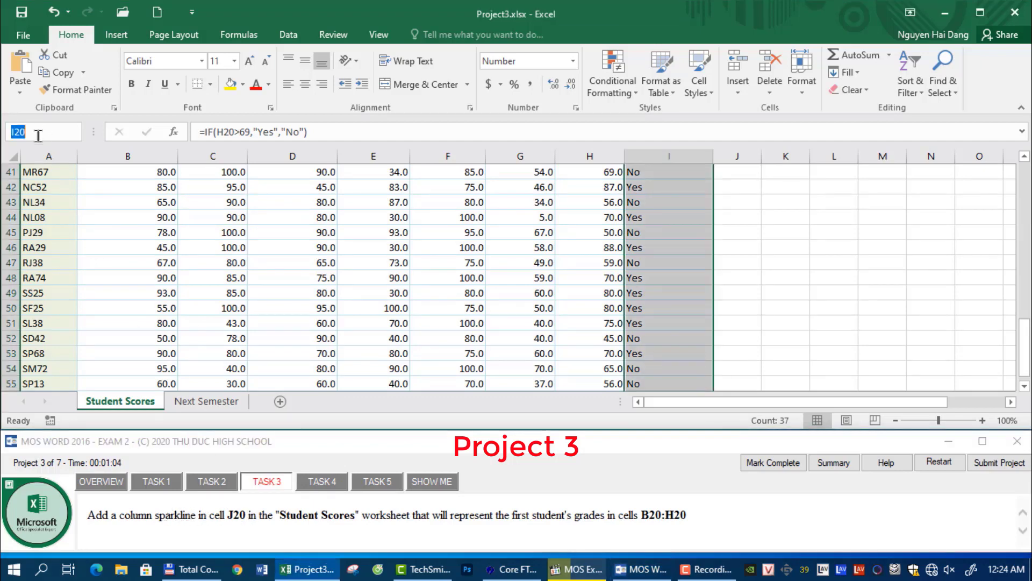
type("j2")
key("Return")
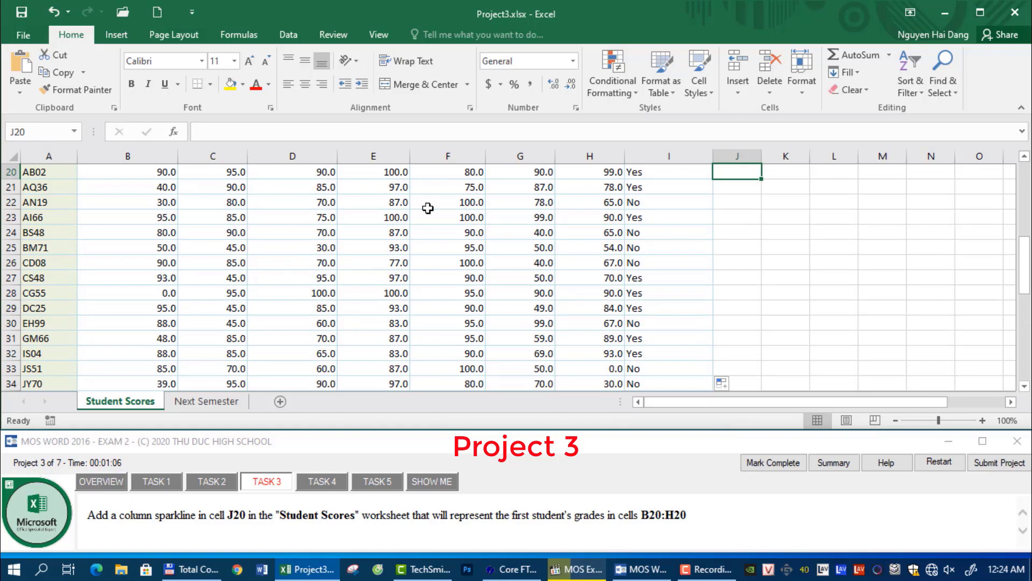
scroll(757, 283, "up", 3)
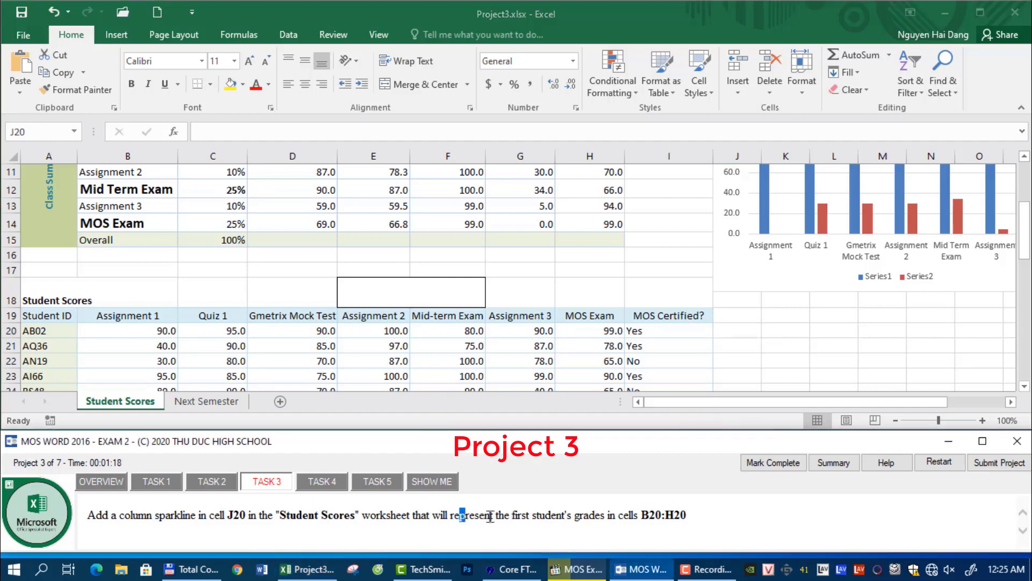
left_click_drag(464, 517, 544, 515)
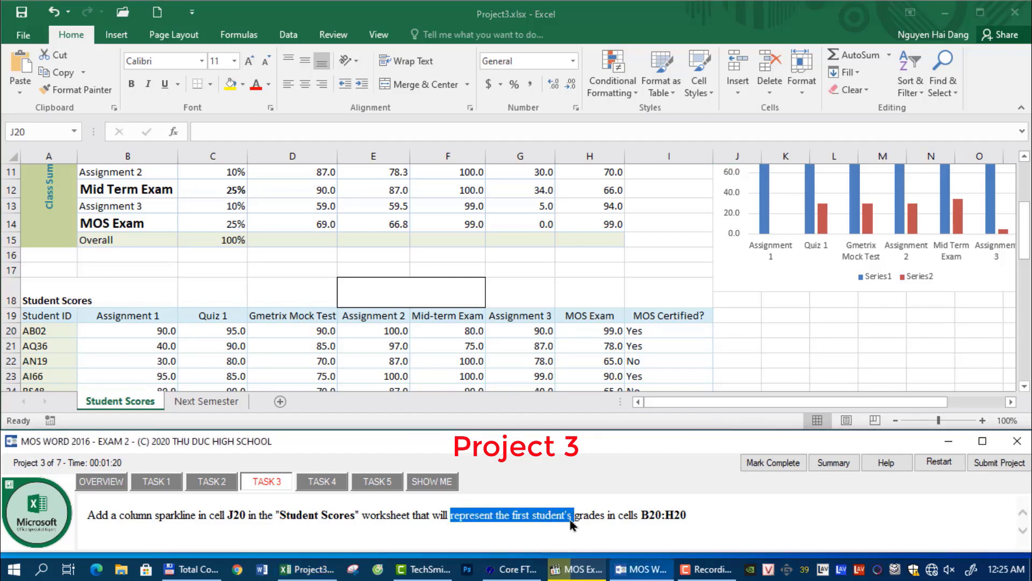
Step: Insert a column sparkline in cell J20 of the Student Scores worksheet using the data range B20:H20
left_click(635, 517)
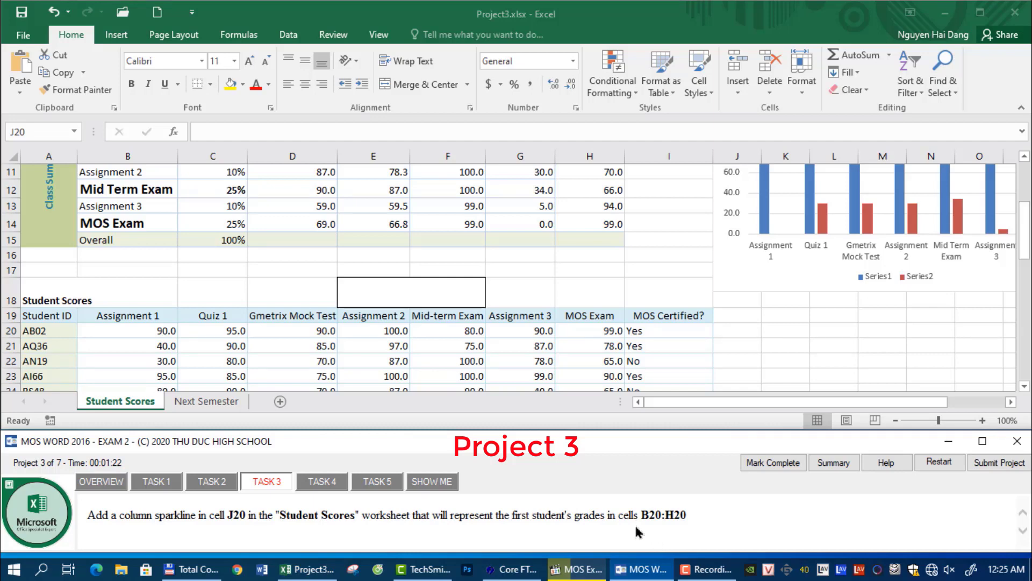
double_click(176, 517)
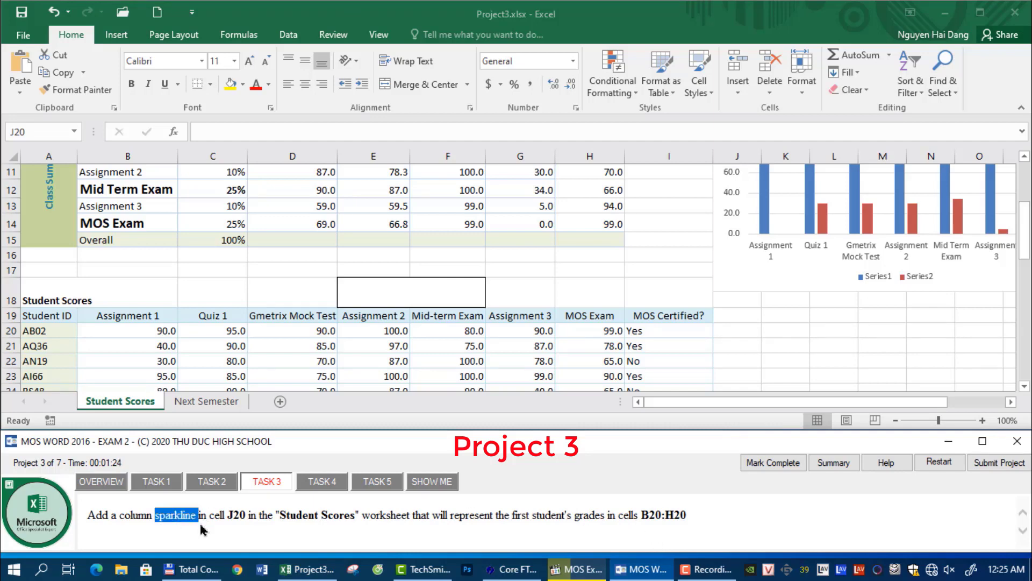
double_click(139, 516)
left_click(715, 333)
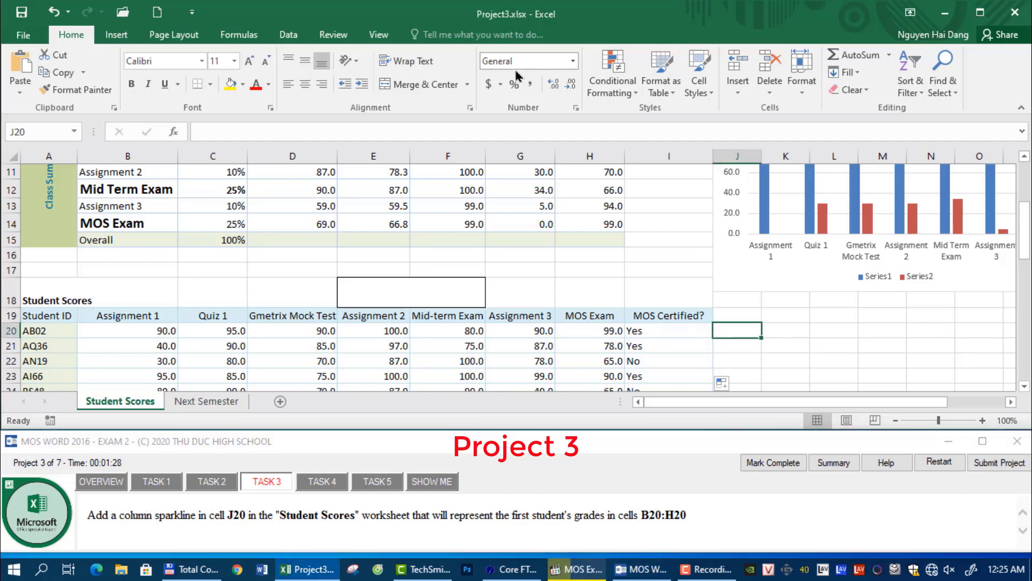
left_click(116, 34)
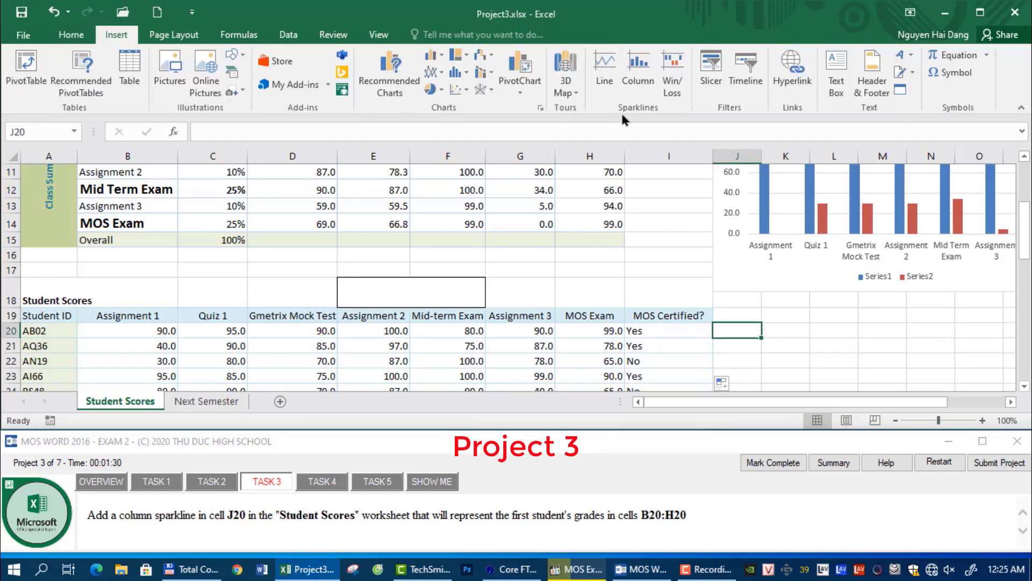
left_click(640, 97)
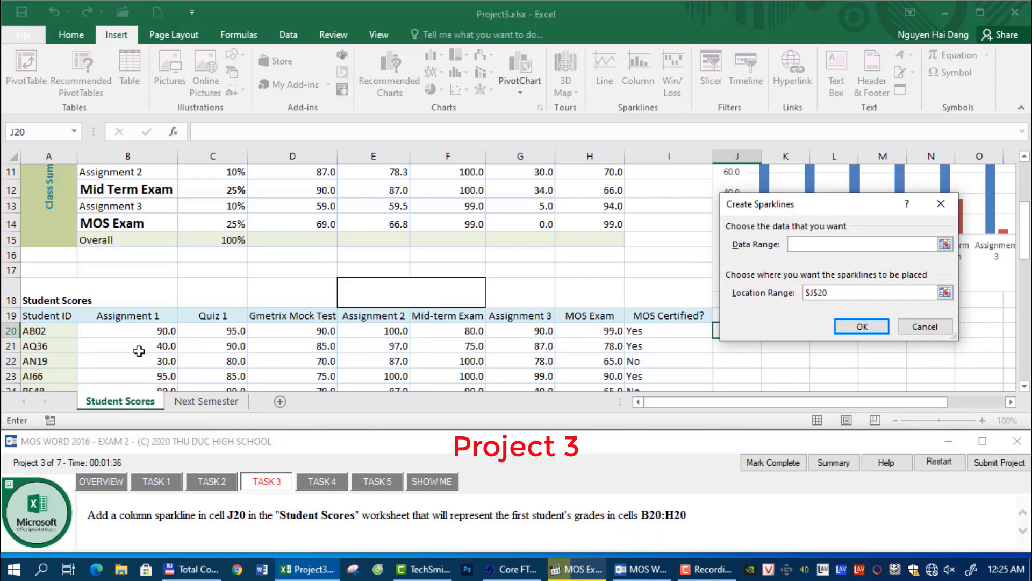
left_click_drag(128, 331, 603, 333)
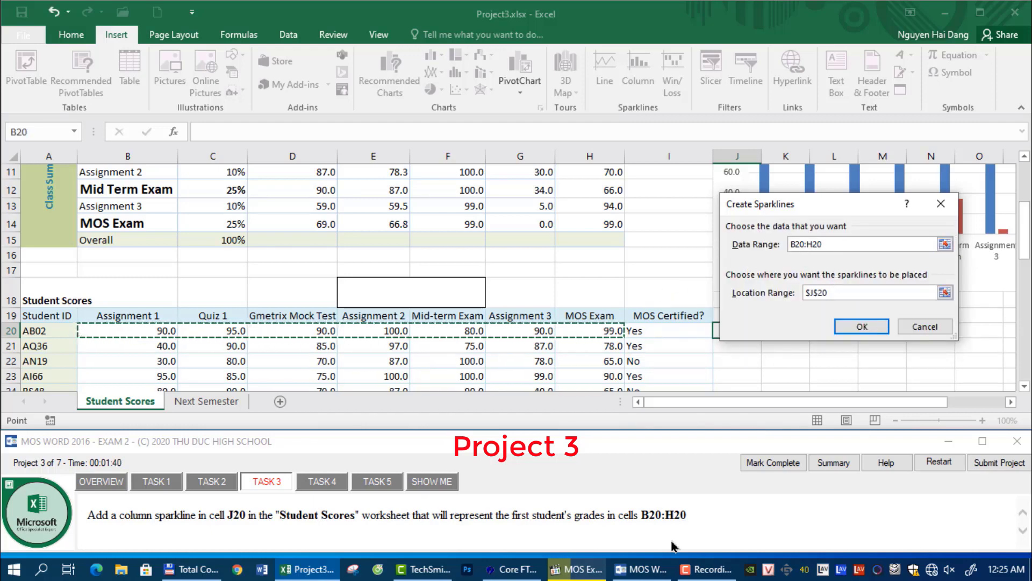
left_click(663, 514)
left_click(850, 329)
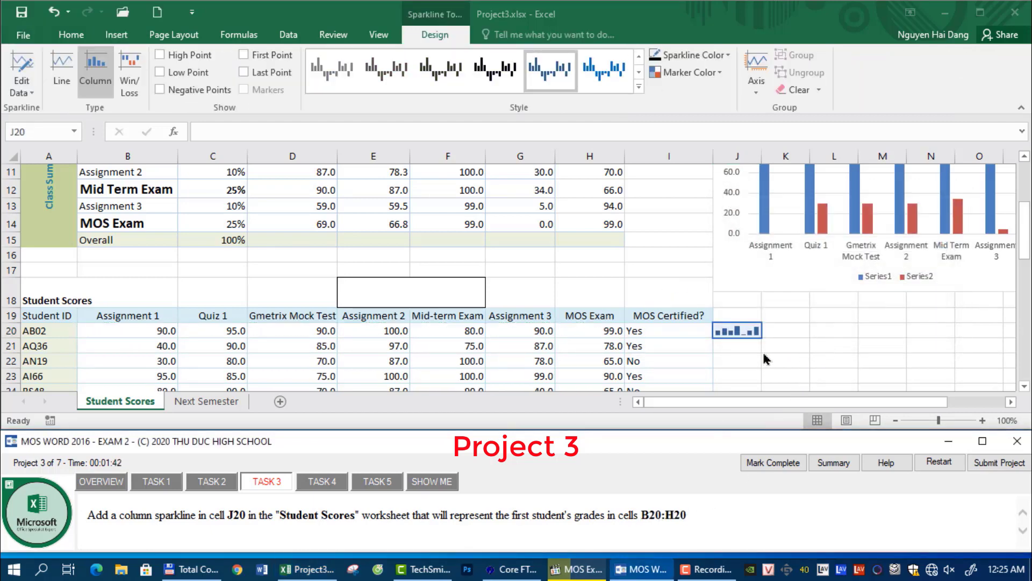
Step: Show the Task 4 instructions and extend the Grades Breakdown chart's data range to include cells E8:E14
left_click(307, 484)
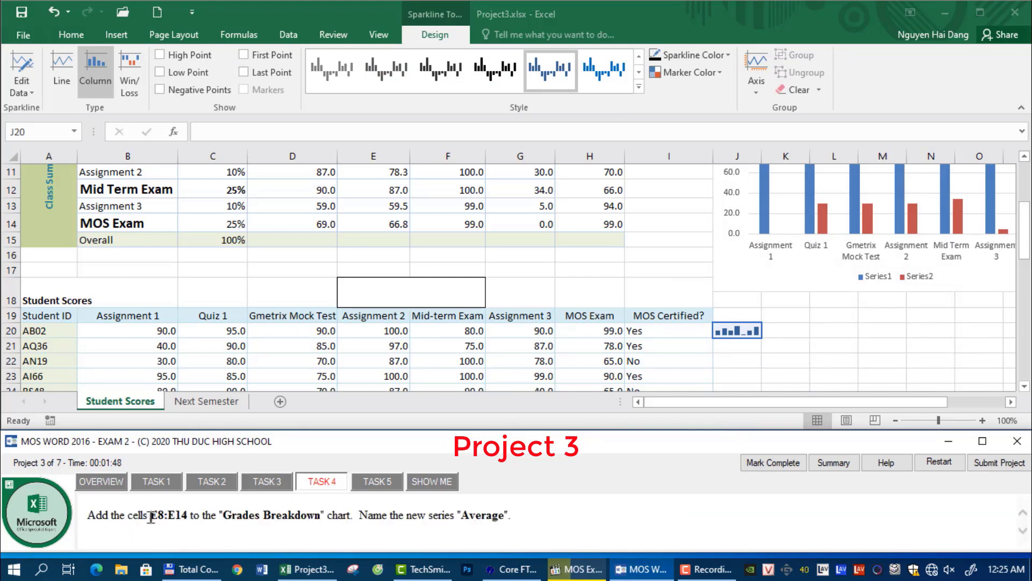
left_click(806, 255)
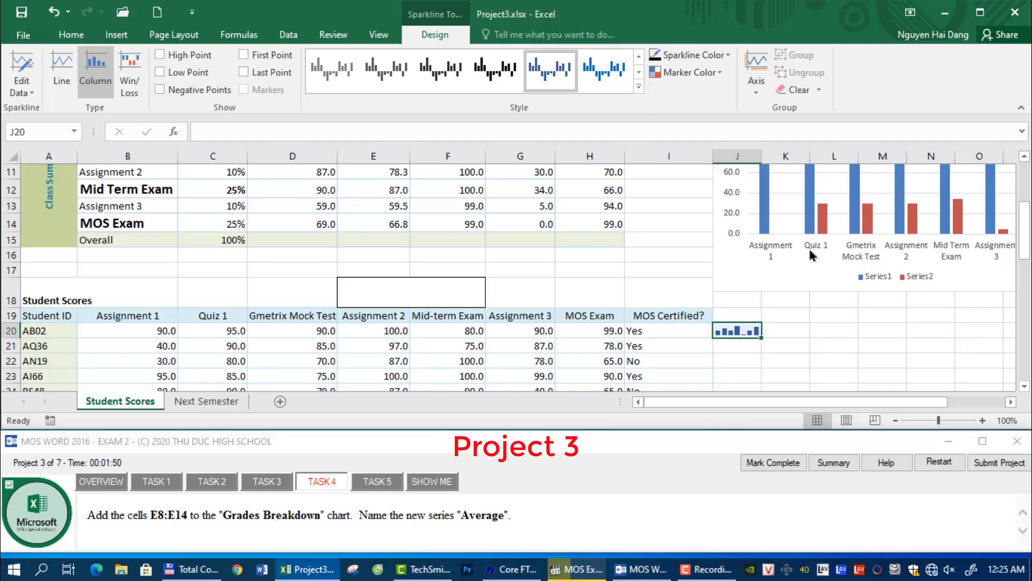
scroll(675, 291, "up", 2)
scroll(675, 290, "up", 1)
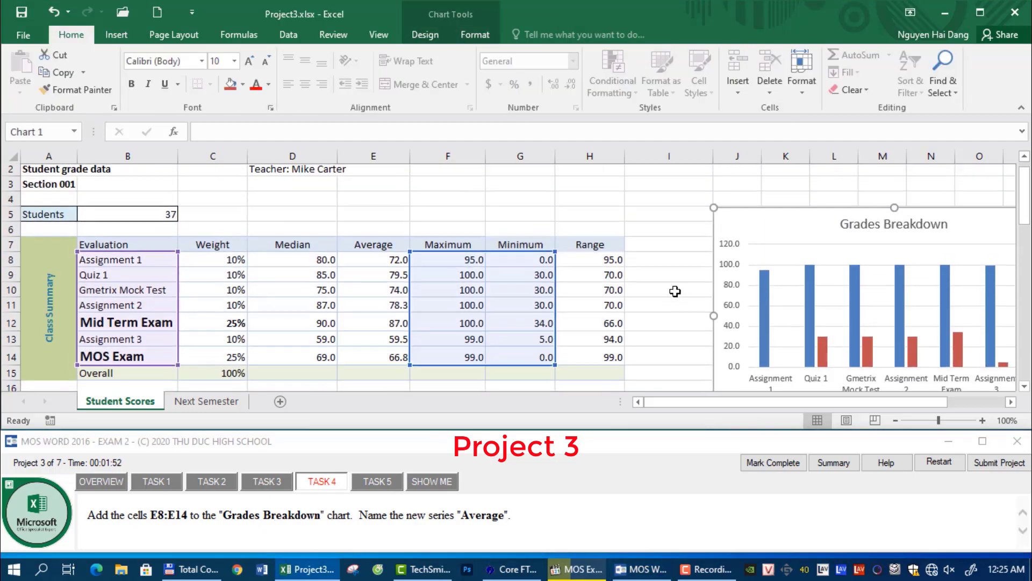
left_click_drag(371, 515, 510, 517)
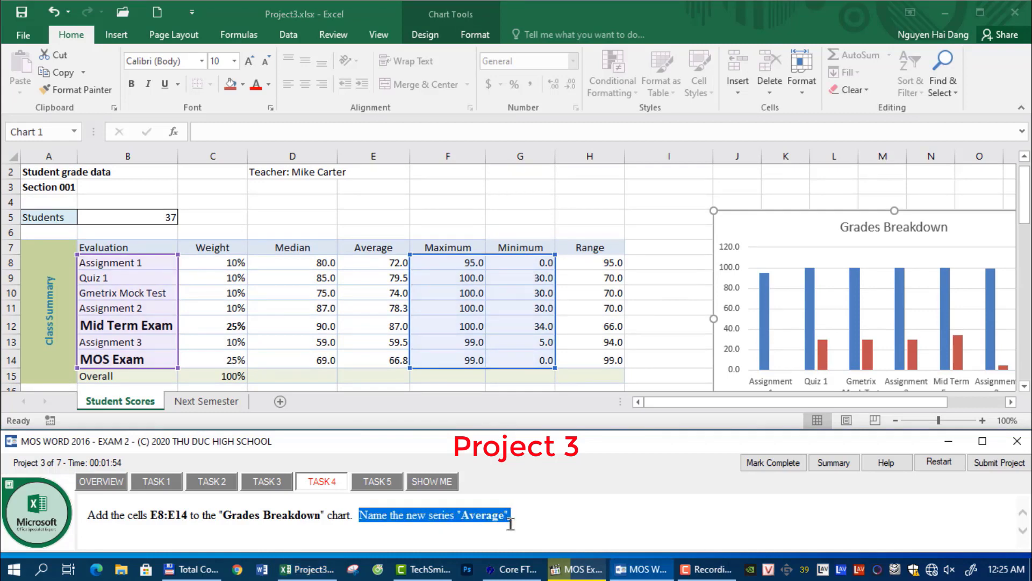
left_click(483, 530)
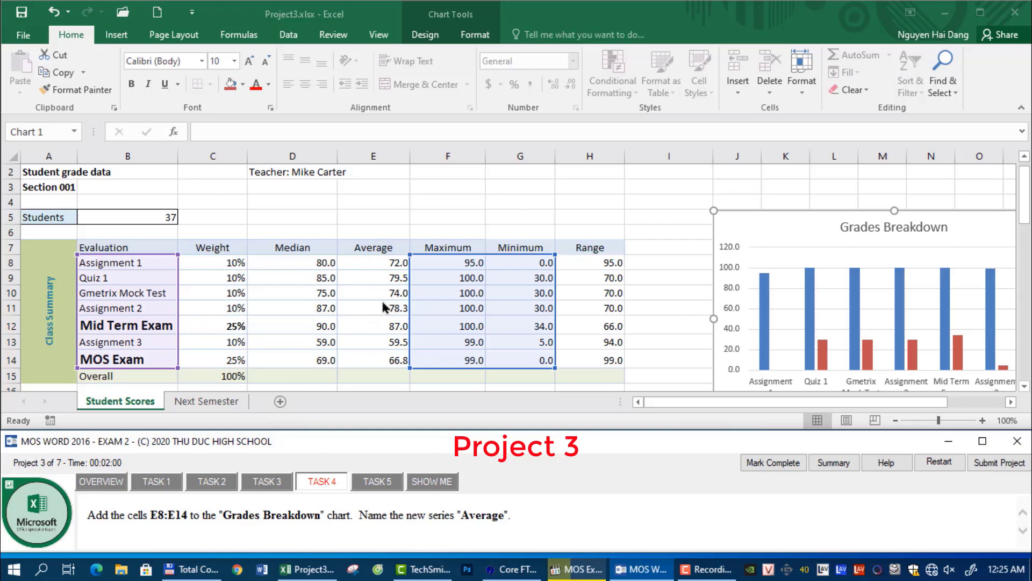
left_click_drag(90, 515, 138, 515)
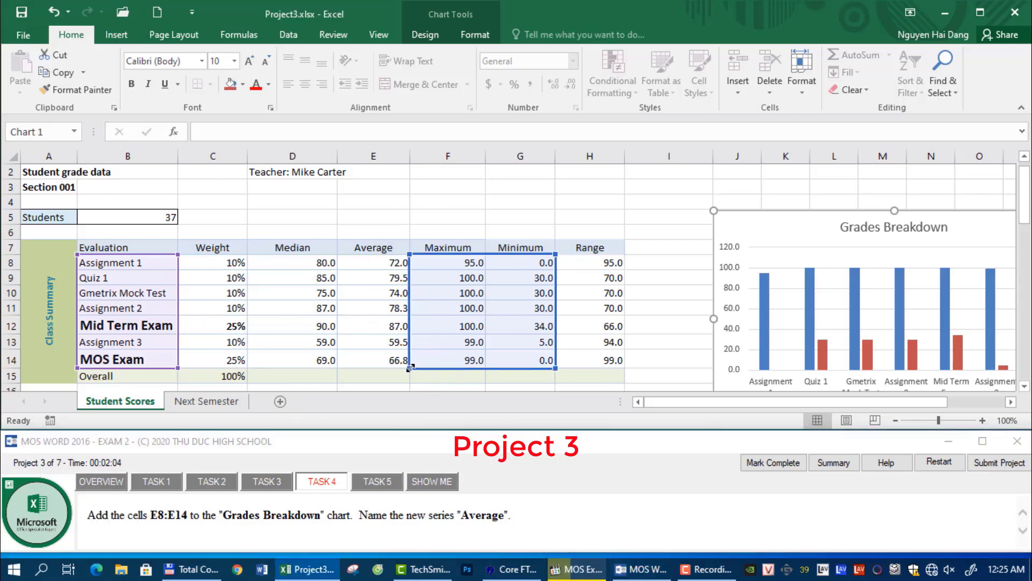
left_click_drag(410, 368, 364, 364)
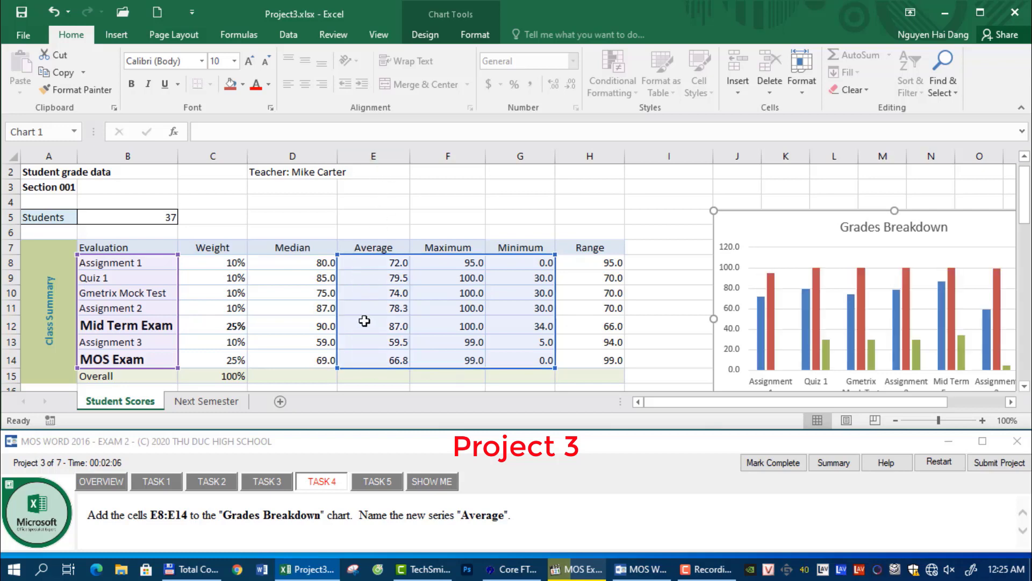
Step: Name the Grades Breakdown chart's E8:E14 series "Average" by linking it to the heading in cell E7
left_click(495, 527)
left_click(426, 36)
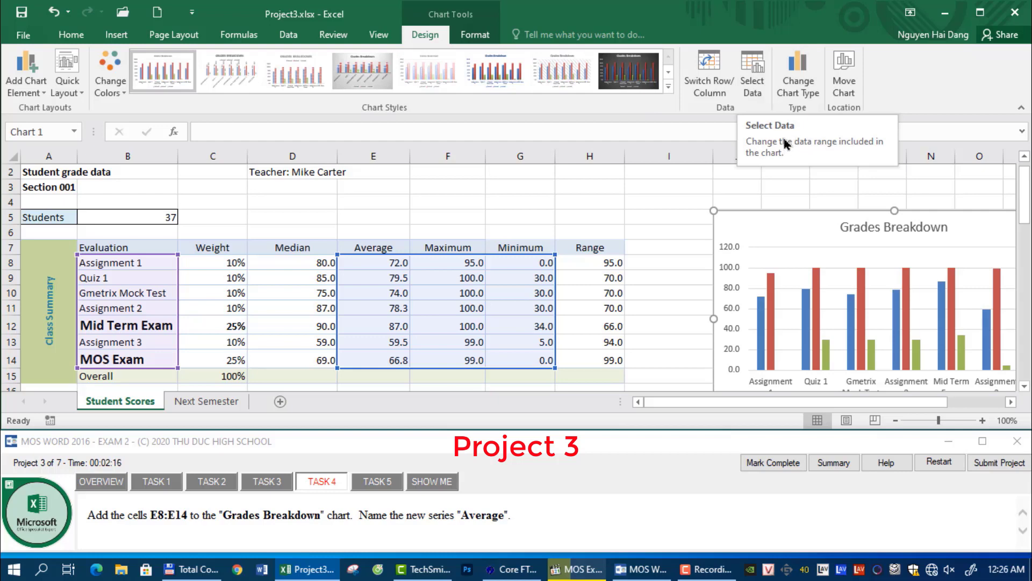
left_click(753, 75)
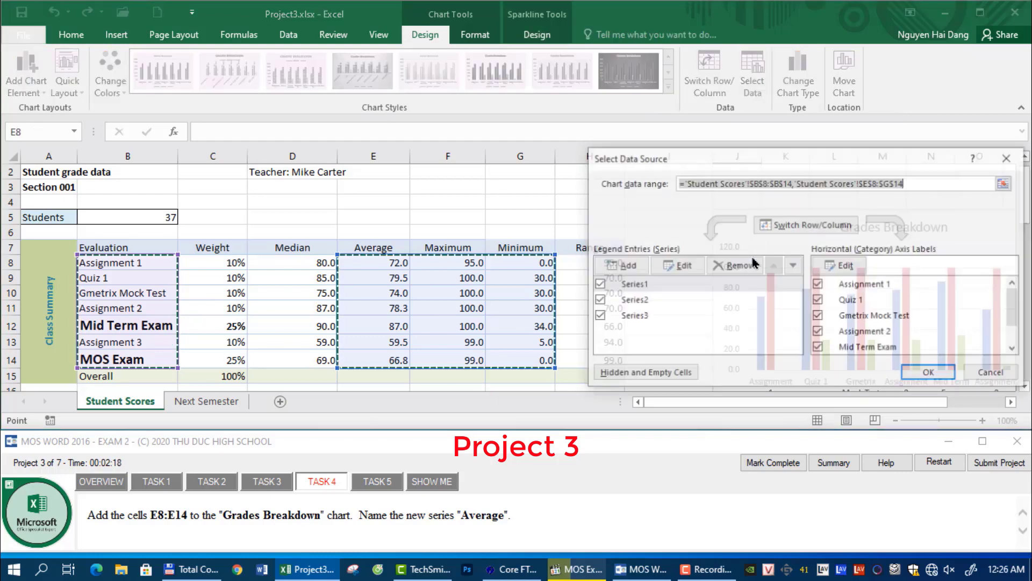
left_click(650, 285)
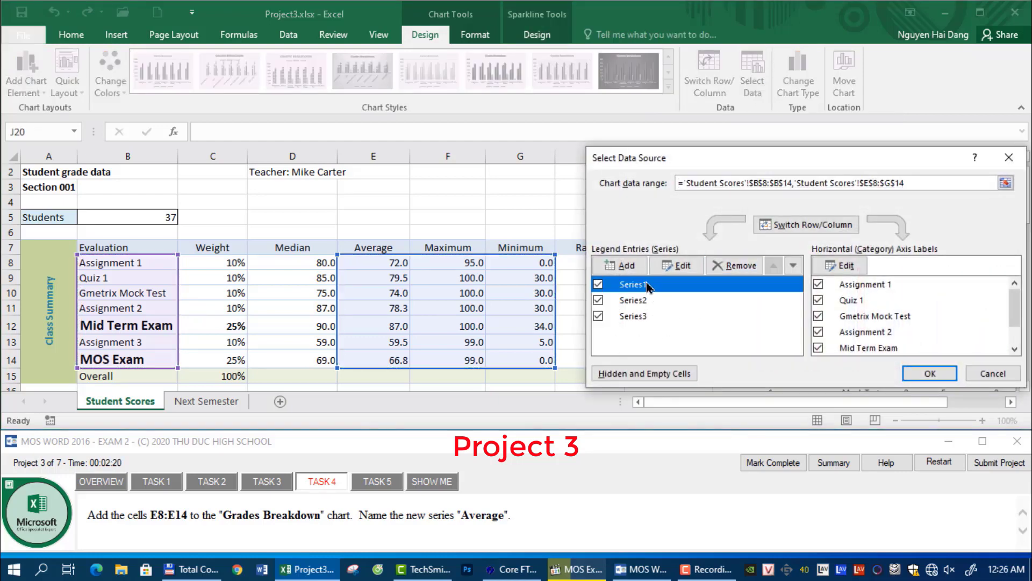
left_click(680, 267)
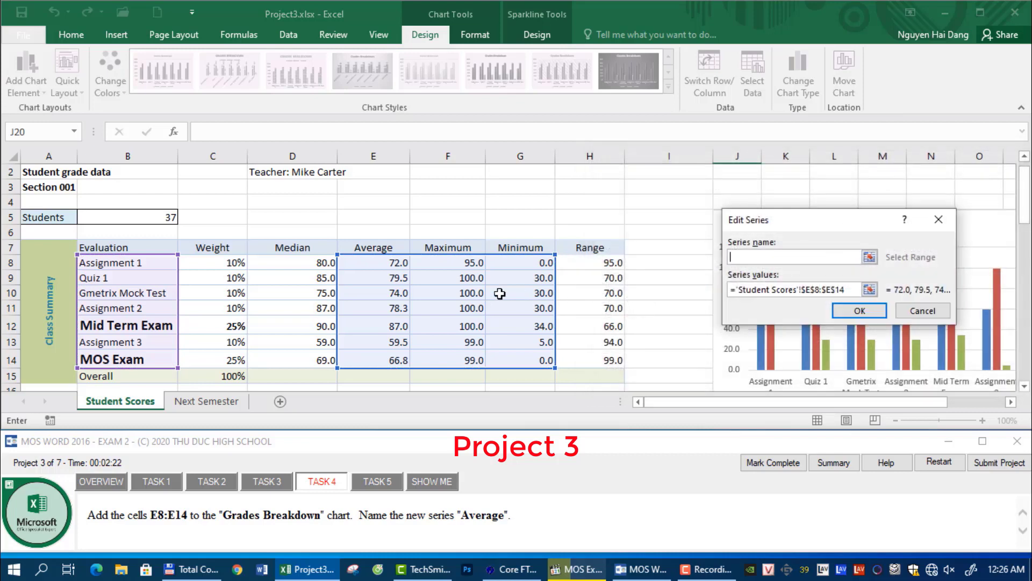
left_click(378, 248)
left_click(859, 310)
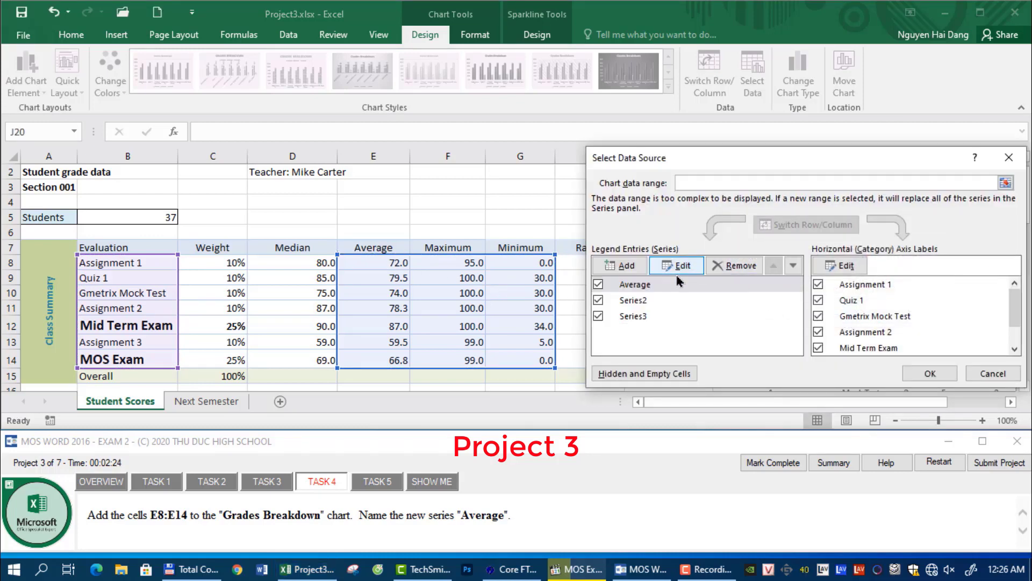
left_click(930, 373)
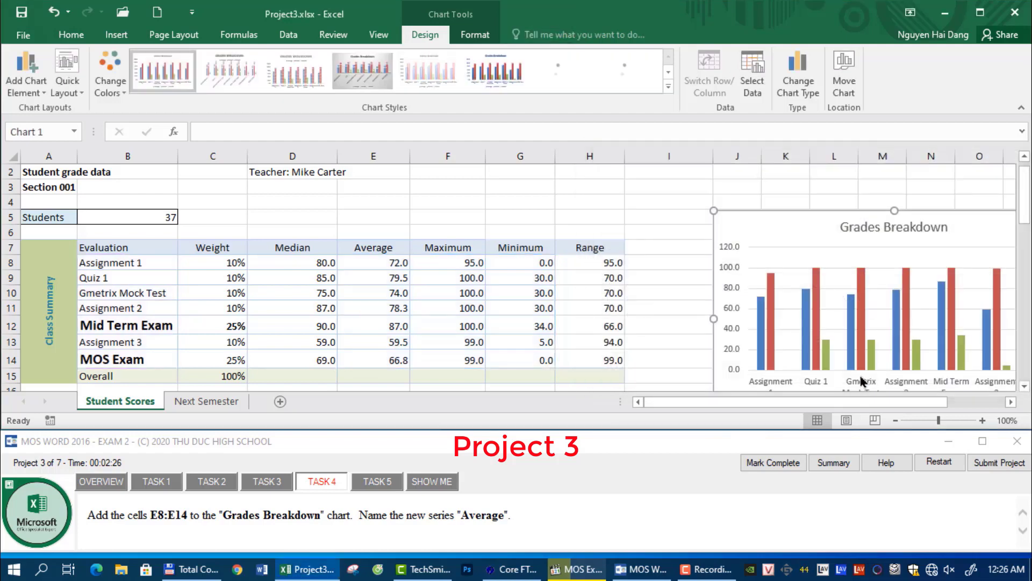
scroll(906, 352, "down", 2)
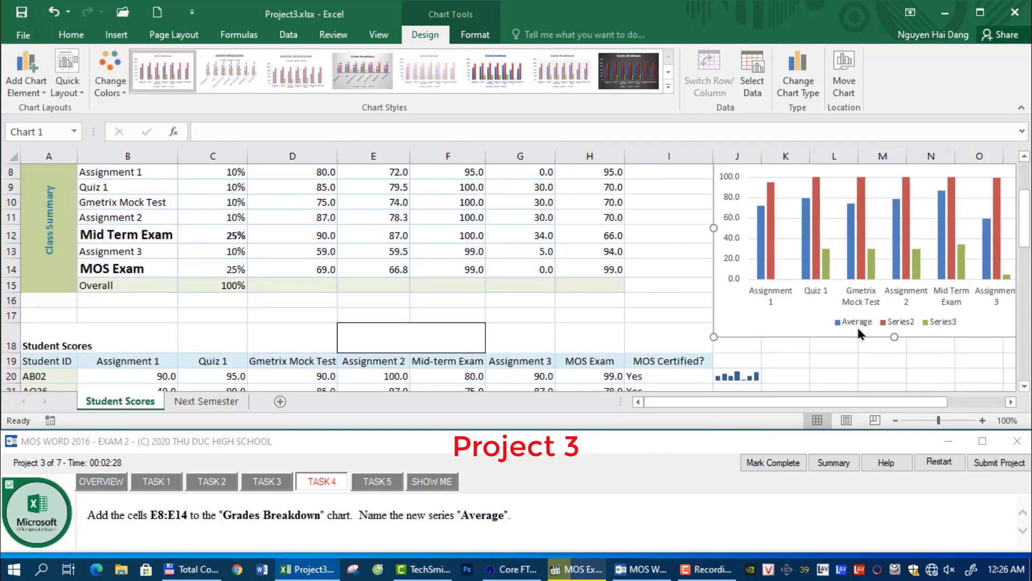
Step: Show the Task 5 instructions and display the formulas on the Student Scores worksheet
left_click(375, 483)
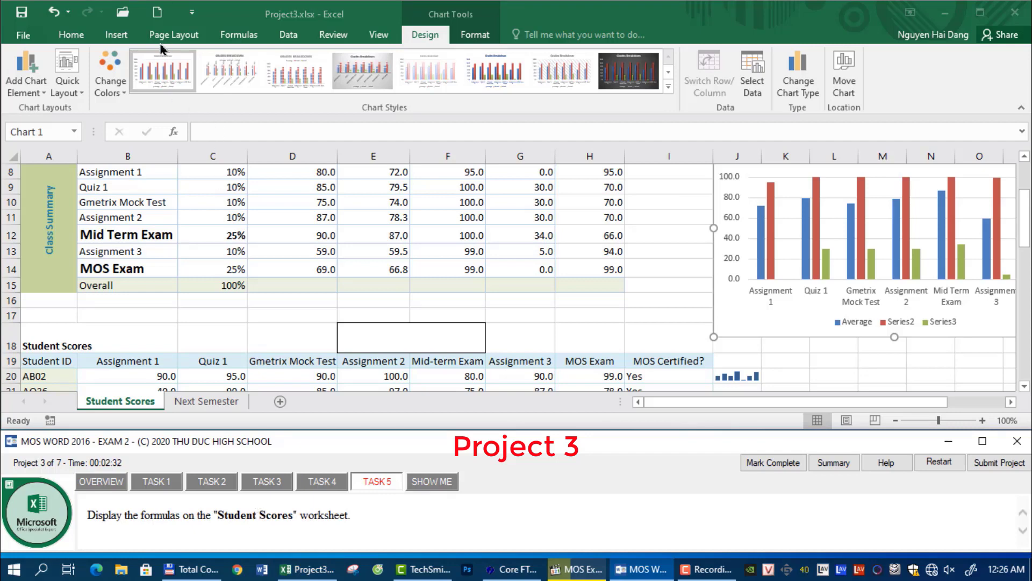
left_click(253, 38)
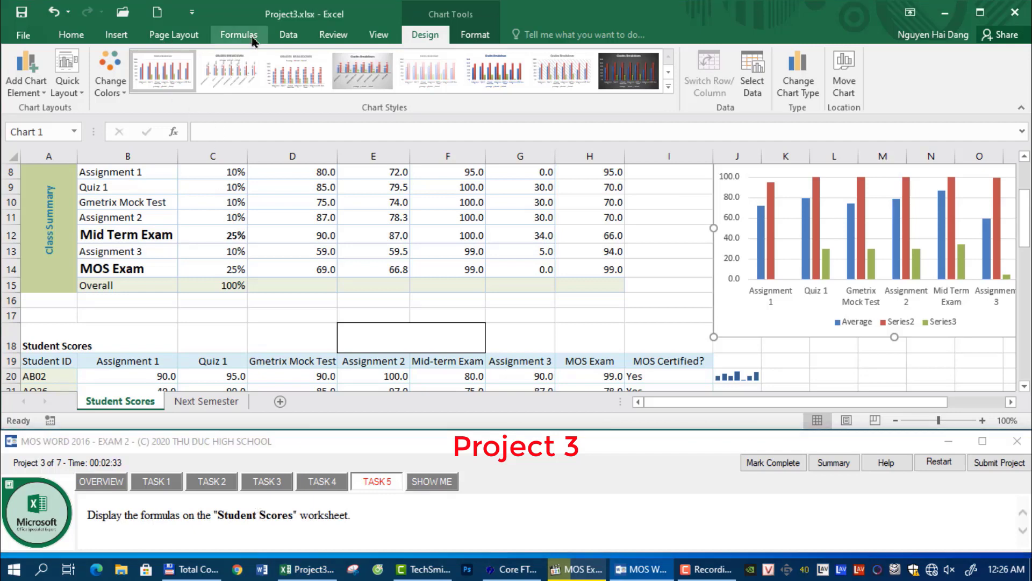
left_click(606, 270)
left_click(697, 54)
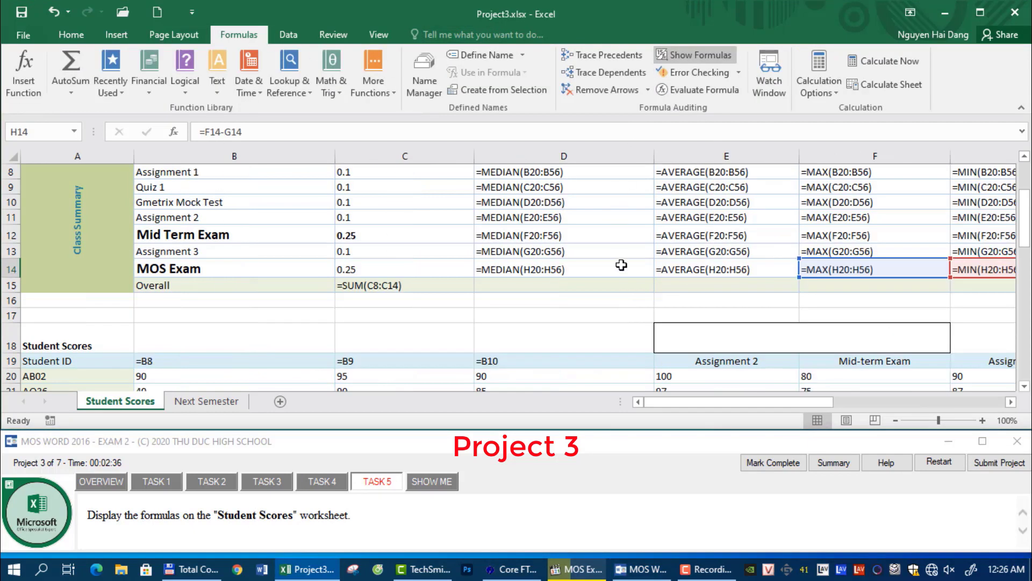
scroll(621, 265, "up", 3)
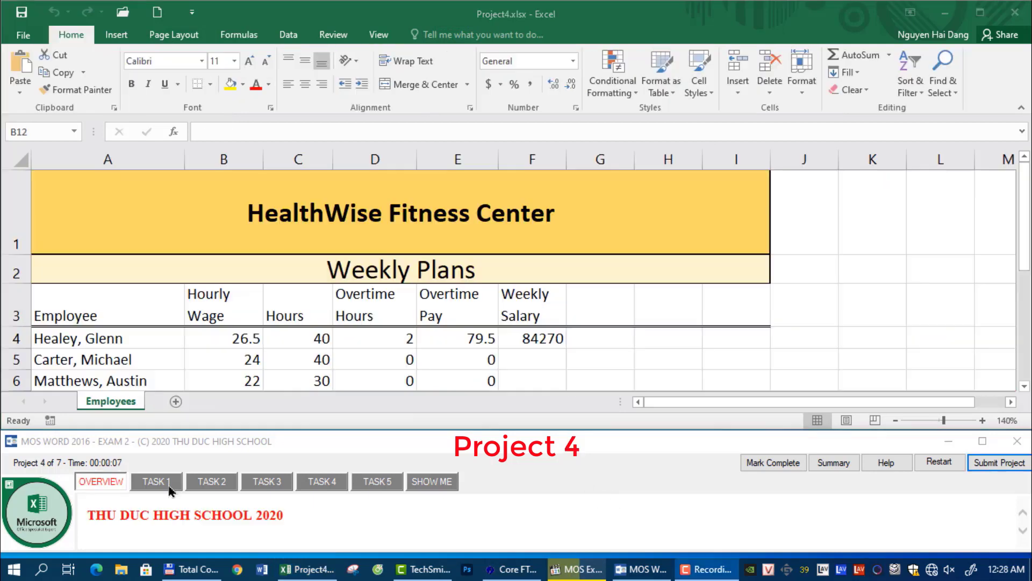
Step: Show the Task 1 instructions of Project 4 and set the workbook's Title property to "Fitness"
left_click(170, 490)
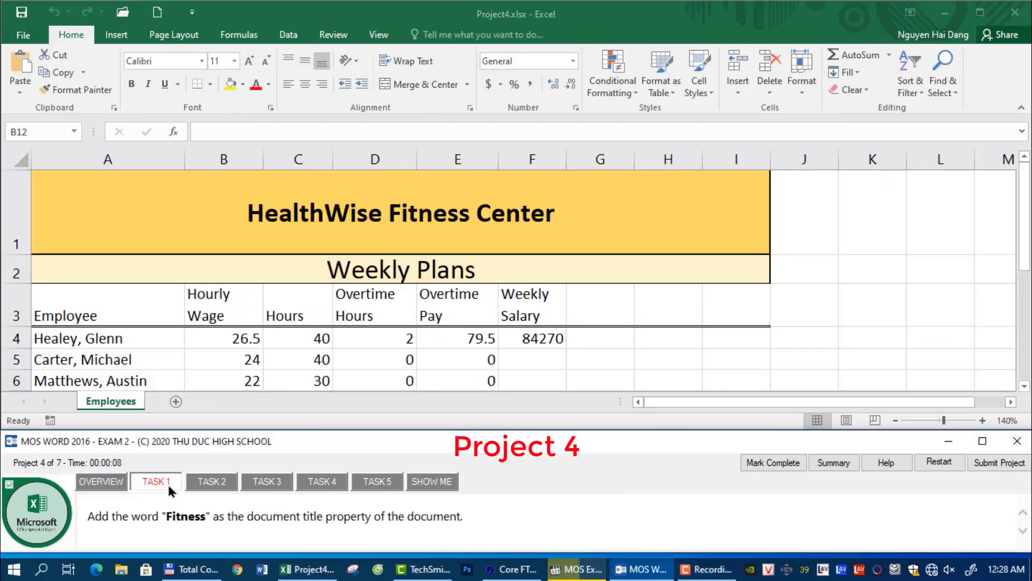
double_click(186, 516)
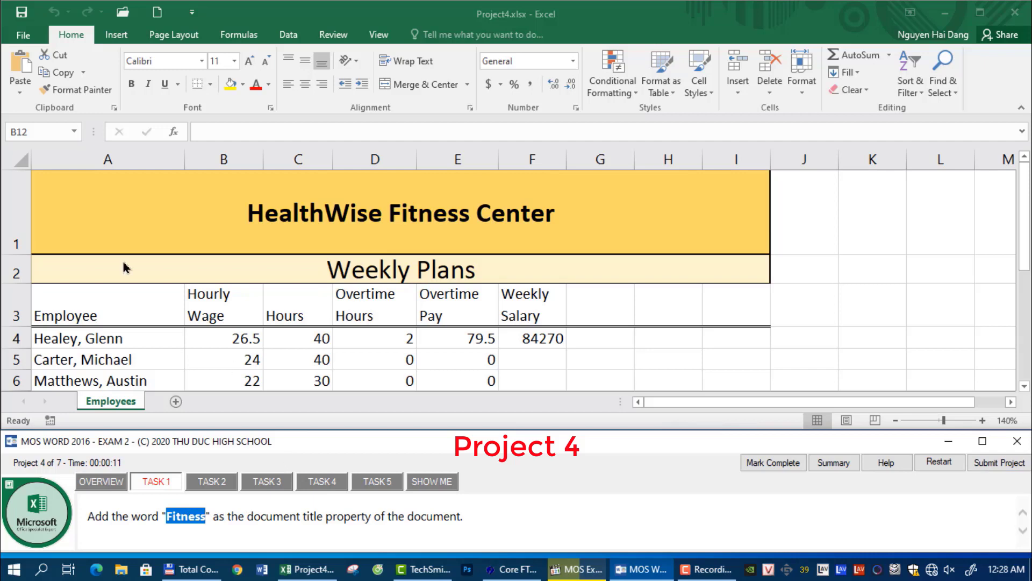
left_click(24, 34)
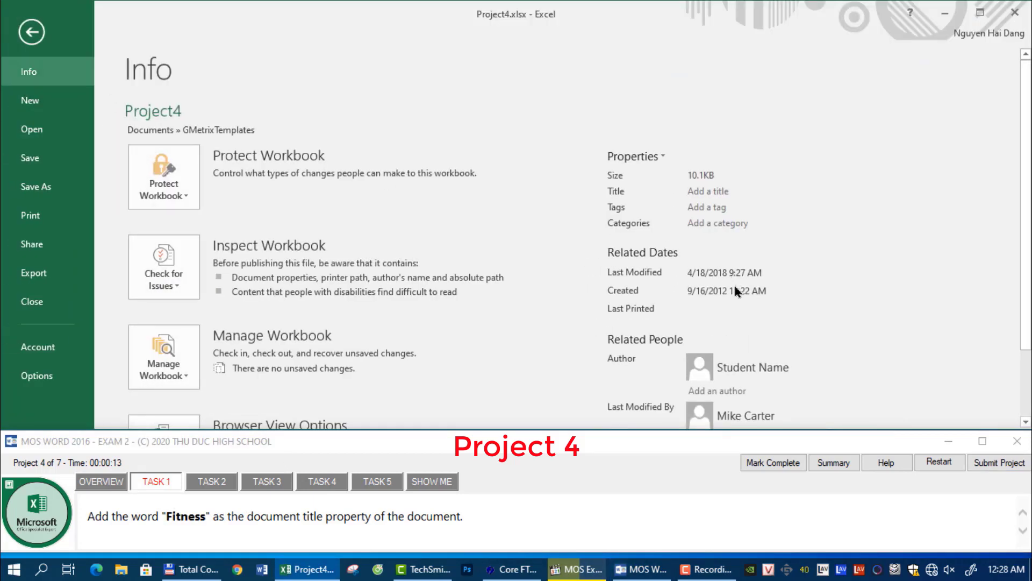
scroll(726, 364, "down", 3)
left_click(629, 407)
scroll(622, 237, "up", 3)
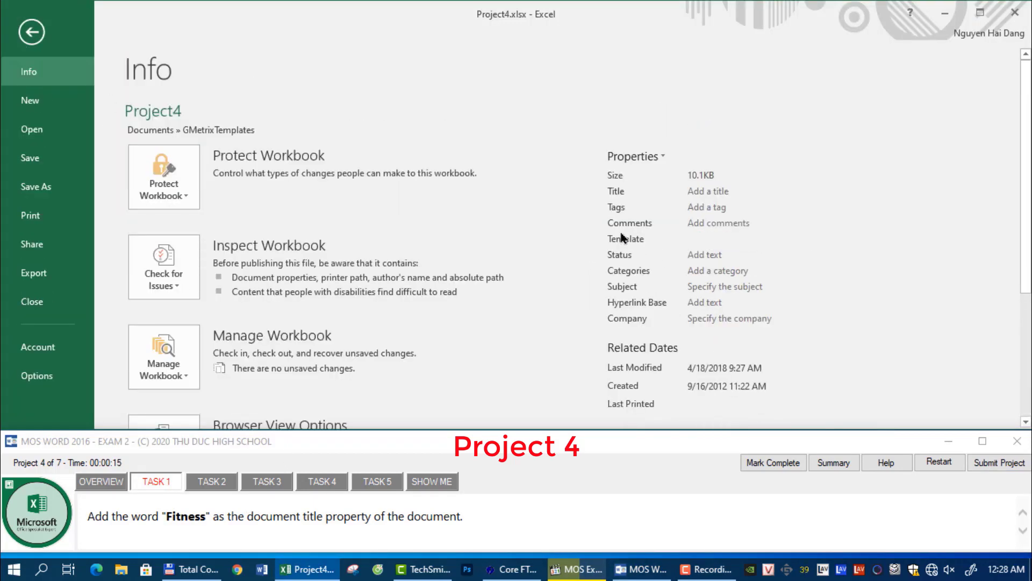
left_click(702, 193)
key("ctrl+v")
left_click(883, 208)
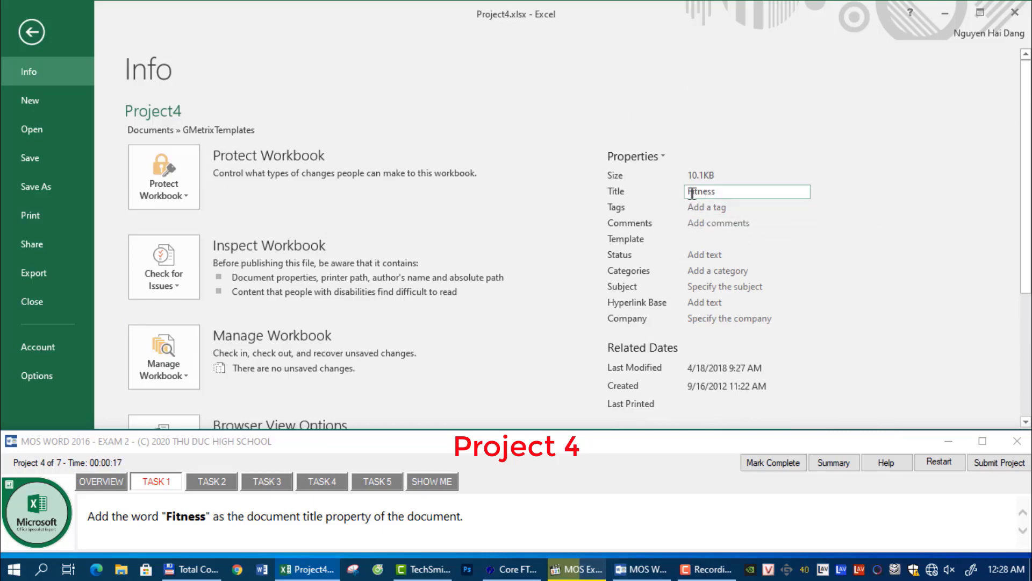
left_click(30, 34)
Step: Show the Task 2 instructions and fill the Weekly Salary formula from cell F4 down through F5:F10
left_click(211, 481)
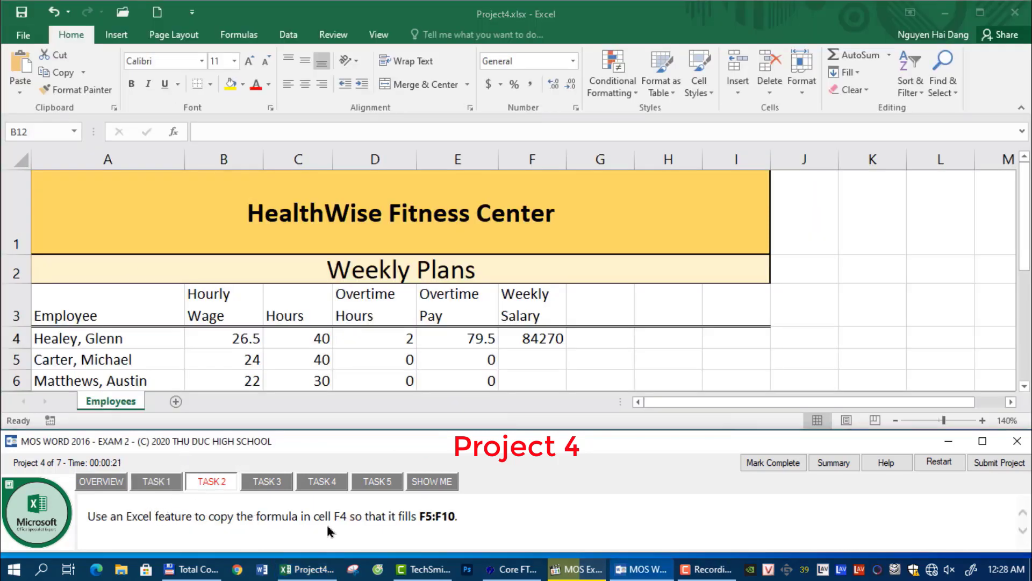
left_click(533, 339)
scroll(588, 341, "down", 2)
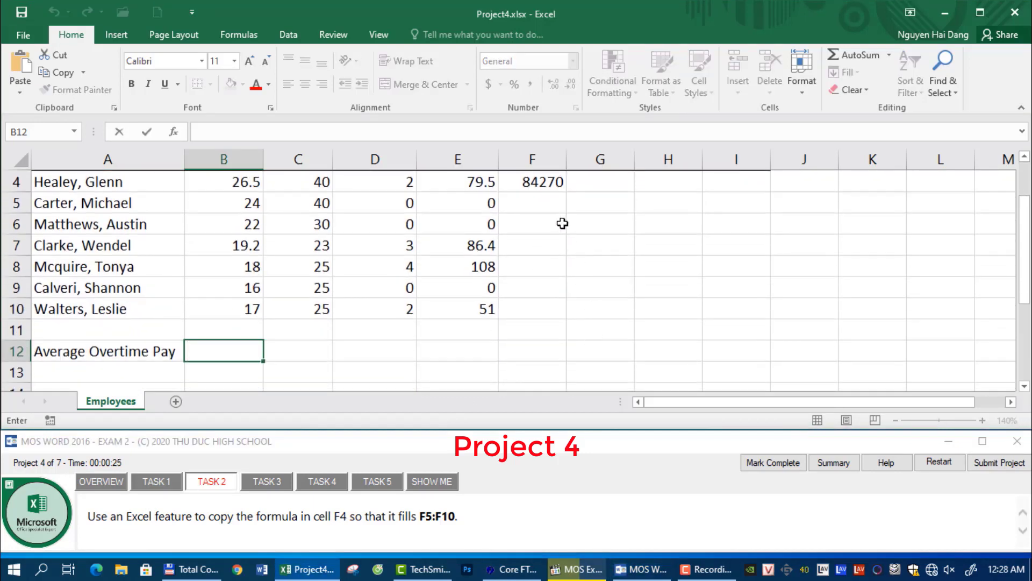
scroll(558, 269, "up", 1)
scroll(551, 288, "down", 1)
left_click(544, 188)
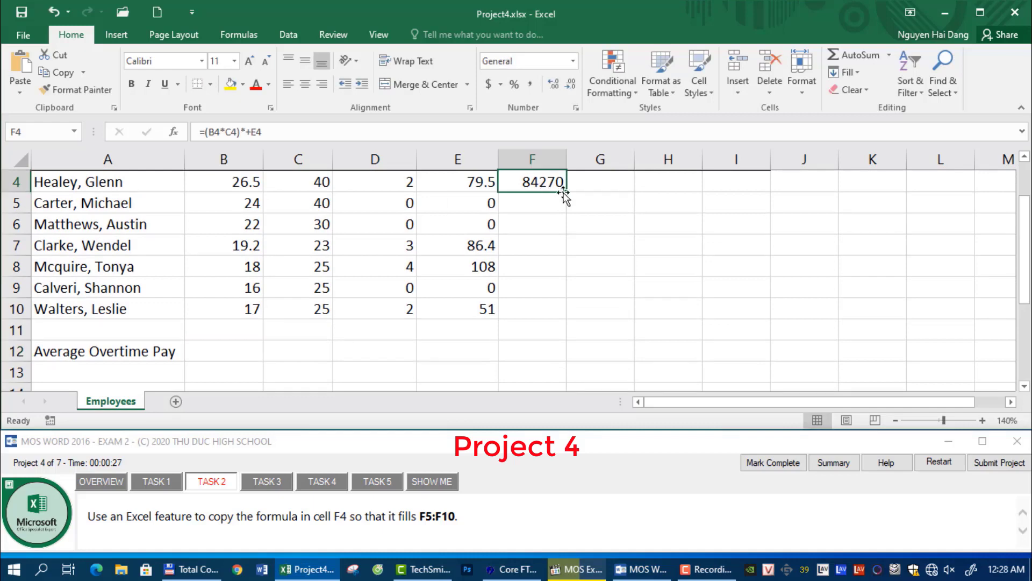
left_click_drag(566, 194, 568, 322)
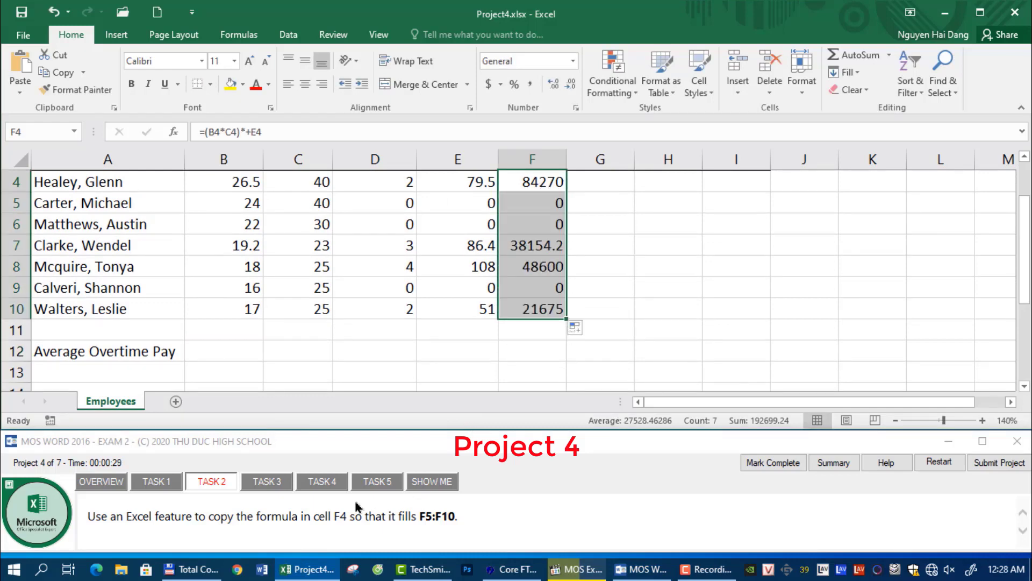
Step: Show the Task 3 instructions and start an AVERAGEIF function in cell B12 with range E4:E10 and criteria >0
left_click(281, 484)
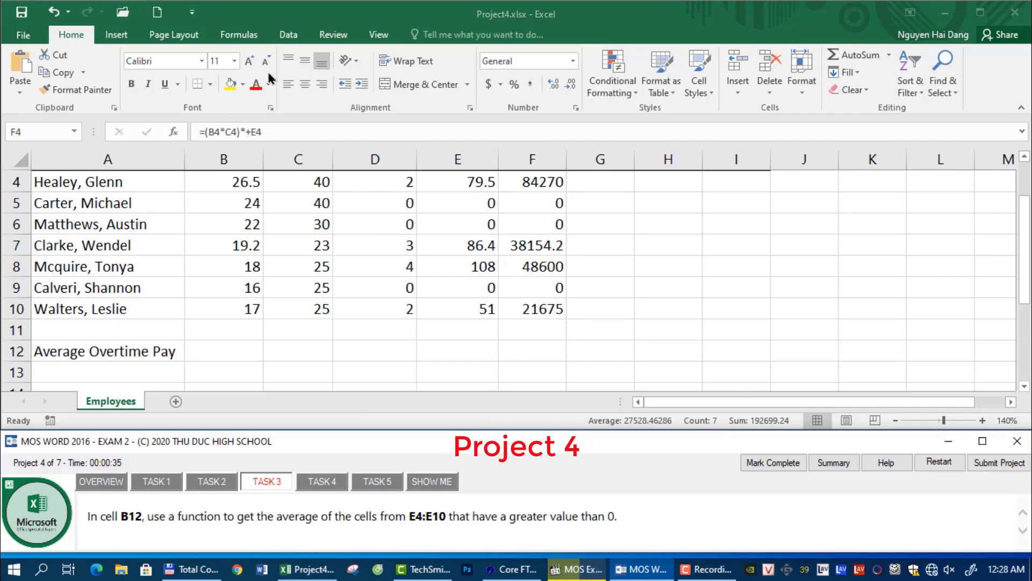
left_click(228, 350)
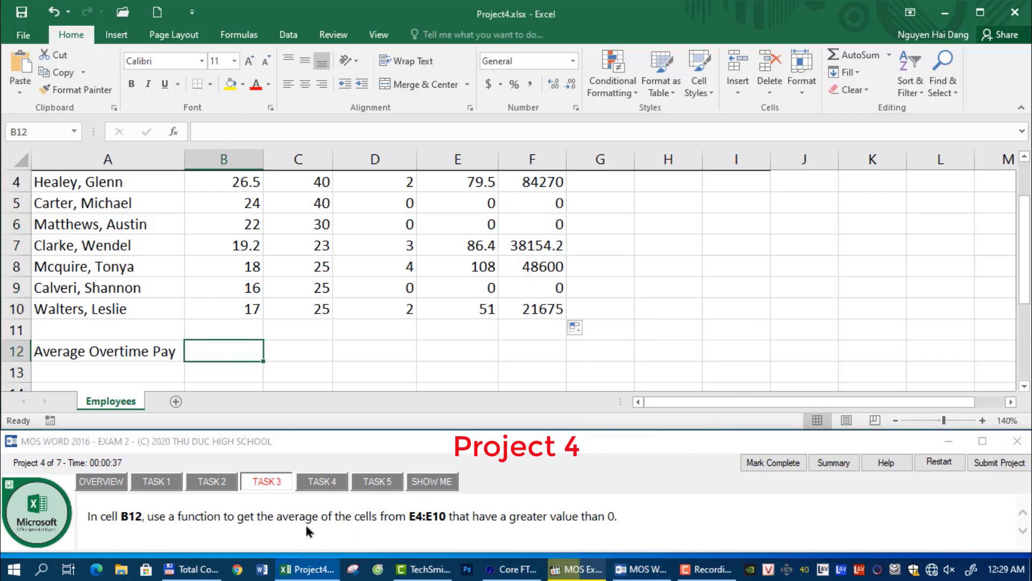
left_click(173, 132)
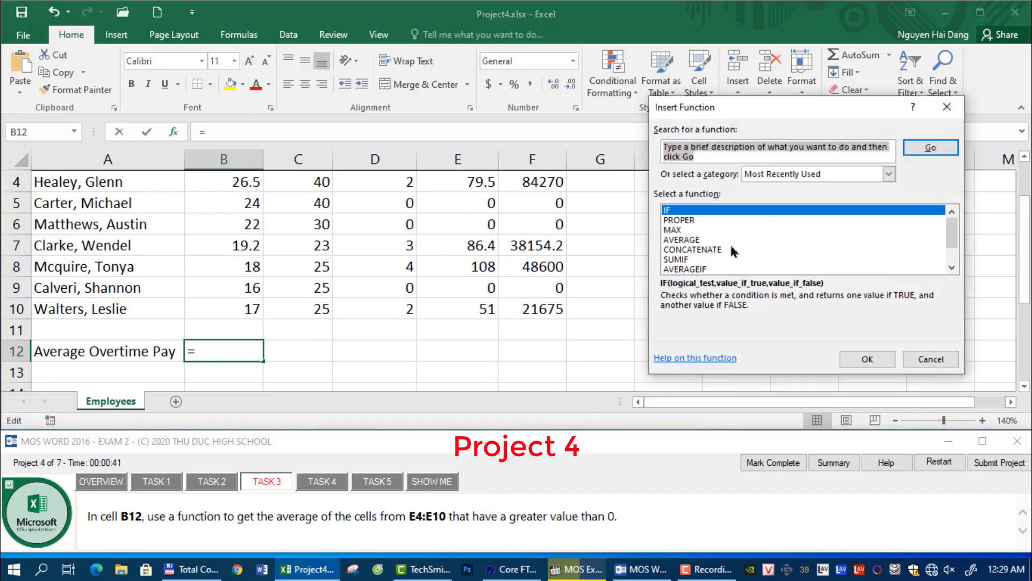
double_click(714, 266)
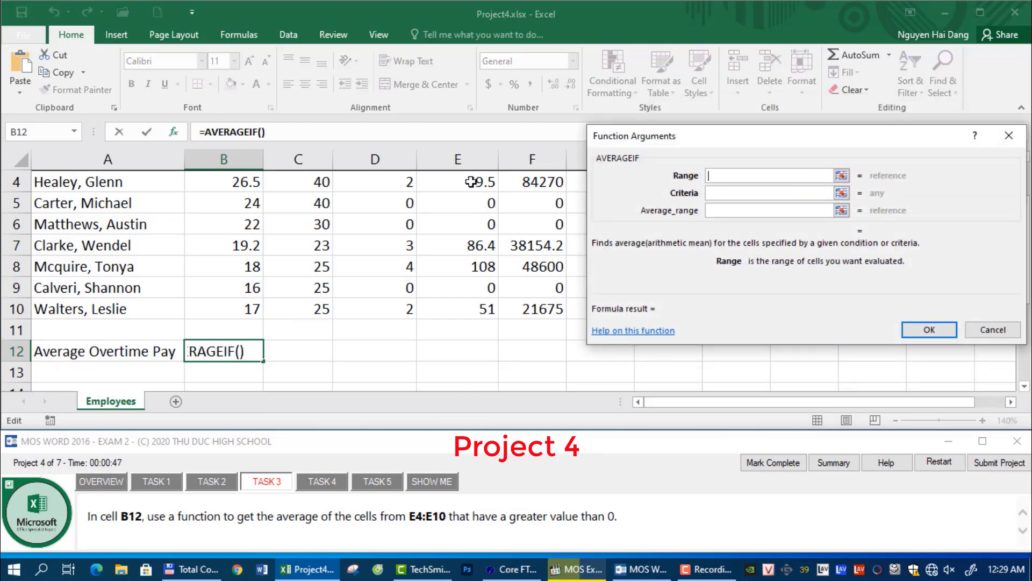
left_click_drag(471, 182, 464, 309)
left_click(717, 196)
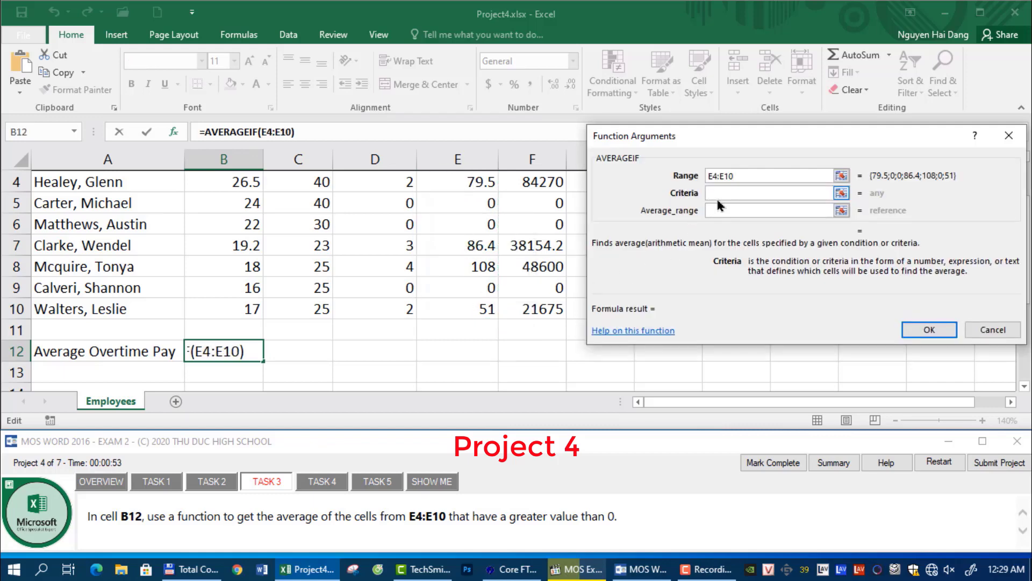
type(">0")
Step: Set the AVERAGEIF function's average range to E4:E10 and enter the formula in cell B12
left_click(738, 211)
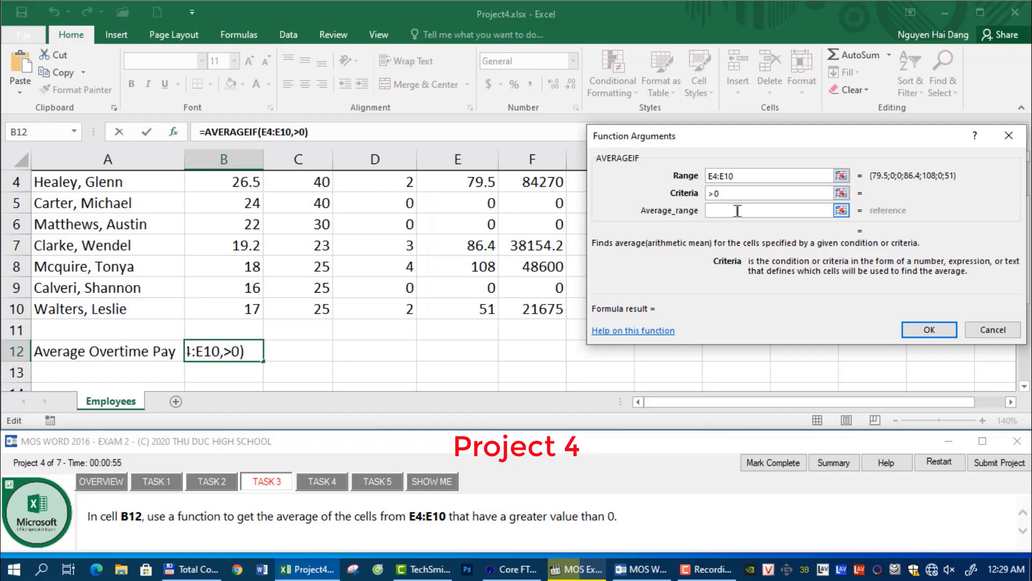
scroll(494, 256, "up", 1)
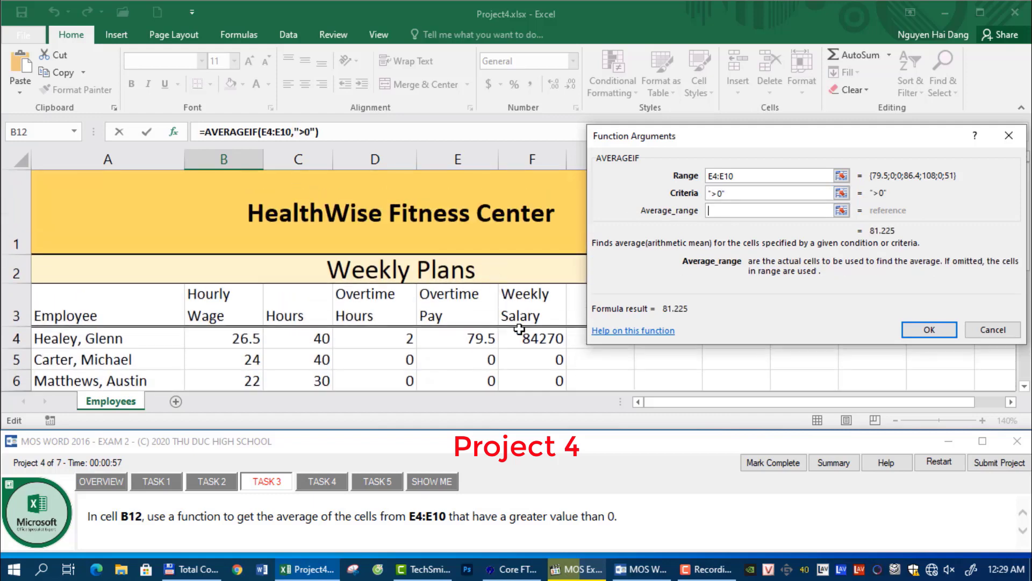
scroll(516, 322, "down", 1)
scroll(514, 319, "up", 1)
scroll(538, 344, "down", 1)
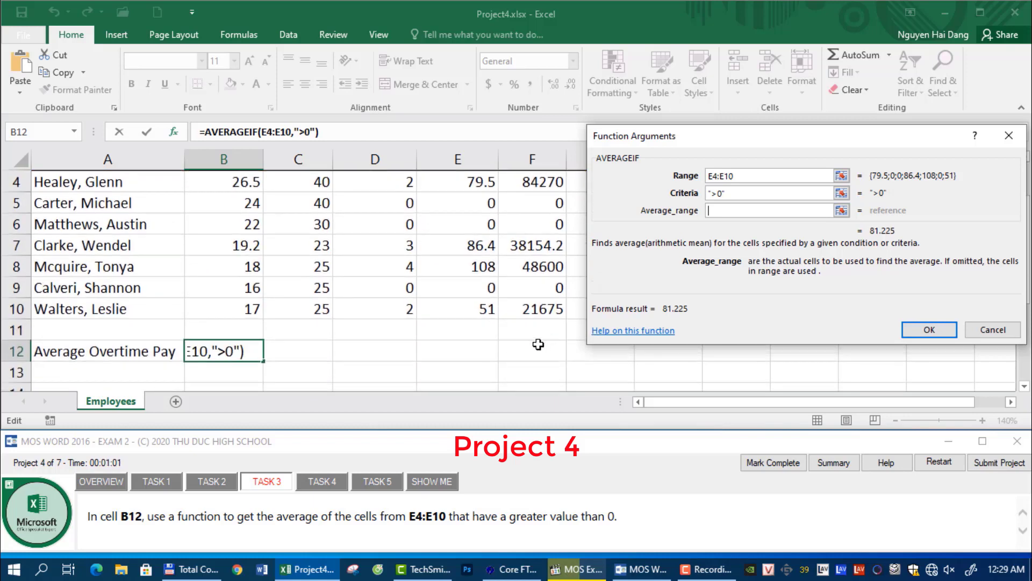
scroll(539, 346, "up", 1)
left_click(476, 339)
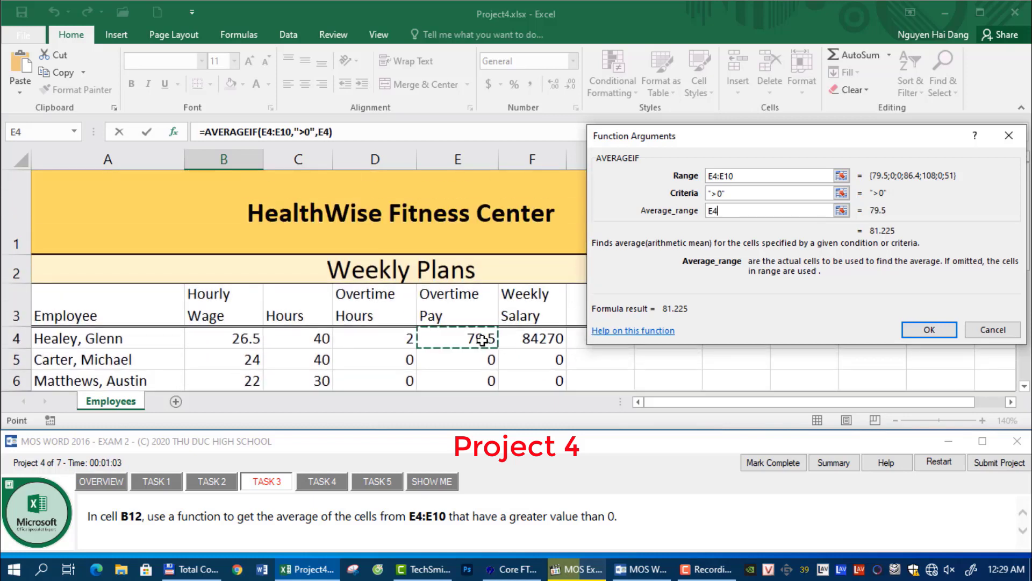
scroll(485, 363, "down", 1)
left_click_drag(473, 183, 472, 310)
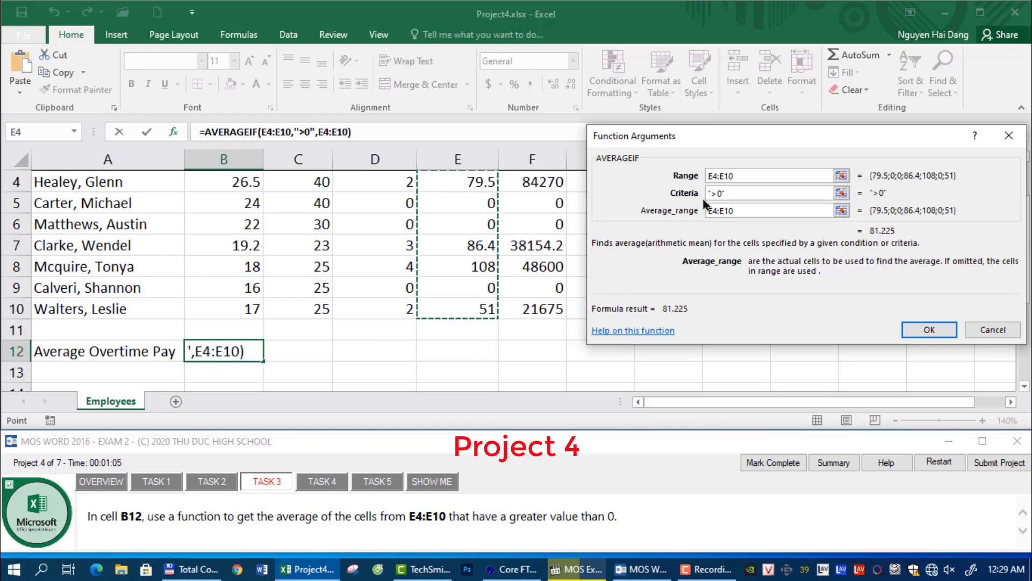
left_click(909, 326)
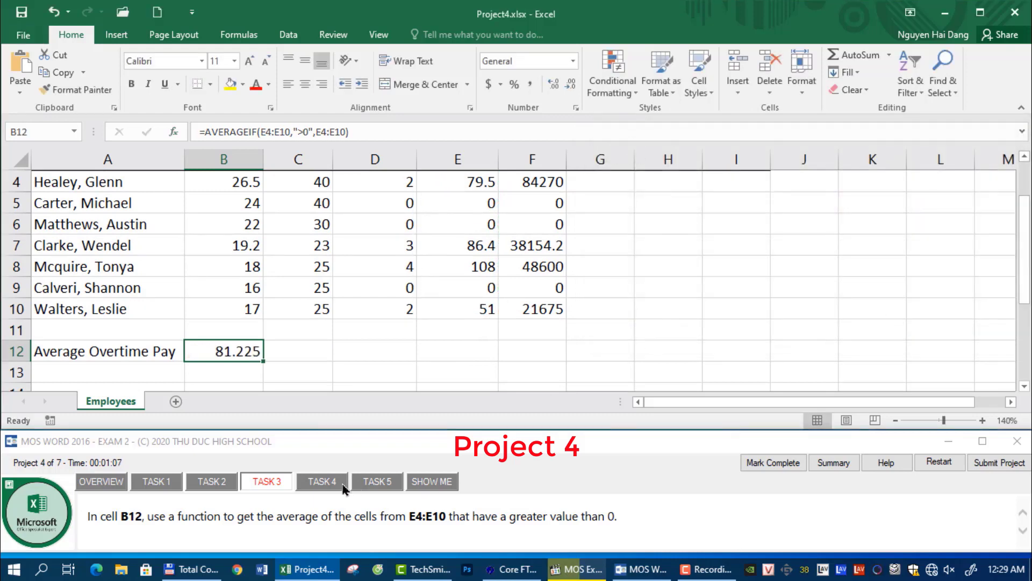
Step: Show the Task 4 instructions, then copy the Employees worksheet and place the copy directly after the original
left_click(343, 486)
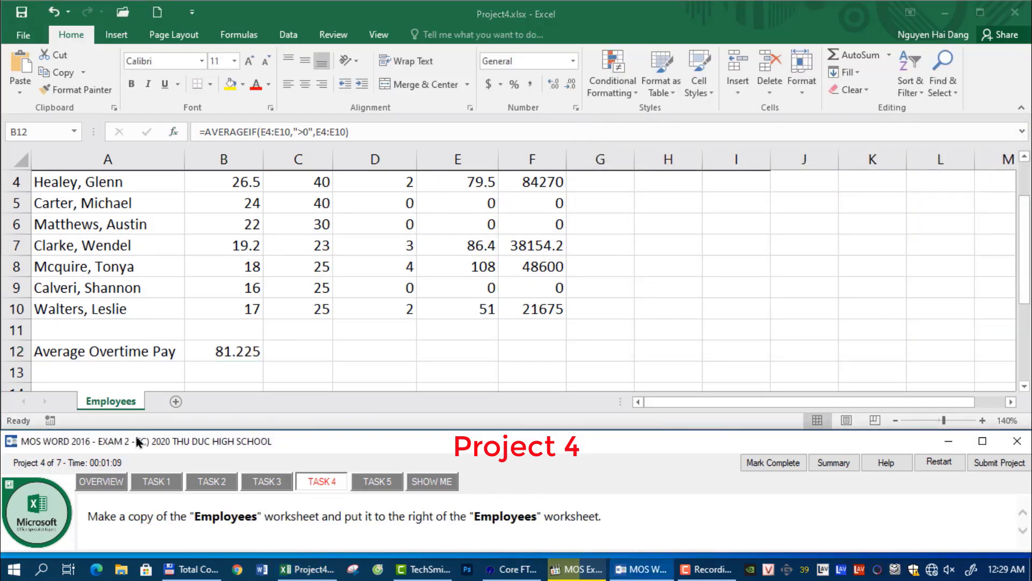
left_click(128, 405)
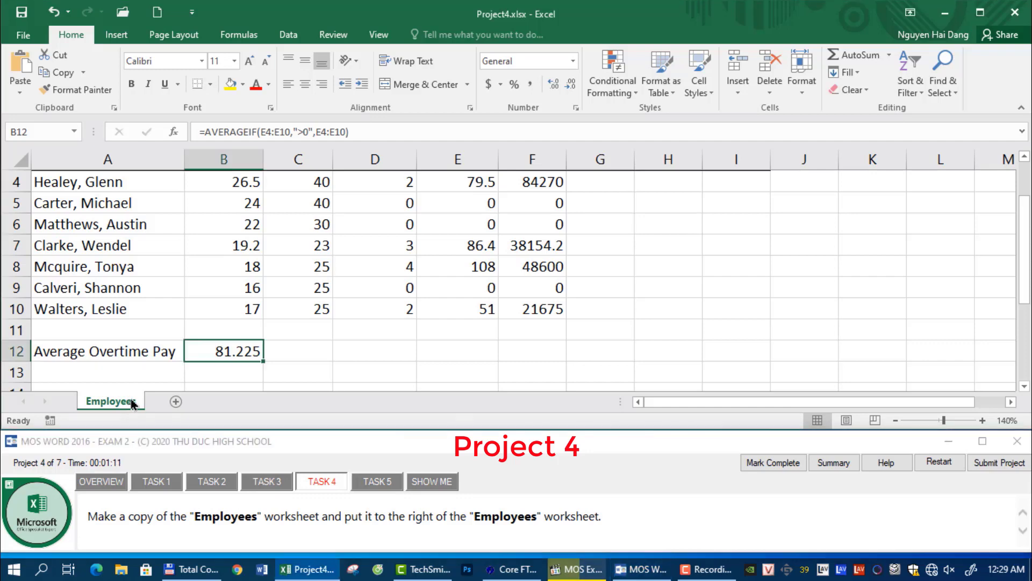
right_click(132, 404)
left_click(177, 275)
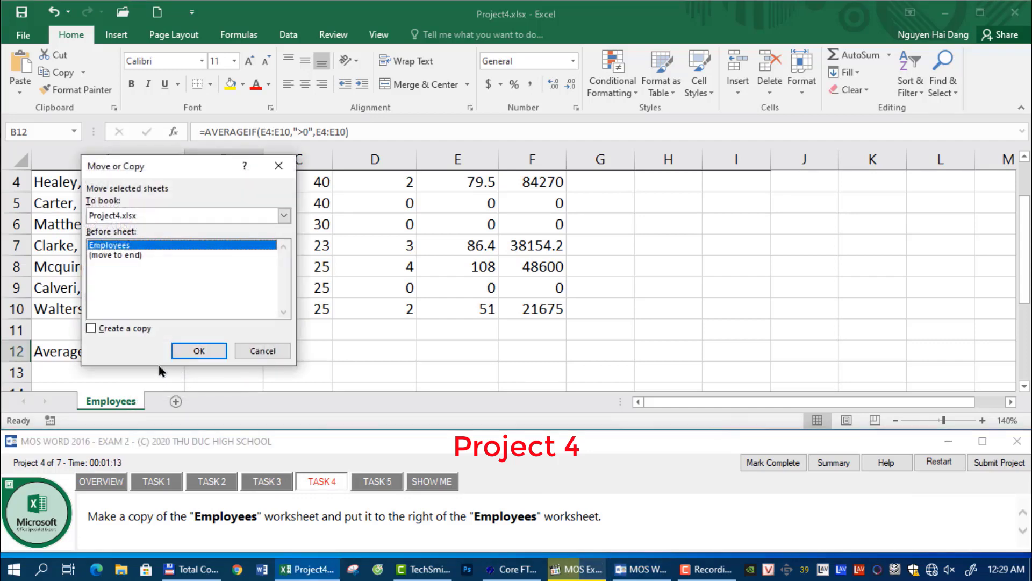
left_click(91, 328)
left_click(200, 351)
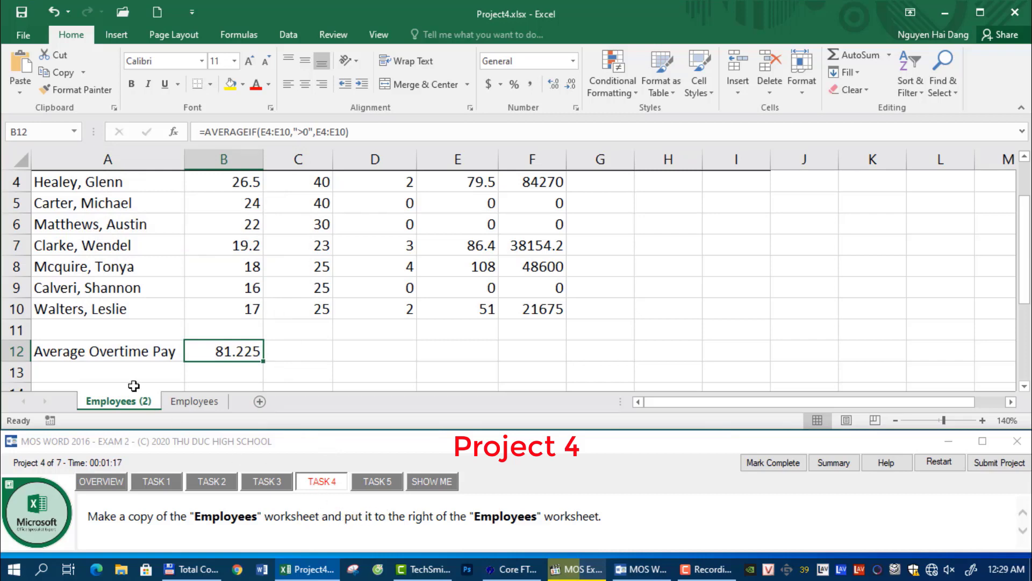
left_click_drag(135, 404, 236, 402)
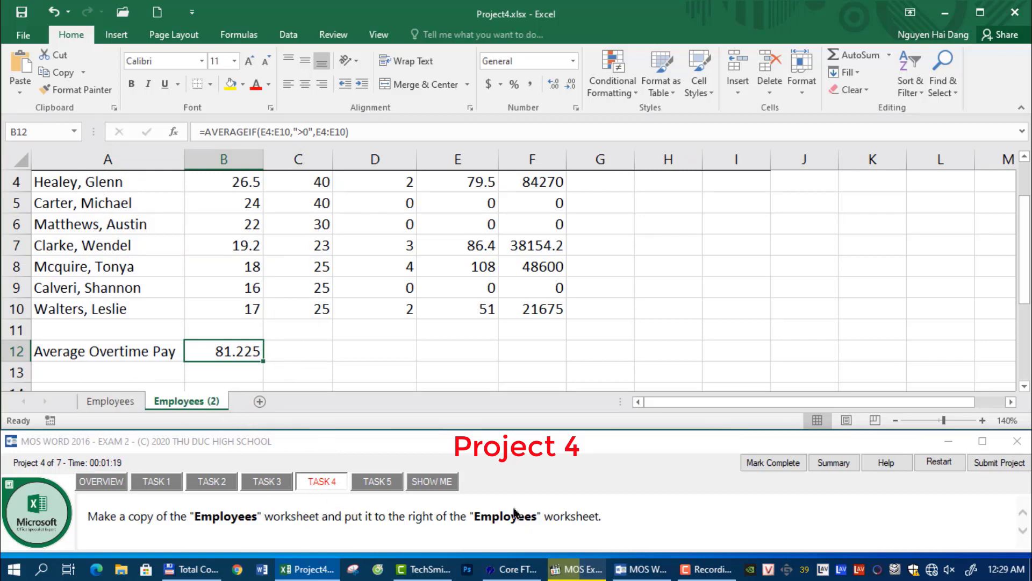
Step: Show the Task 5 instructions and insert fitness.jpg from Documents > GMetrixTemplates at cell J1, beside the Fitness Center title on the Employees worksheet
left_click(377, 481)
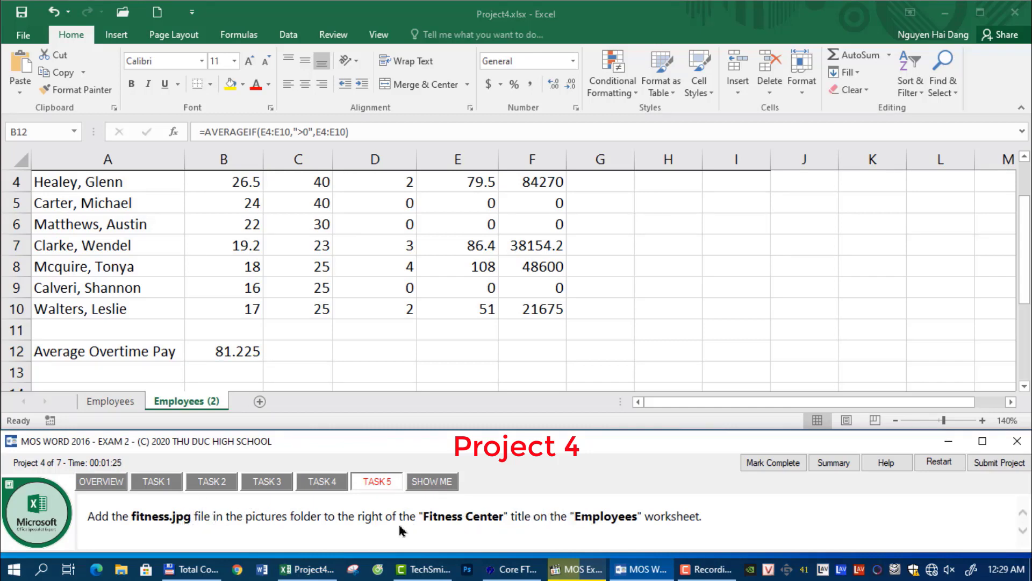
left_click(124, 407)
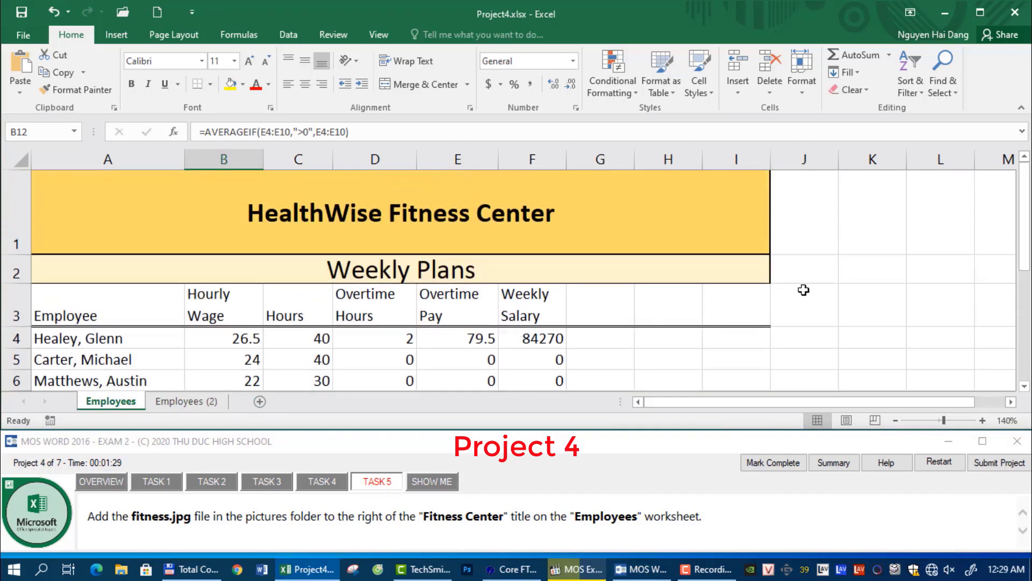
left_click(801, 277)
scroll(788, 313, "down", 4, "ctrl")
scroll(784, 312, "down", 1, "ctrl")
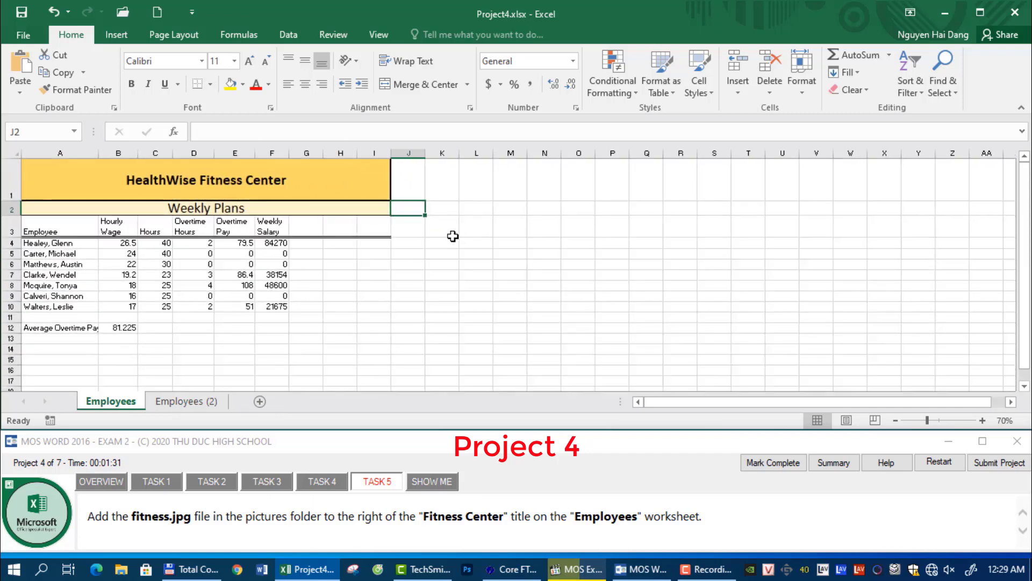
left_click(406, 188)
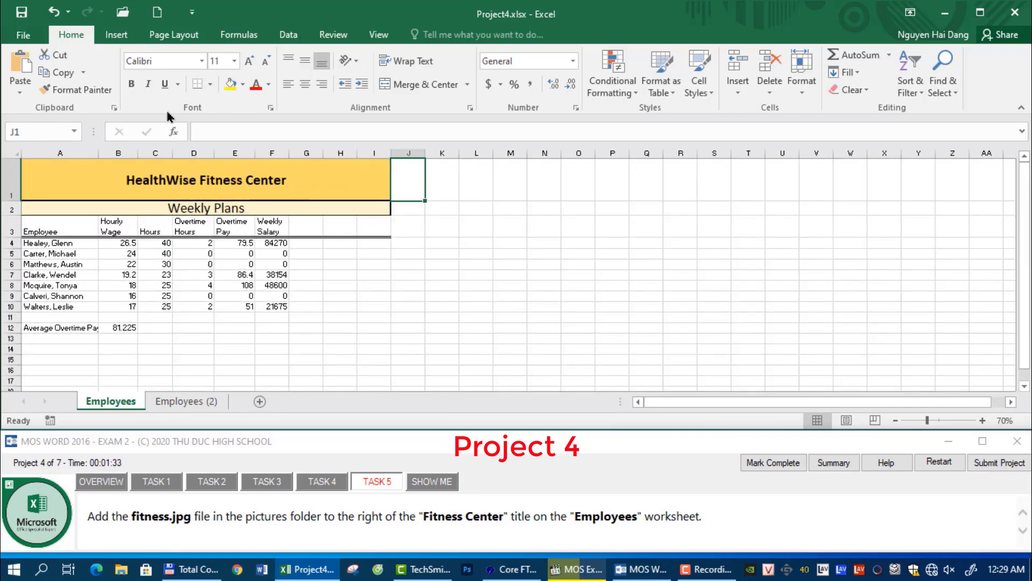
left_click(117, 35)
left_click(170, 85)
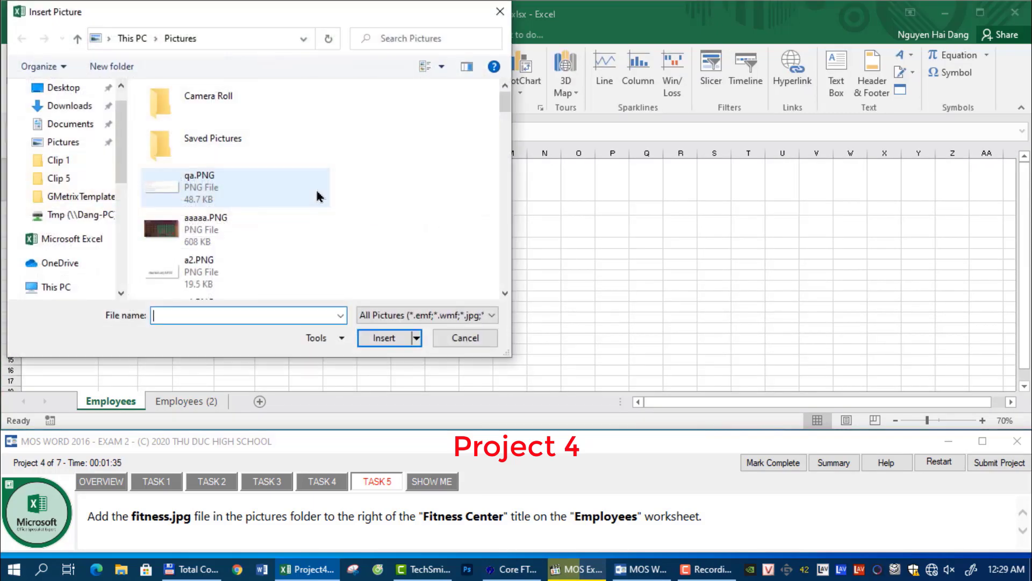
left_click(75, 233)
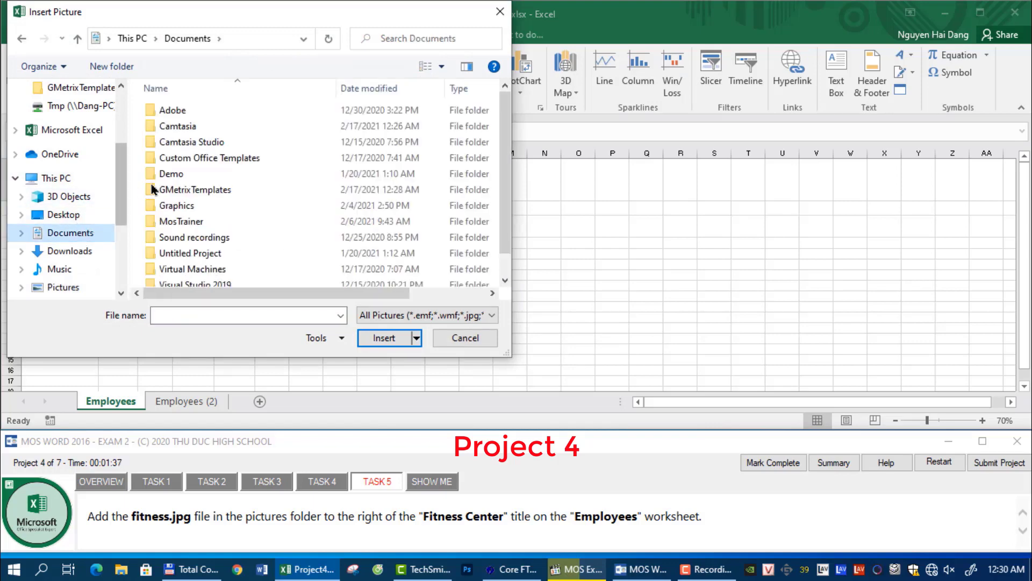
double_click(203, 189)
double_click(187, 154)
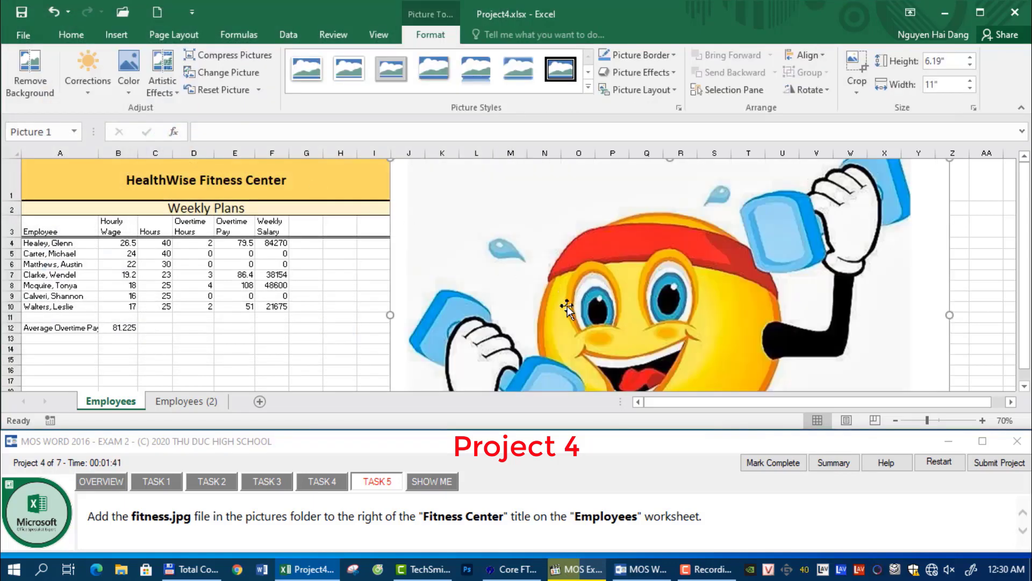
mouse_move(572, 304)
left_mouse_down()
mouse_move(592, 302)
mouse_move(566, 300)
left_mouse_up()
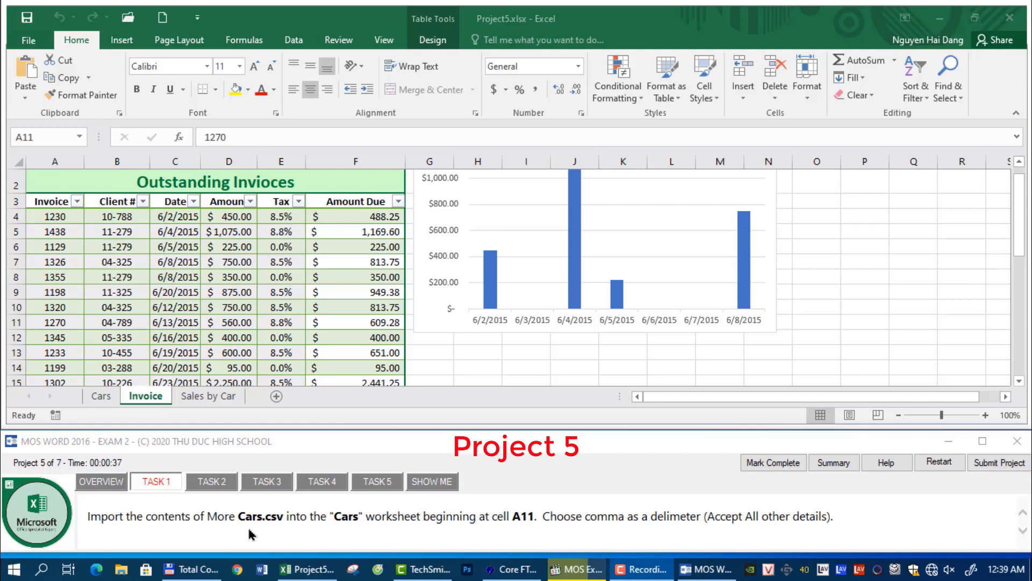
Step: Go to cell A11 on the Cars worksheet of Project 5 as the starting cell for the Task 1 import
left_click_drag(303, 520, 401, 519)
left_click(104, 398)
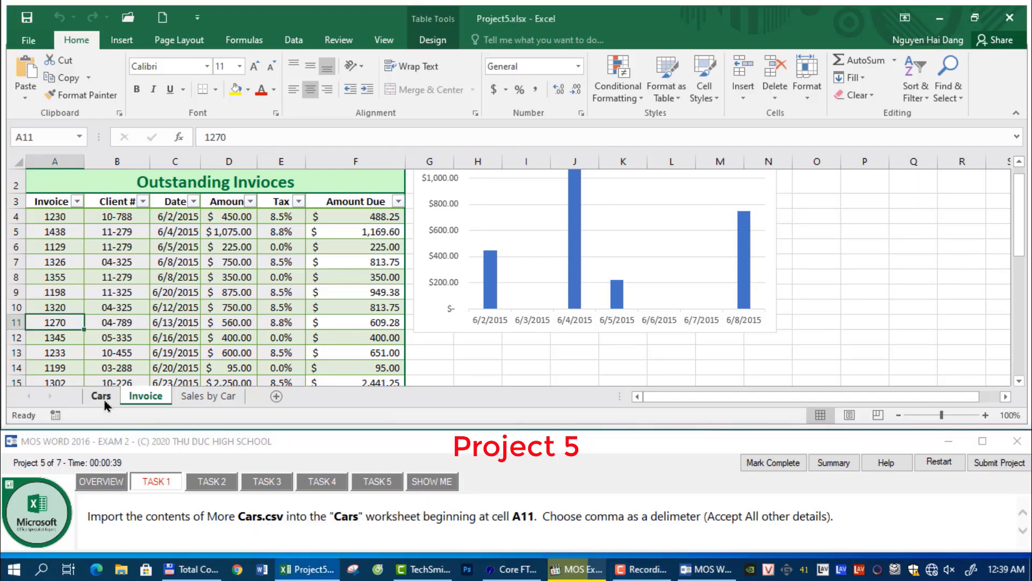
left_click(31, 139)
type("a")
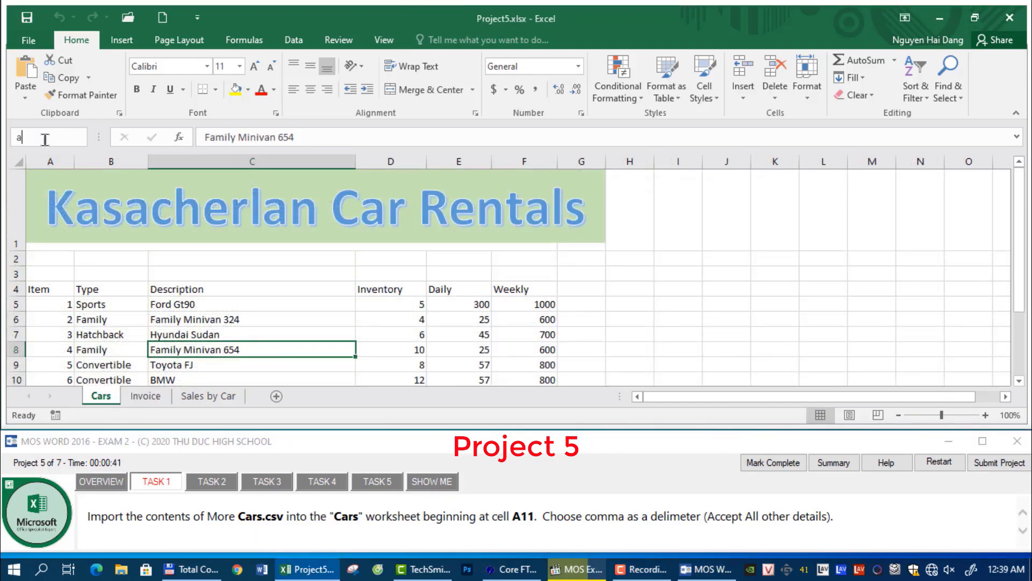
type("a11")
key("Return")
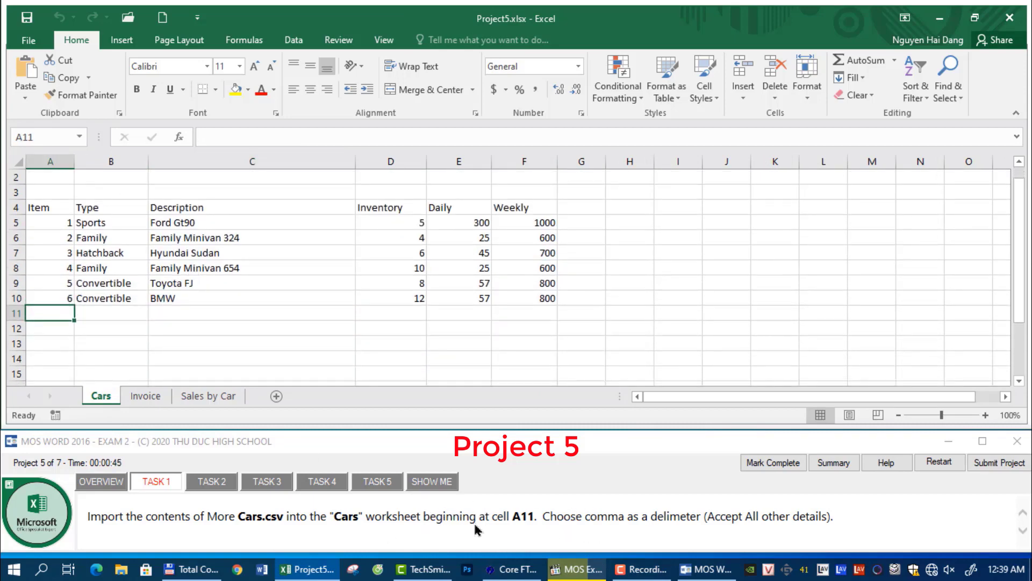
Step: Start a text import of More Cars.csv from the Documents > GMetrixTemplates folder at cell A11
left_click_drag(247, 515, 293, 515)
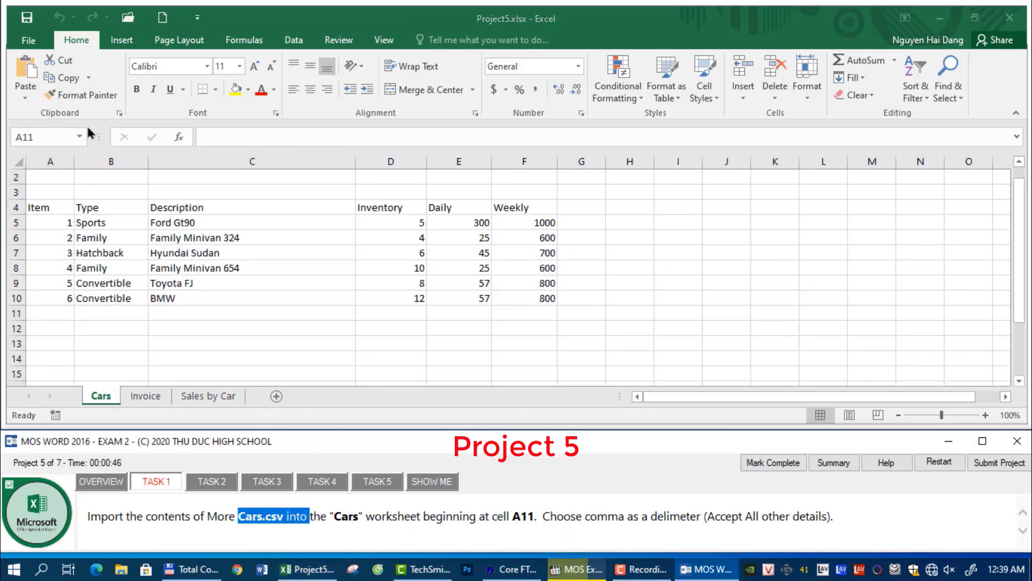
left_click(121, 44)
left_click(293, 40)
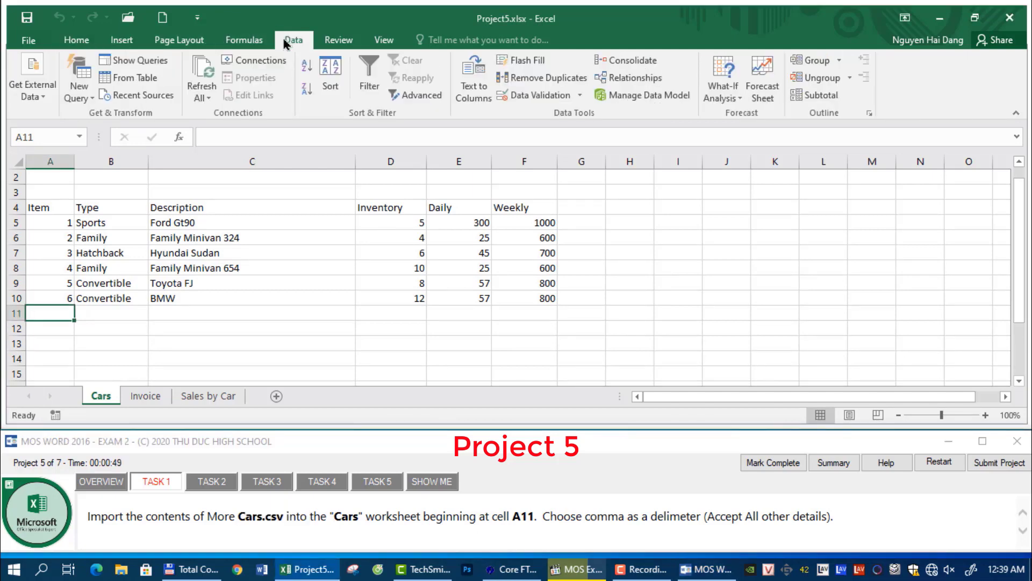
left_click(32, 78)
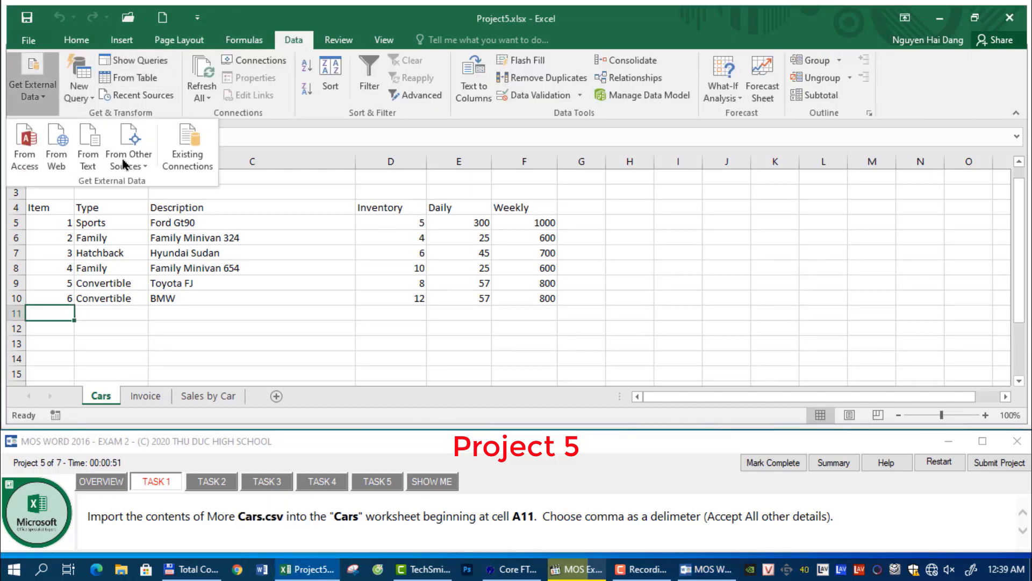
left_click(89, 148)
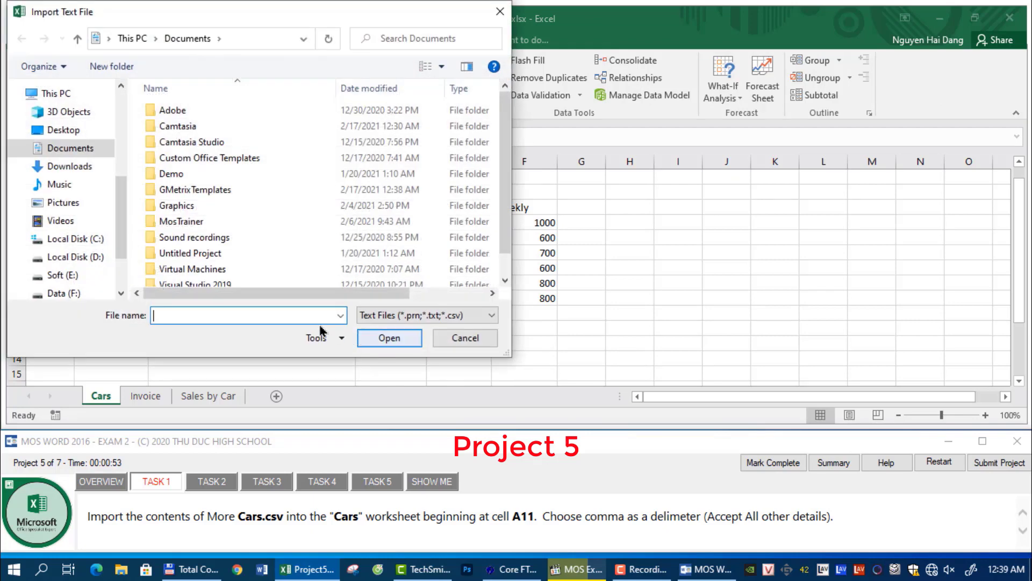
double_click(194, 189)
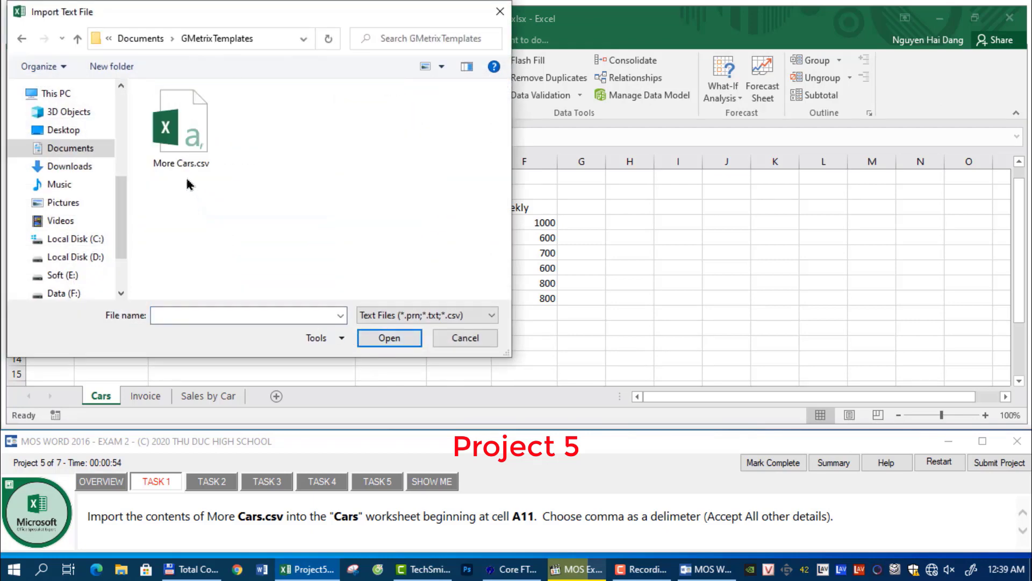
double_click(184, 140)
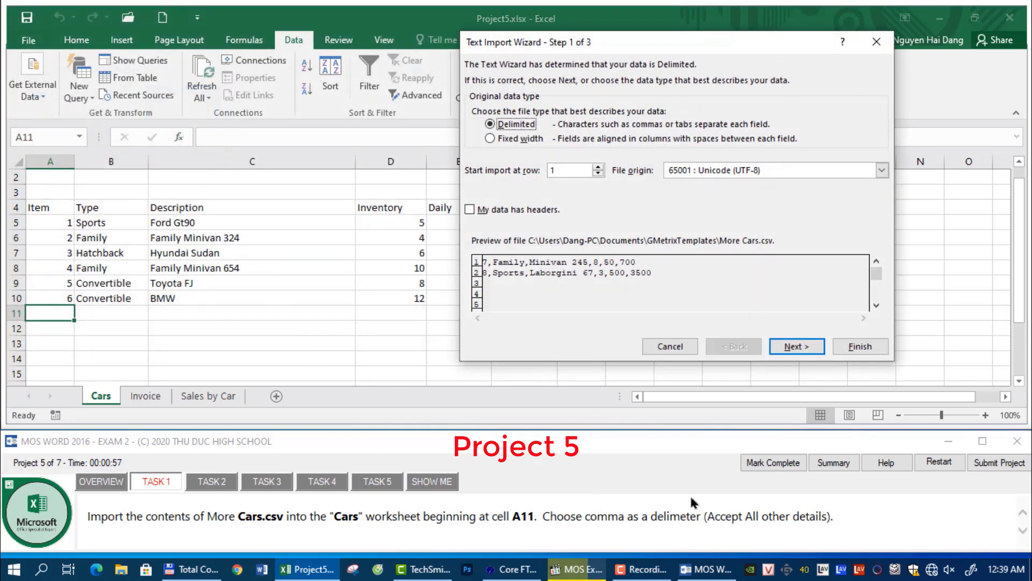
Step: Finish the More Cars.csv import with comma as a delimiter, placing the data in the existing Cars worksheet at cell A11
left_click(797, 347)
left_click(500, 136)
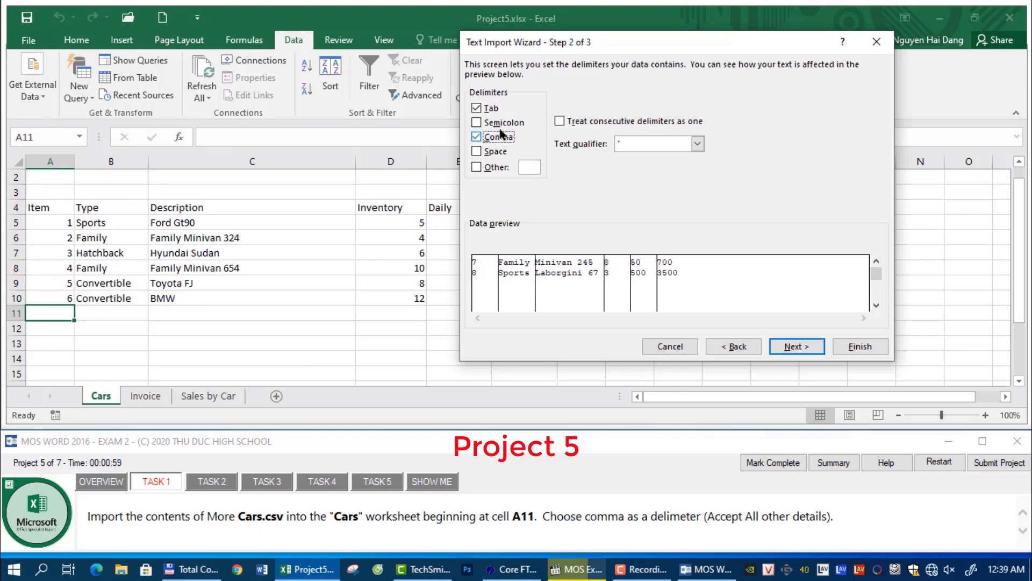
left_click(491, 109)
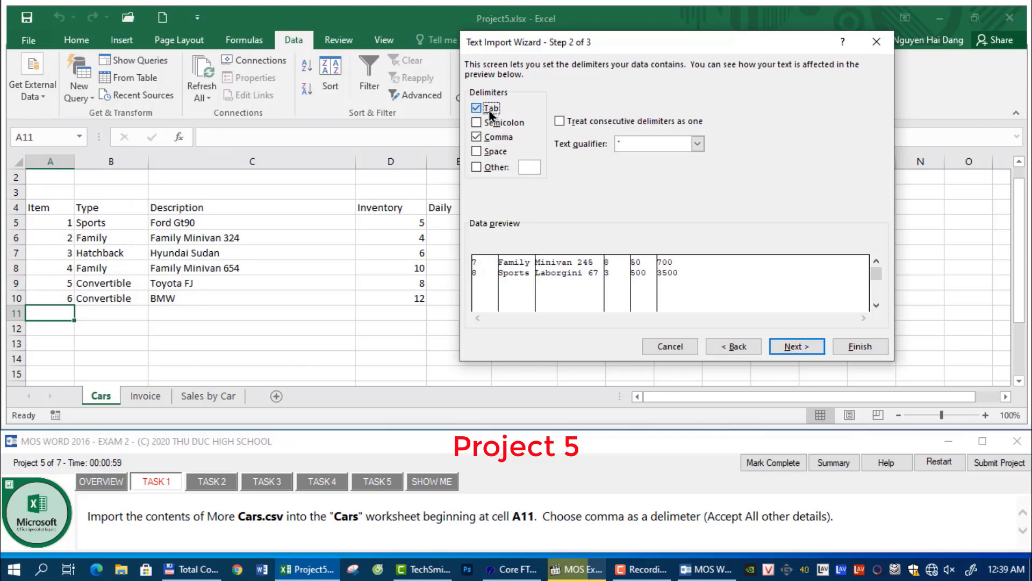
double_click(590, 512)
left_click(797, 347)
left_click(861, 346)
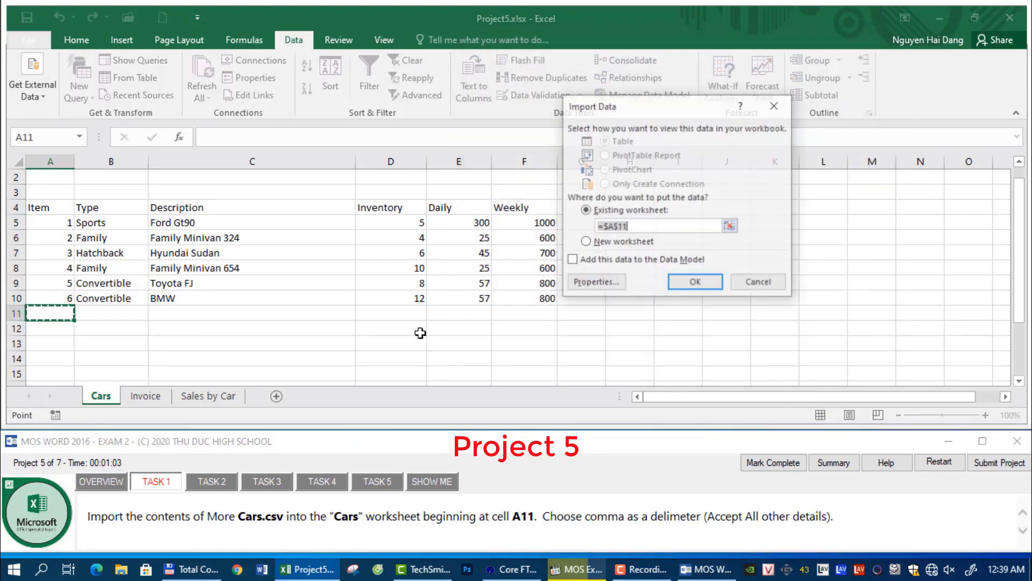
left_click(693, 282)
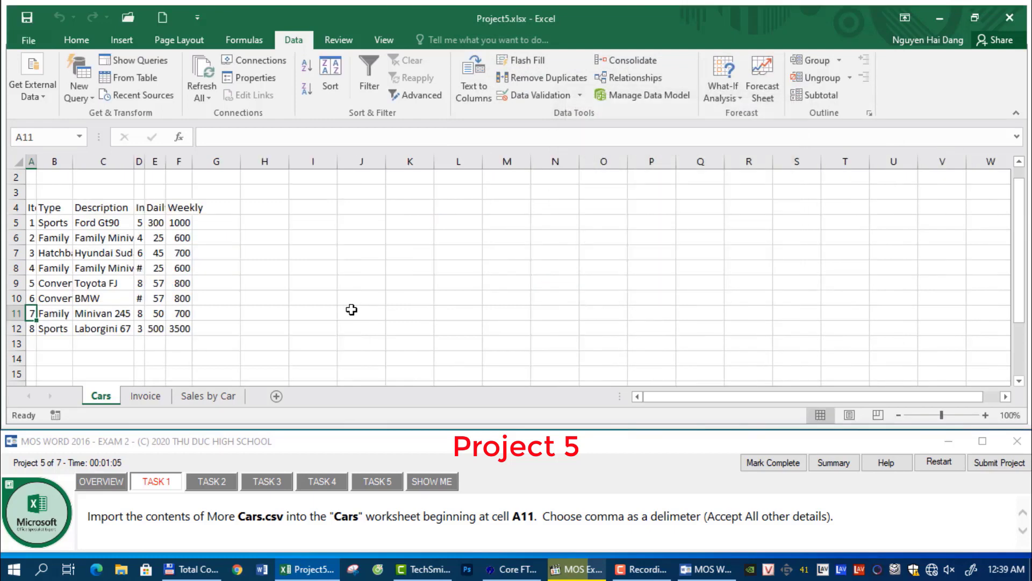
Step: Show the Task 2 instructions and add a total row to the Outstanding Invoices table on the Invoice worksheet
left_click(221, 484)
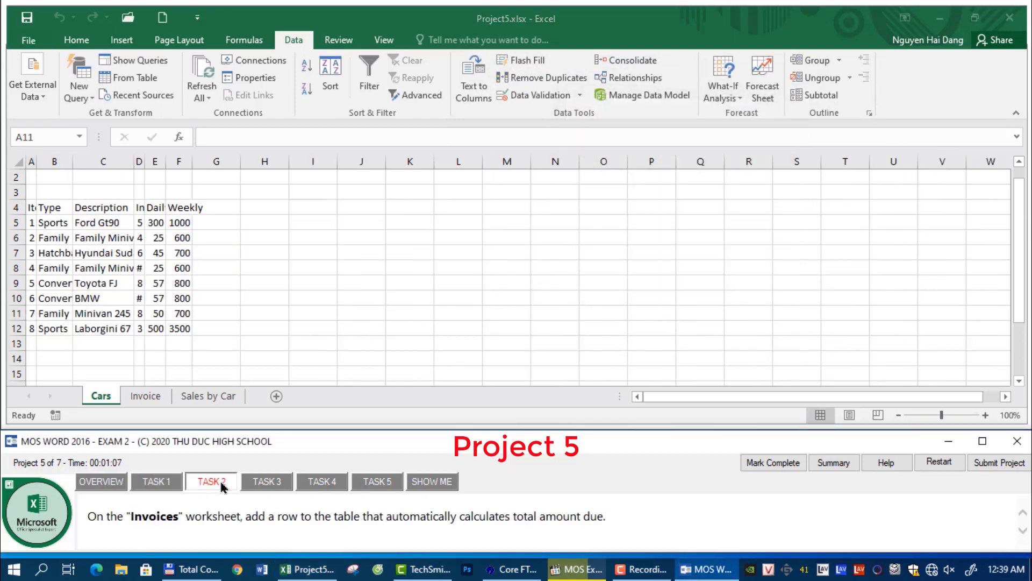
left_click(146, 396)
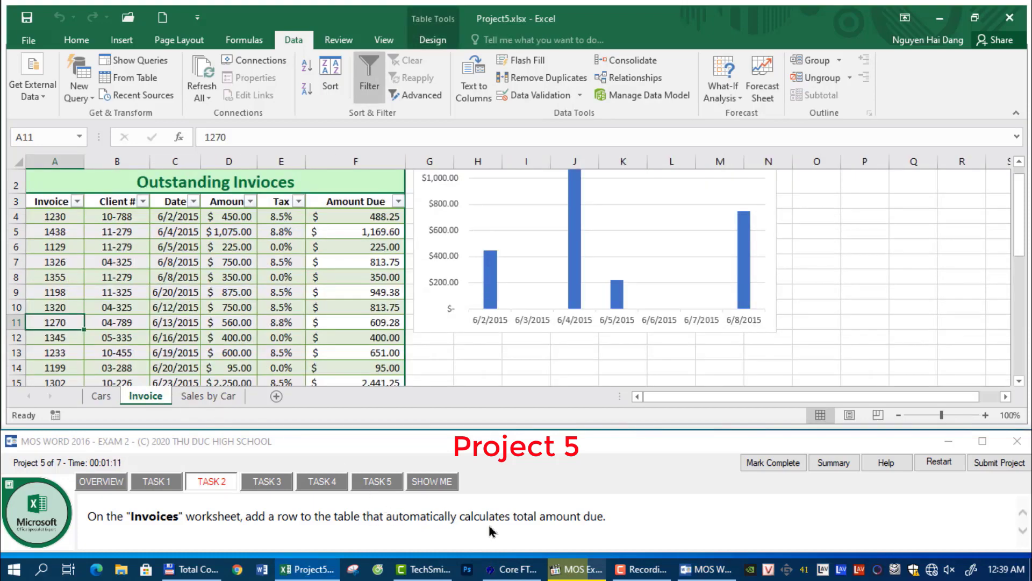
scroll(359, 366, "down", 4)
left_click(354, 204)
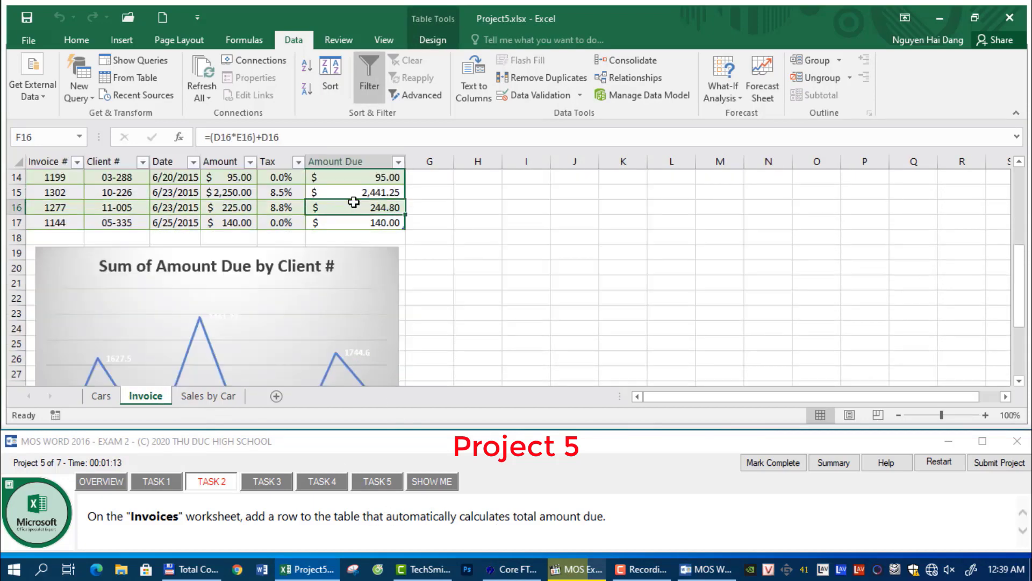
left_click_drag(394, 514, 539, 515)
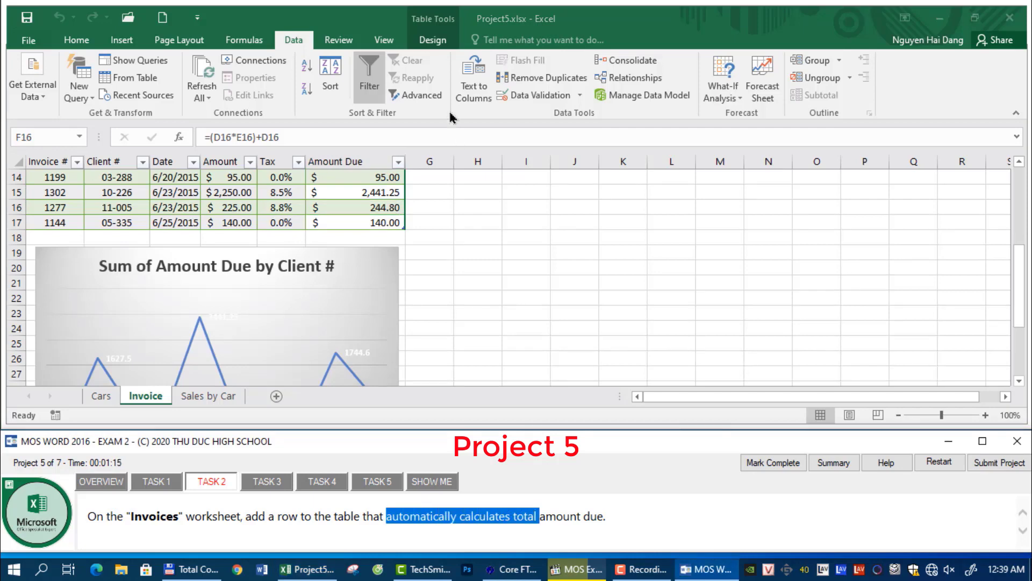
left_click(432, 40)
left_click(435, 78)
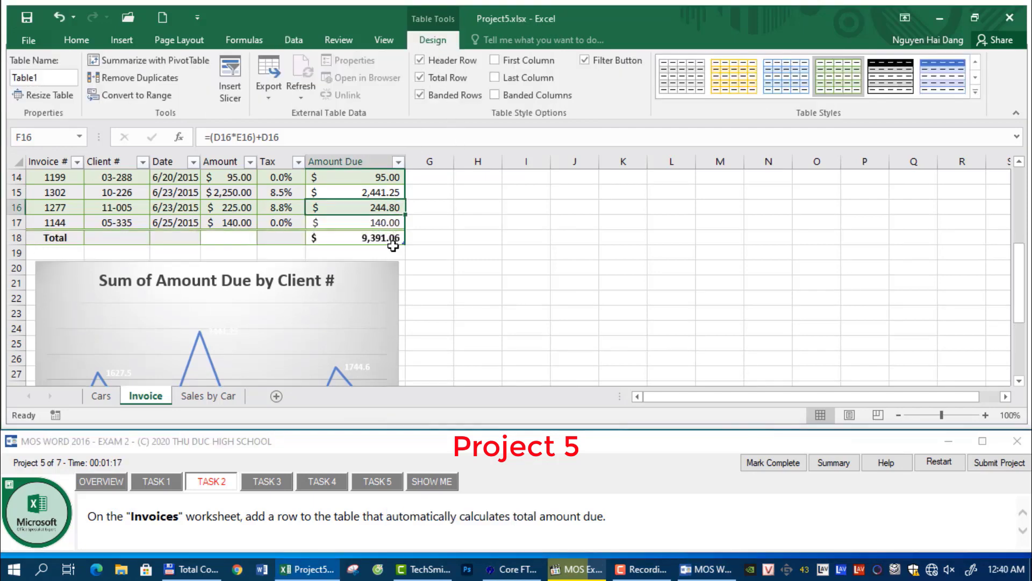
Step: Show the Task 3 instructions and move the First Week Invoices chart so that it starts at cell H3
left_click(261, 481)
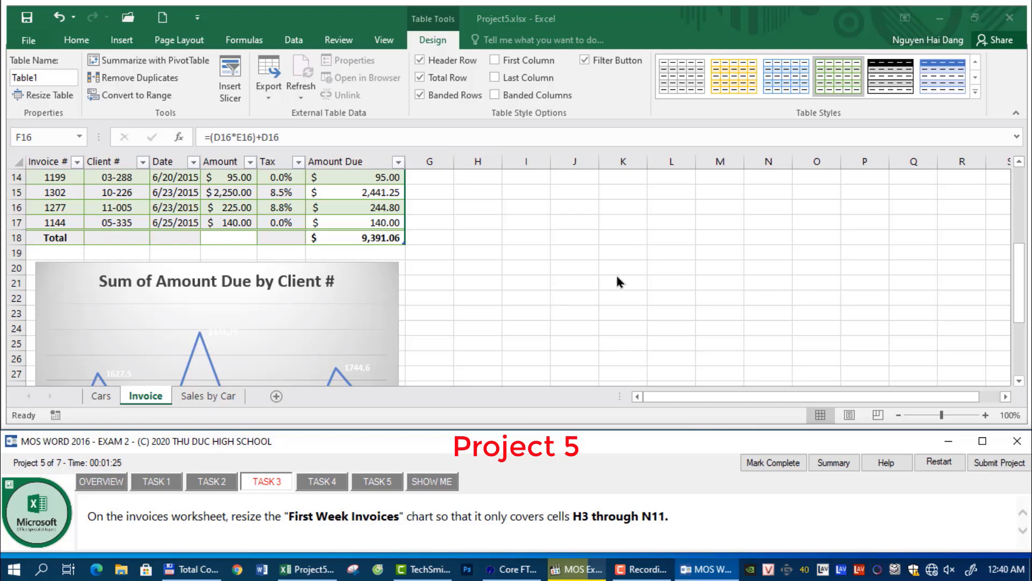
scroll(617, 279, "up", 4)
scroll(787, 342, "up", 1)
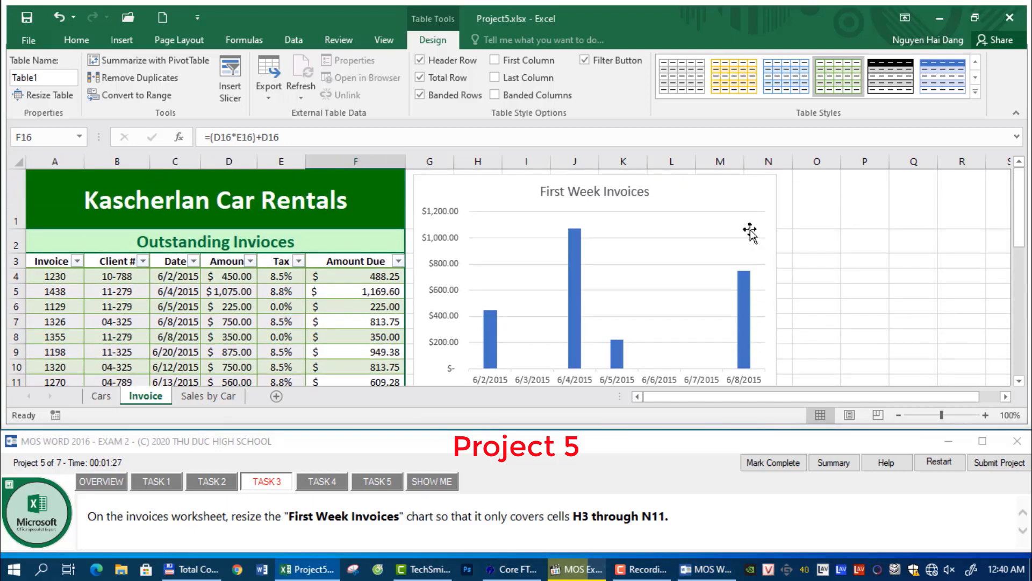
left_click(778, 255)
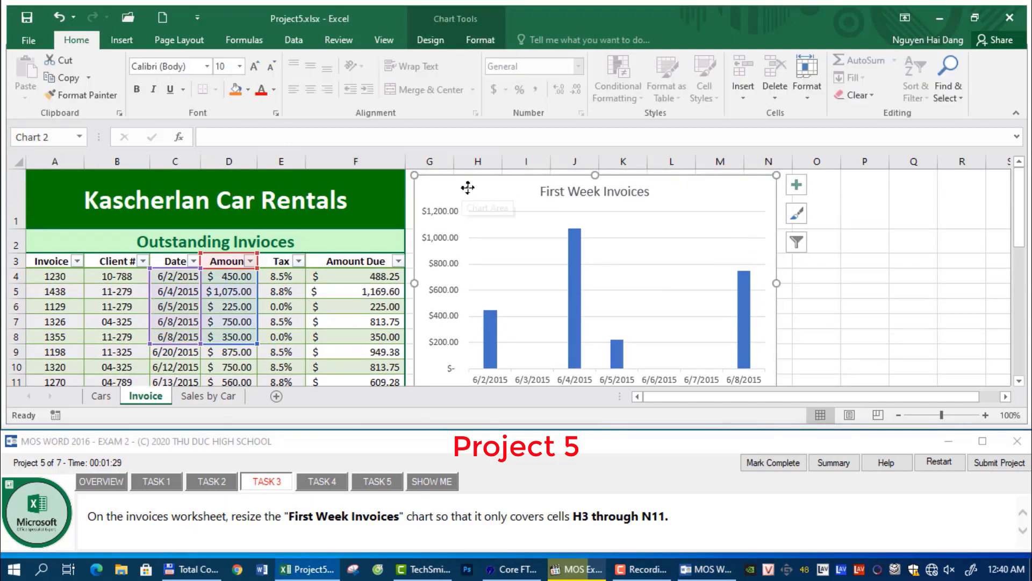
left_click_drag(467, 189, 502, 264)
Step: Resize the First Week Invoices chart so that it ends at column N and row 11, covering only H3 through N11
scroll(891, 348, "down", 2)
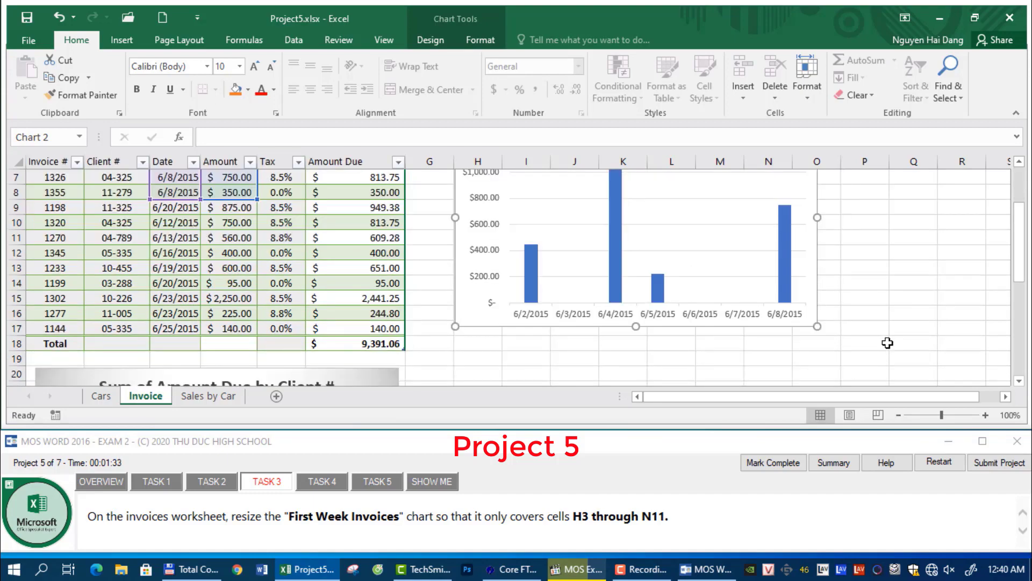
scroll(887, 343, "down", 1)
scroll(839, 321, "up", 1)
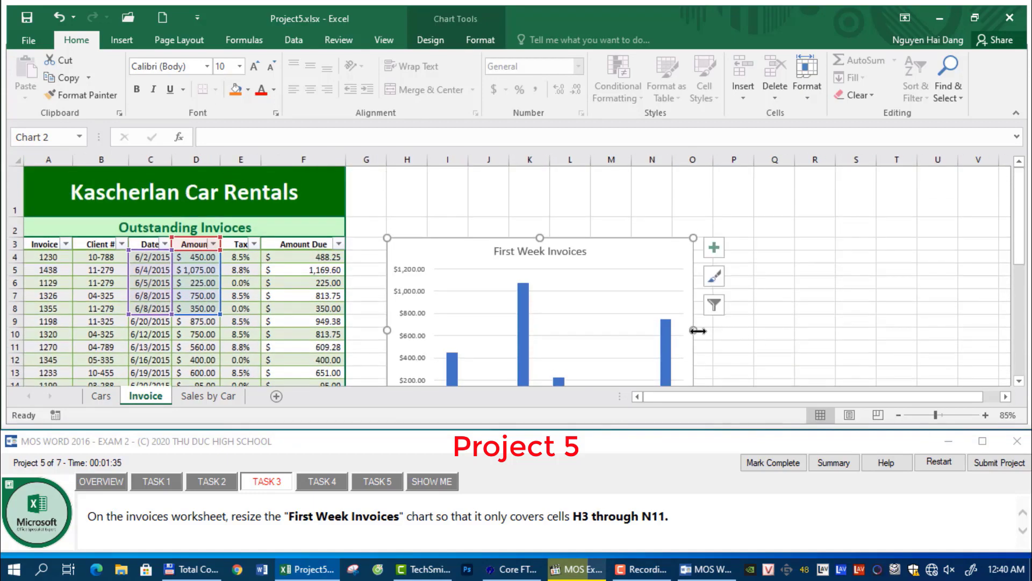
left_click_drag(697, 331, 676, 330)
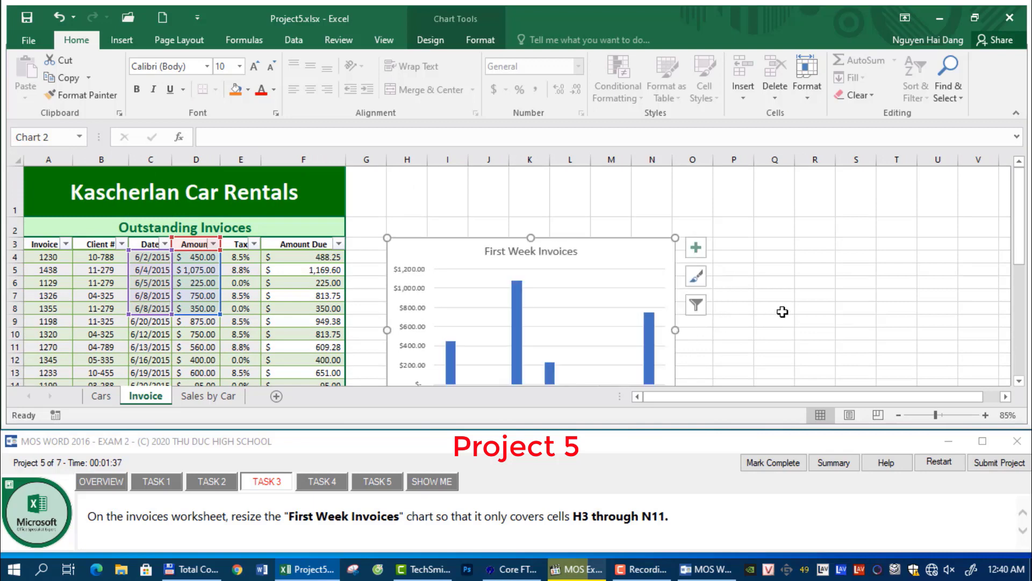
scroll(782, 312, "down", 2)
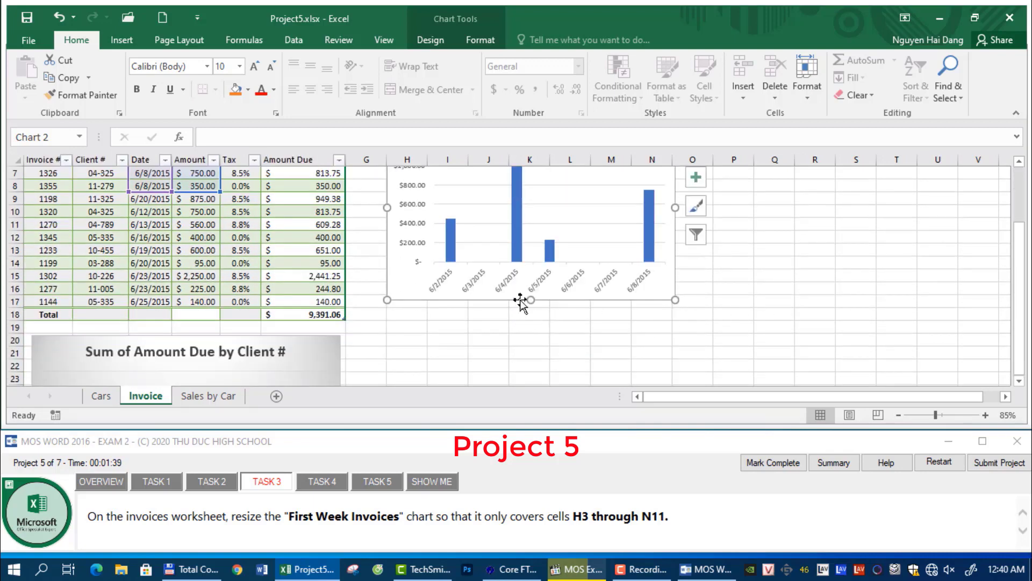
left_click_drag(530, 299, 530, 230)
scroll(724, 318, "up", 2)
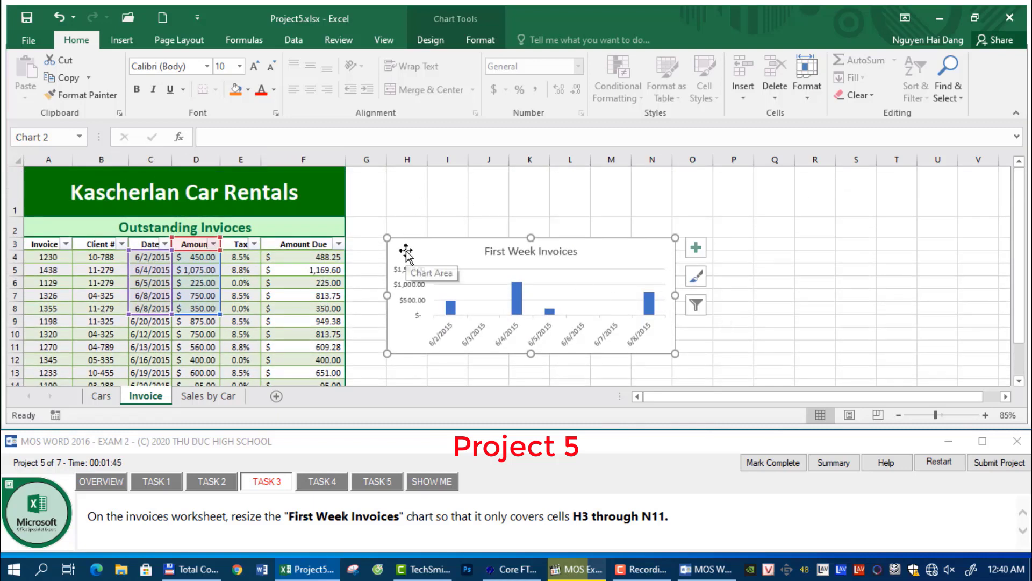
Step: Show the Task 4 instructions and look through the Invoice worksheet for the line chart they refer to
left_click(324, 485)
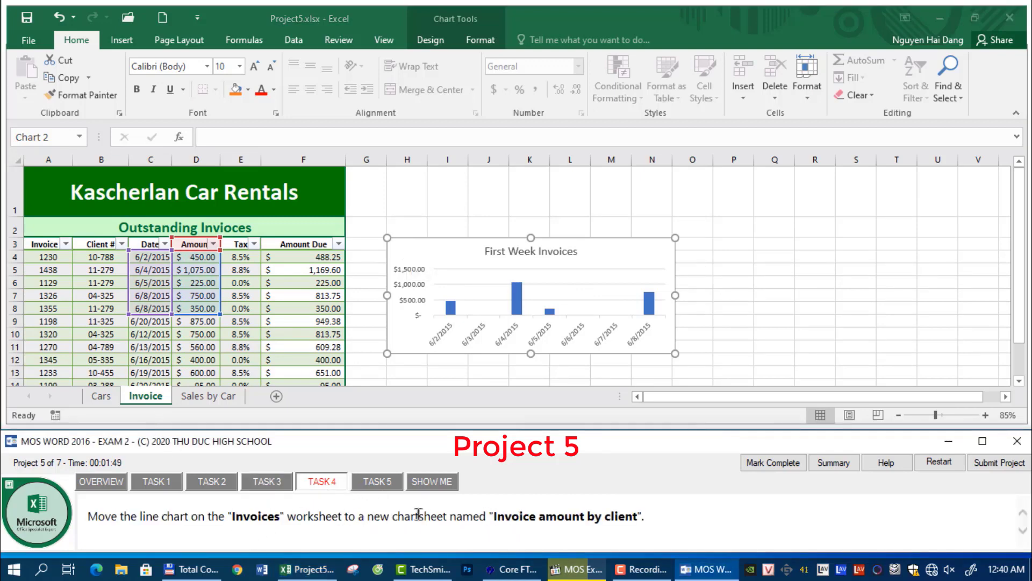
left_click_drag(360, 518, 431, 514)
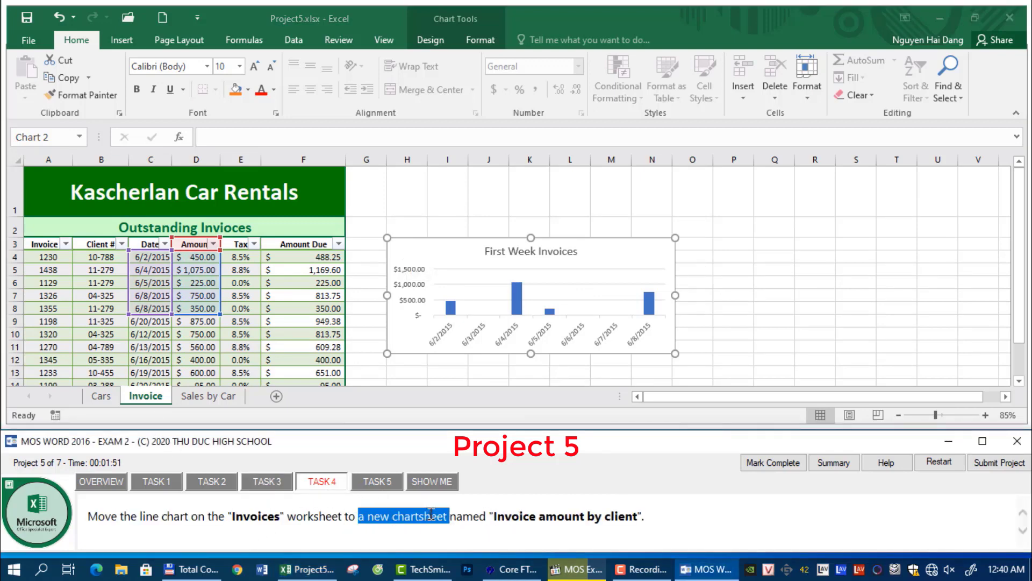
left_click_drag(94, 517, 158, 518)
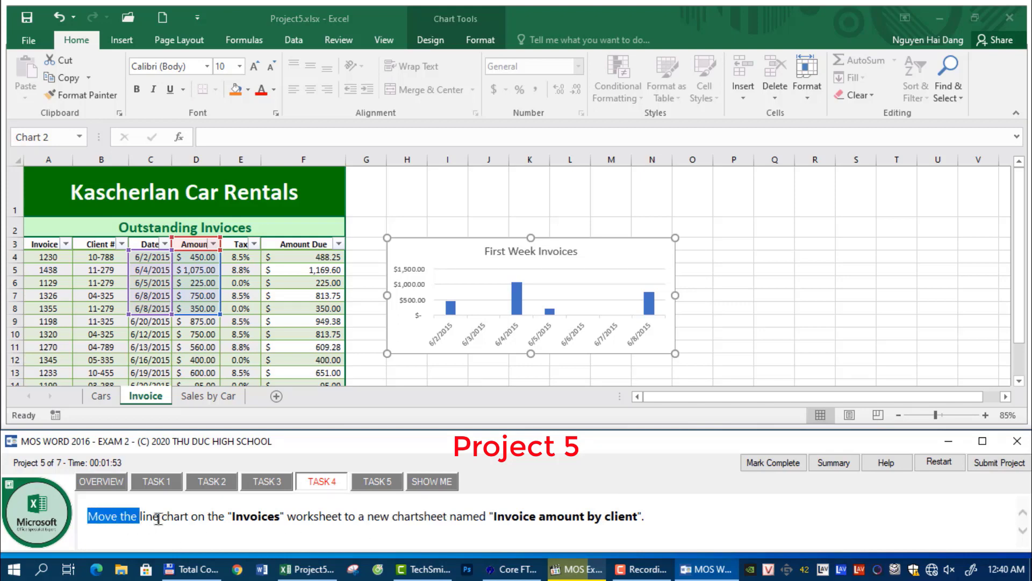
left_click(312, 530)
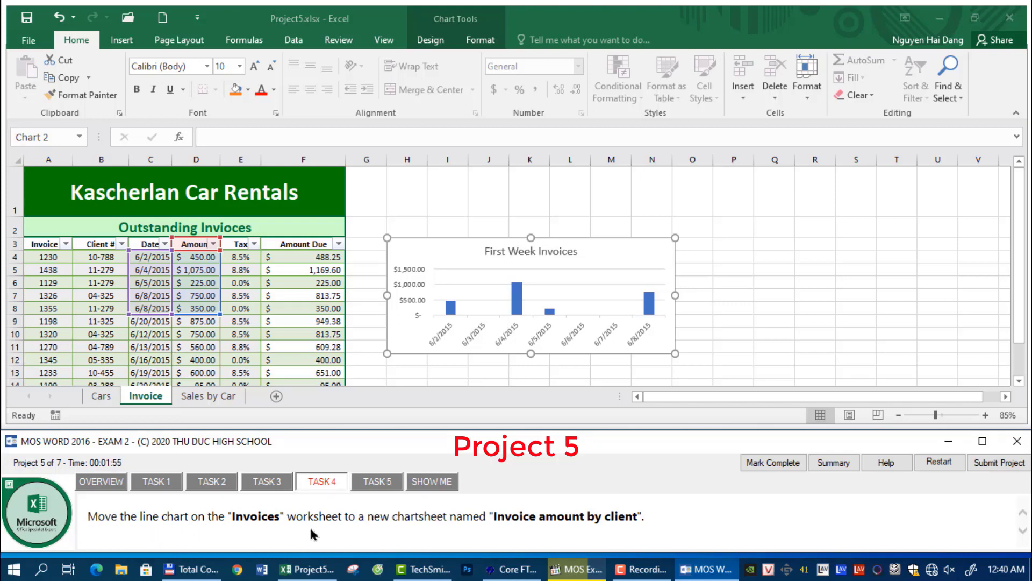
left_click(484, 350)
scroll(780, 321, "down", 6)
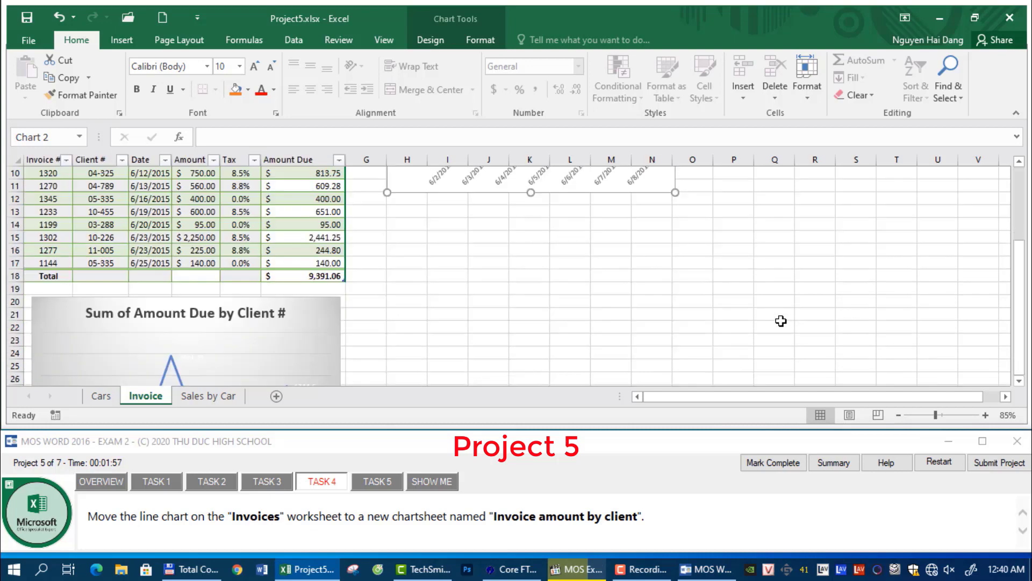
scroll(781, 321, "up", 6)
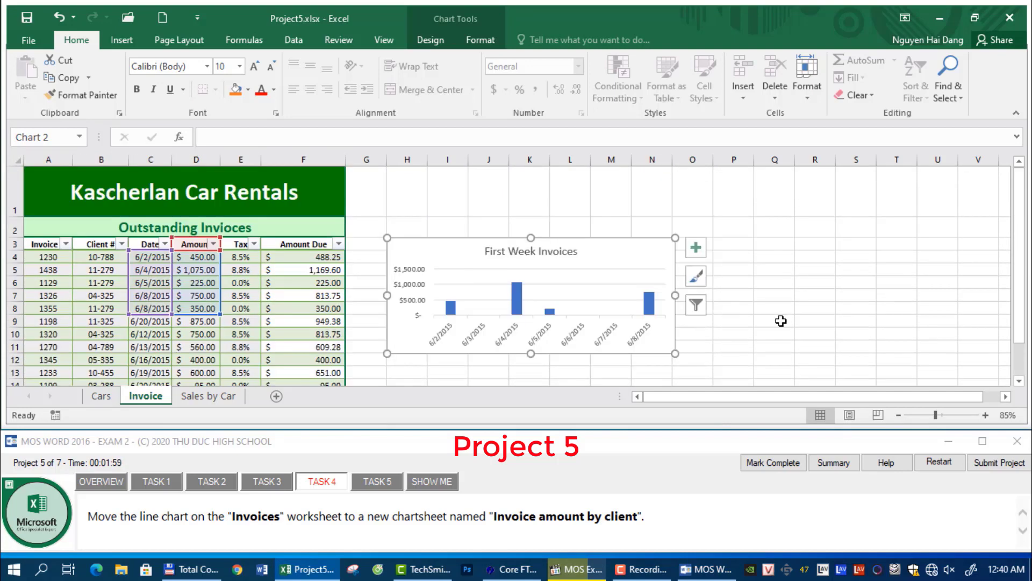
scroll(780, 321, "down", 1)
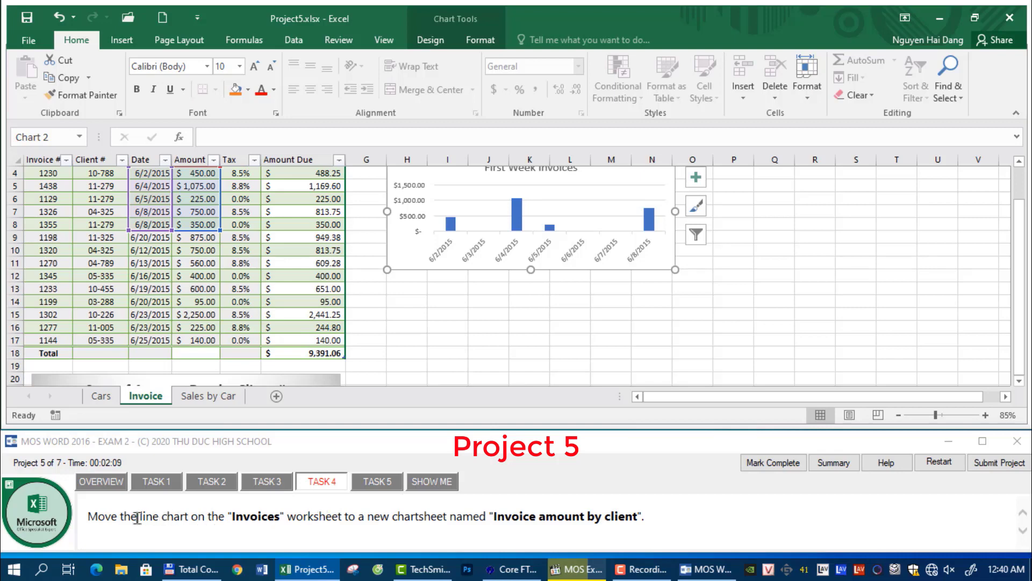
left_click_drag(138, 517, 208, 517)
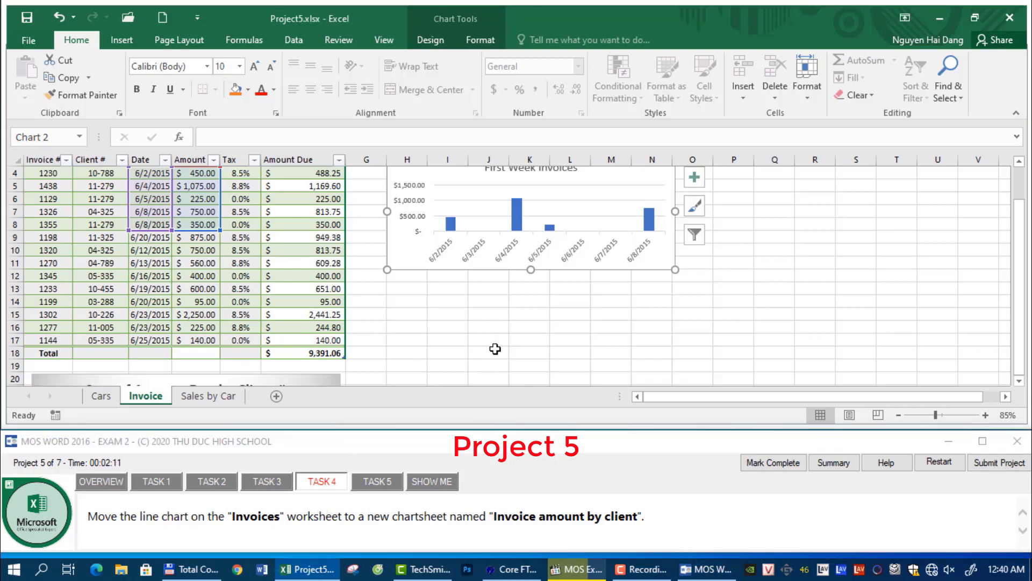
Step: Select the Sum of Amount Due by Client # line chart and start moving it to a new sheet
scroll(495, 349, "down", 5)
left_click(346, 343)
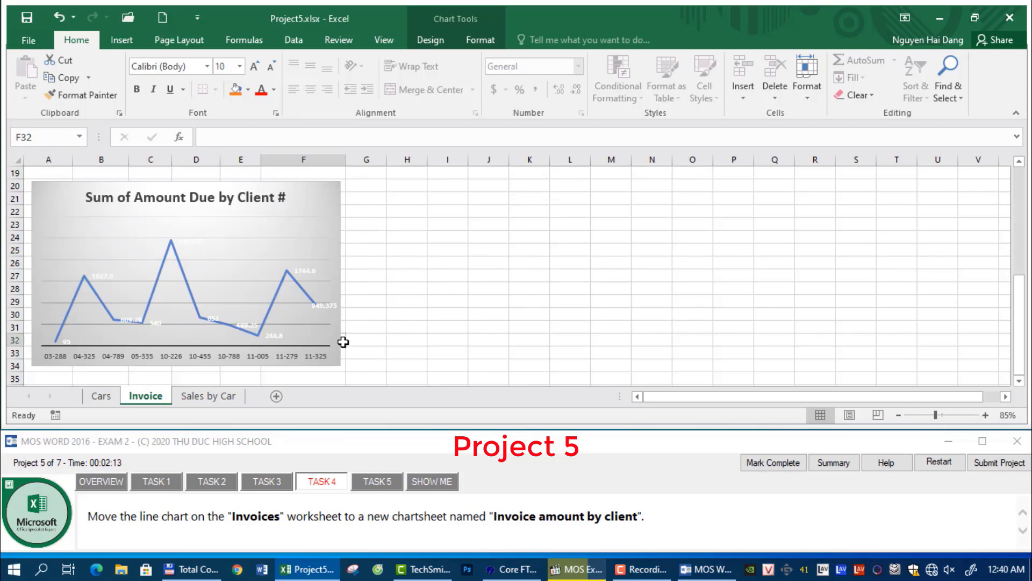
left_click(336, 343)
left_click_drag(139, 516, 227, 515)
left_click(331, 243)
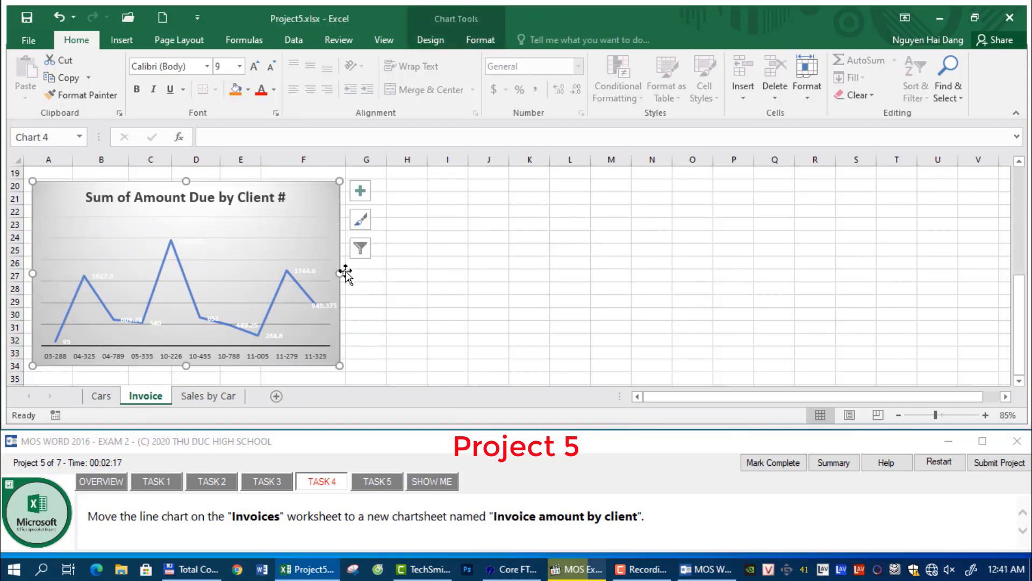
right_click(331, 227)
left_click(295, 248)
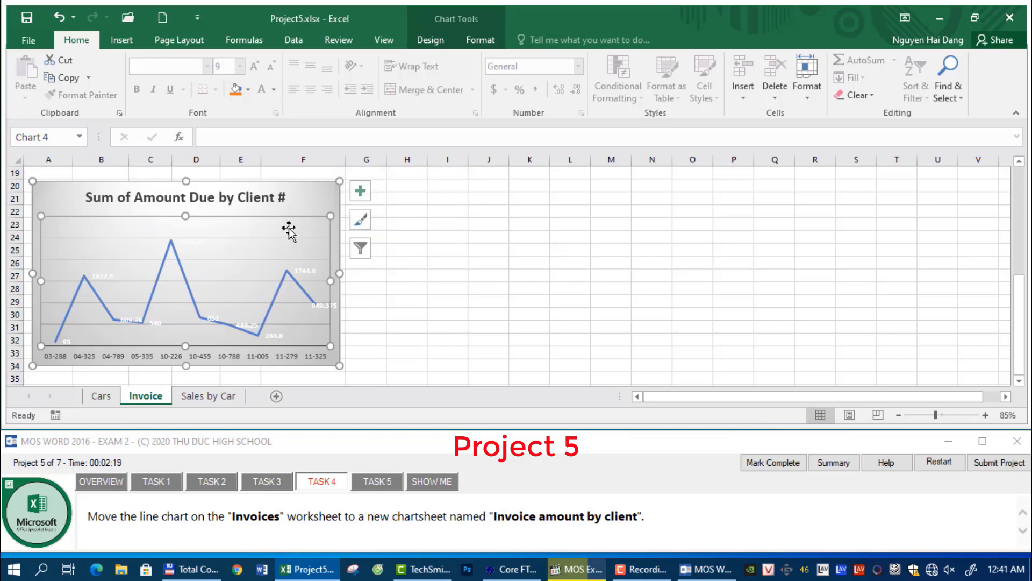
left_click(291, 202)
right_click(312, 197)
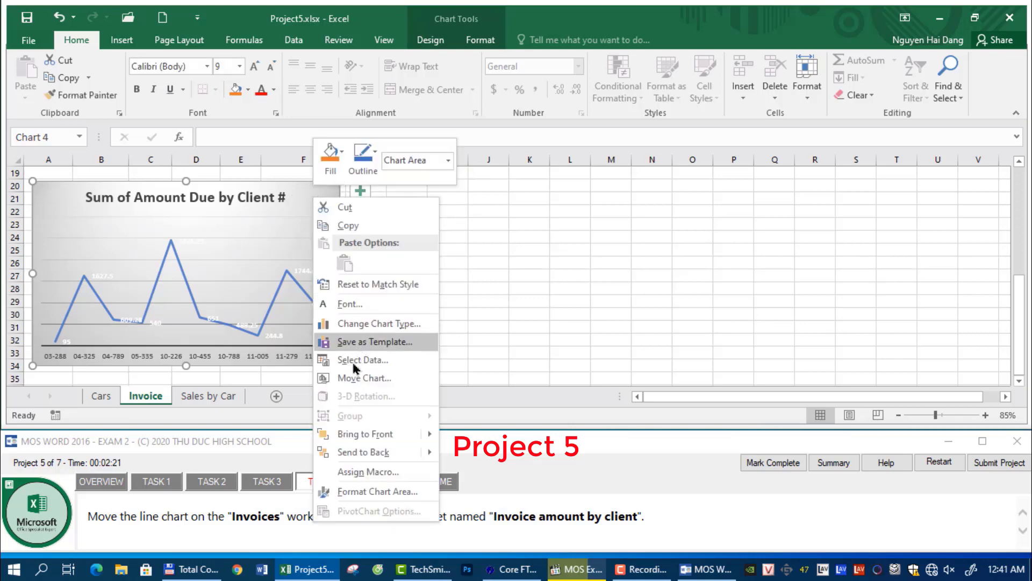
left_click(359, 377)
left_click(271, 360)
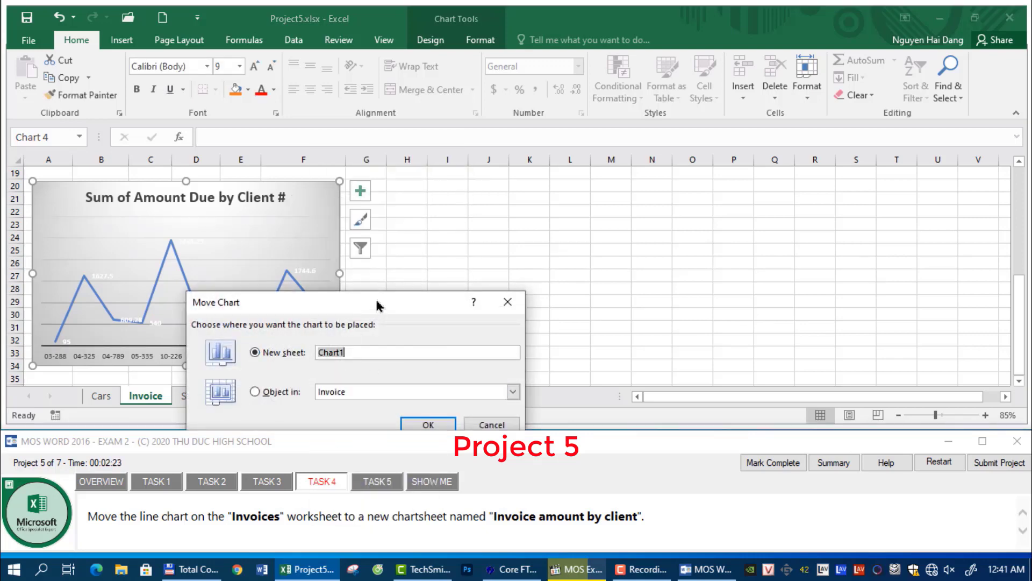
Step: Name the new chart sheet "Invoice amount by client", copying the name from the task text, and complete the chart move
left_click_drag(380, 304, 540, 229)
left_click_drag(497, 515, 625, 512)
key("ctrl+c")
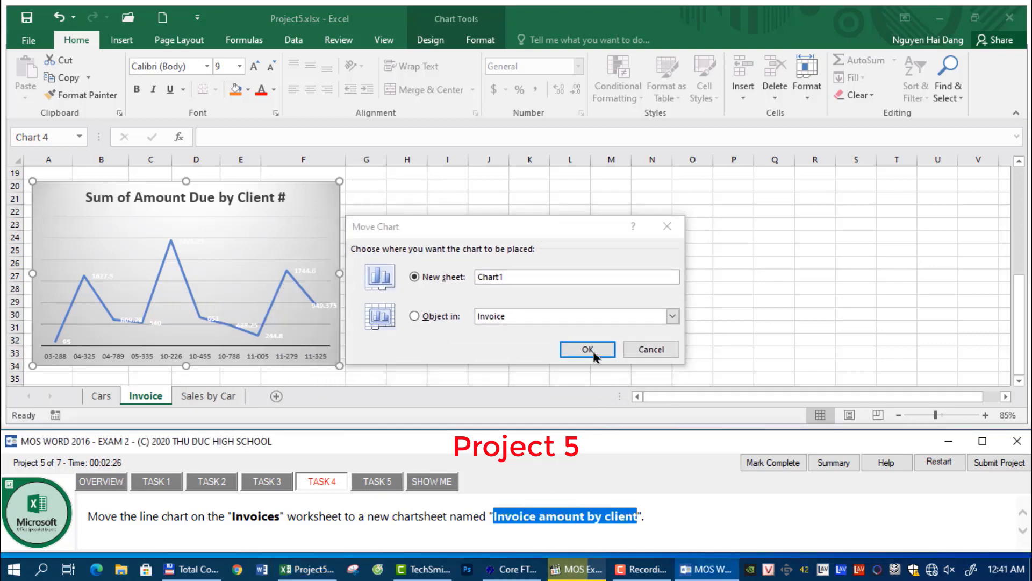
left_click(524, 276)
key("ctrl+a")
key("ctrl+v")
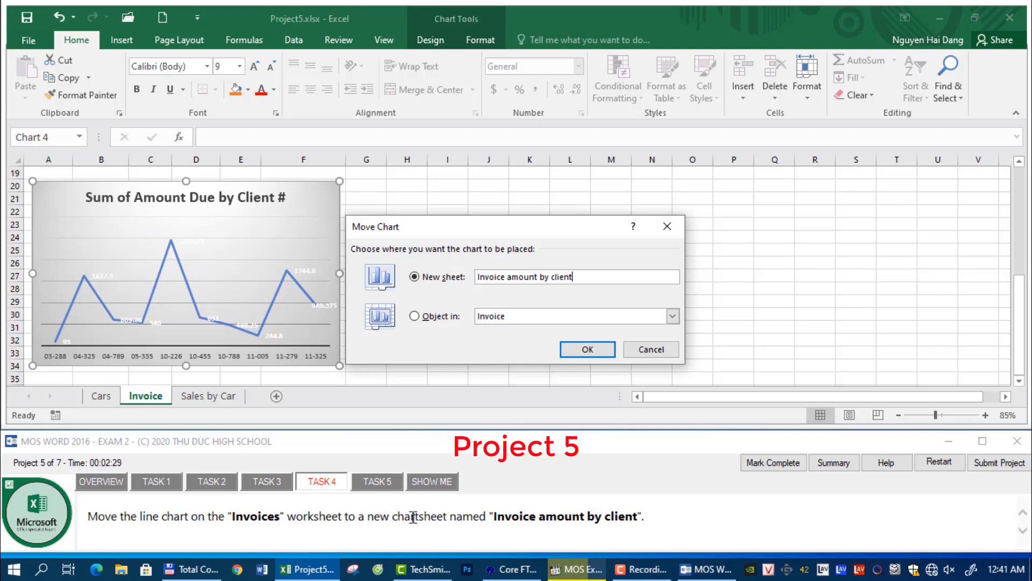
left_click(583, 350)
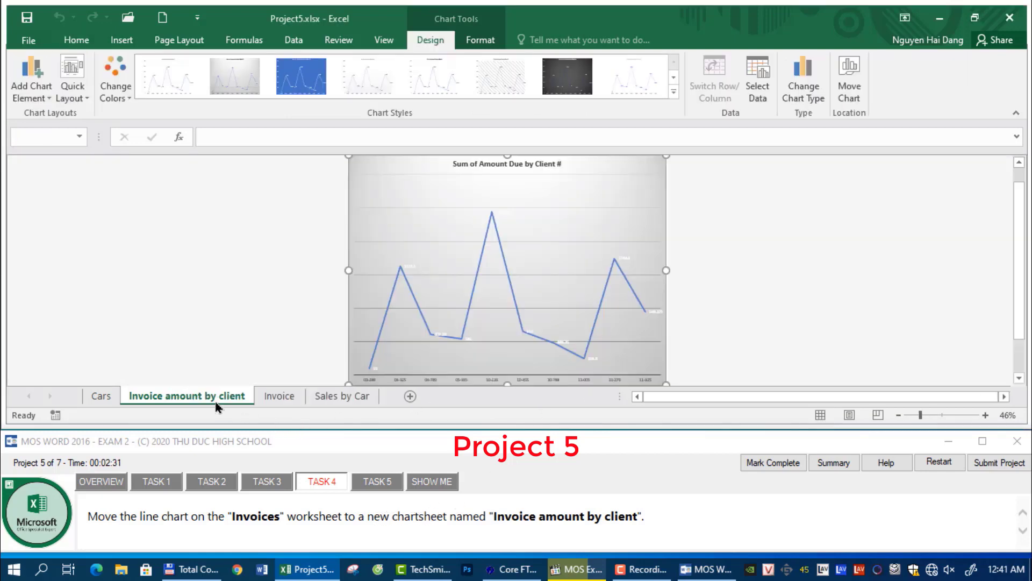
Step: Show the Task 5 instructions and switch the rows and columns of the Sales by month chart on the Sales by Car worksheet
left_click(382, 482)
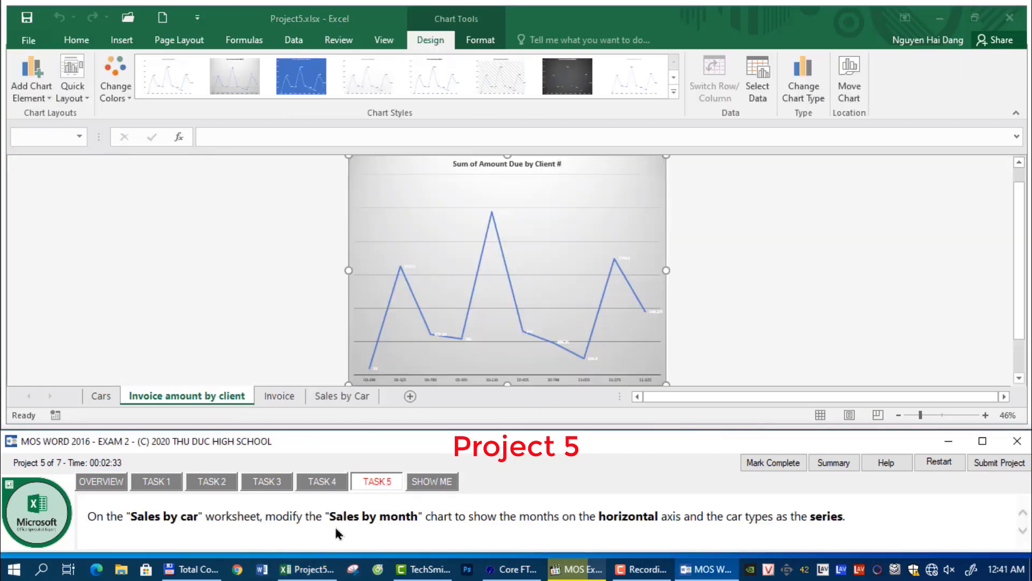
left_click(342, 395)
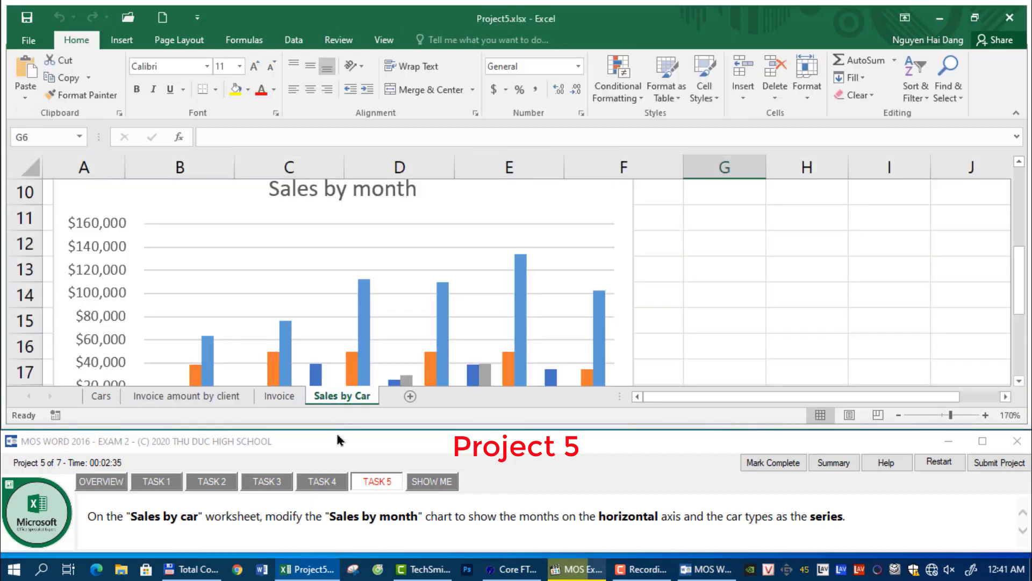
left_click(772, 300)
scroll(772, 299, "down", 4, "ctrl")
scroll(583, 302, "down", 1, "ctrl")
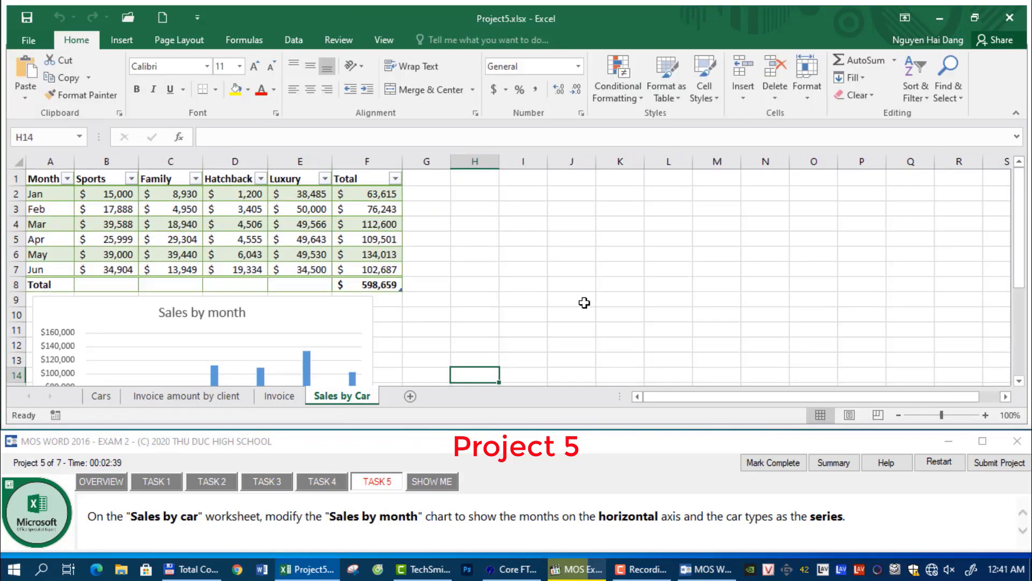
scroll(583, 301, "down", 3)
left_click(359, 343)
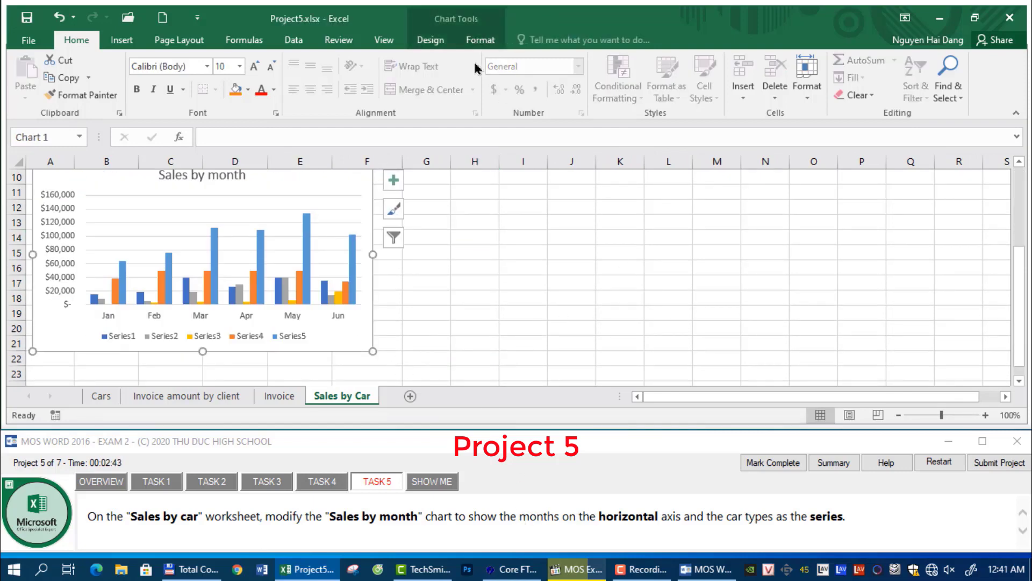
left_click(479, 40)
left_click(431, 40)
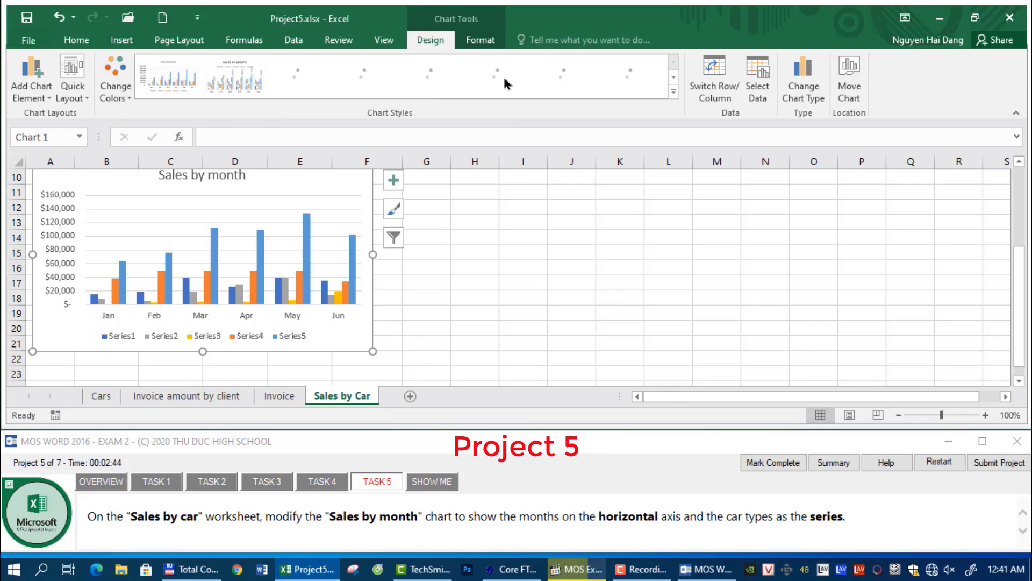
left_click(725, 80)
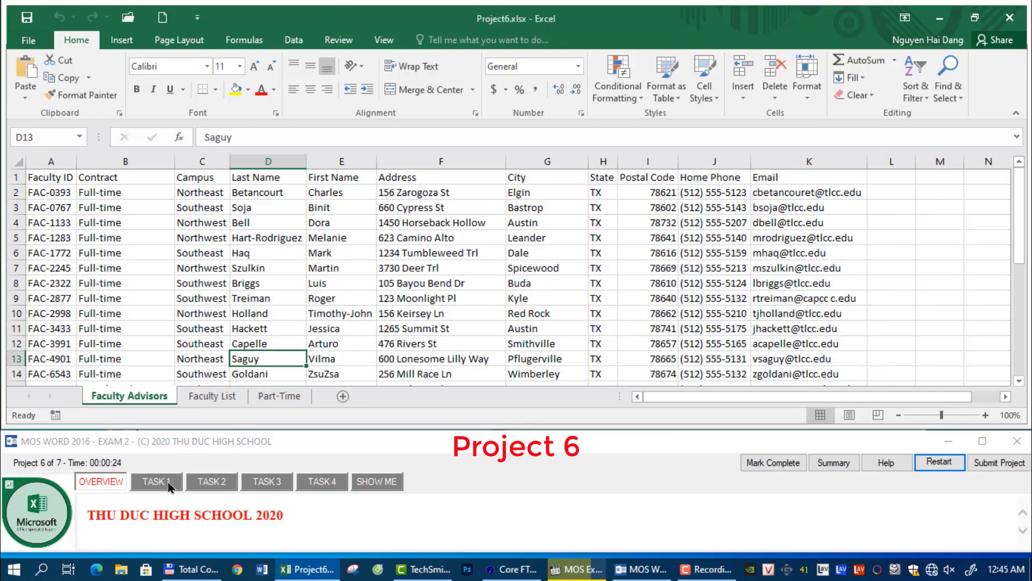
Step: For Project 6 Task 1, insert a column headed "Cell Phone" immediately after the Home Phone column on the Faculty Advisors worksheet
left_click(164, 483)
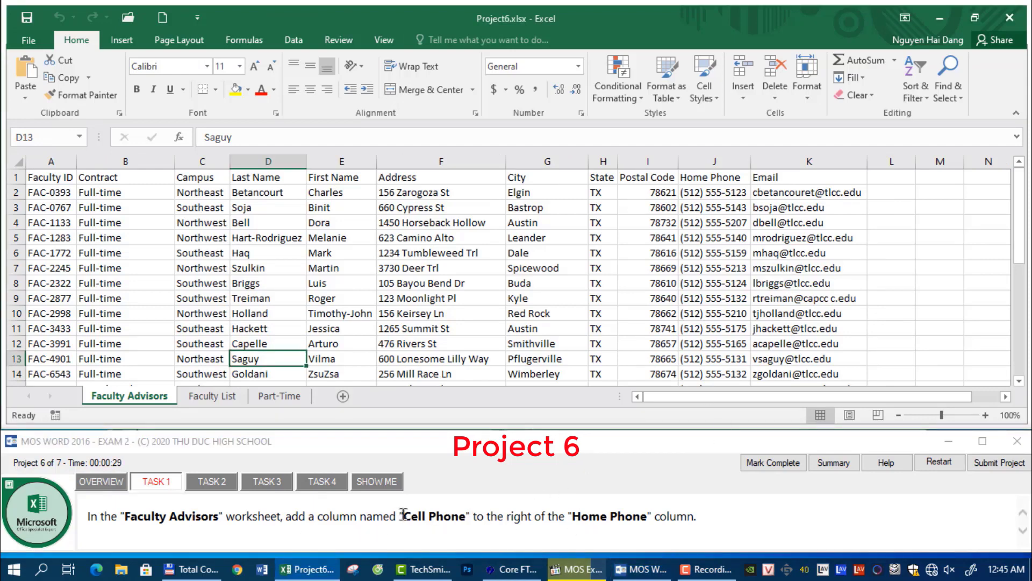
left_click_drag(404, 515, 462, 519)
key("ctrl+c")
right_click(764, 165)
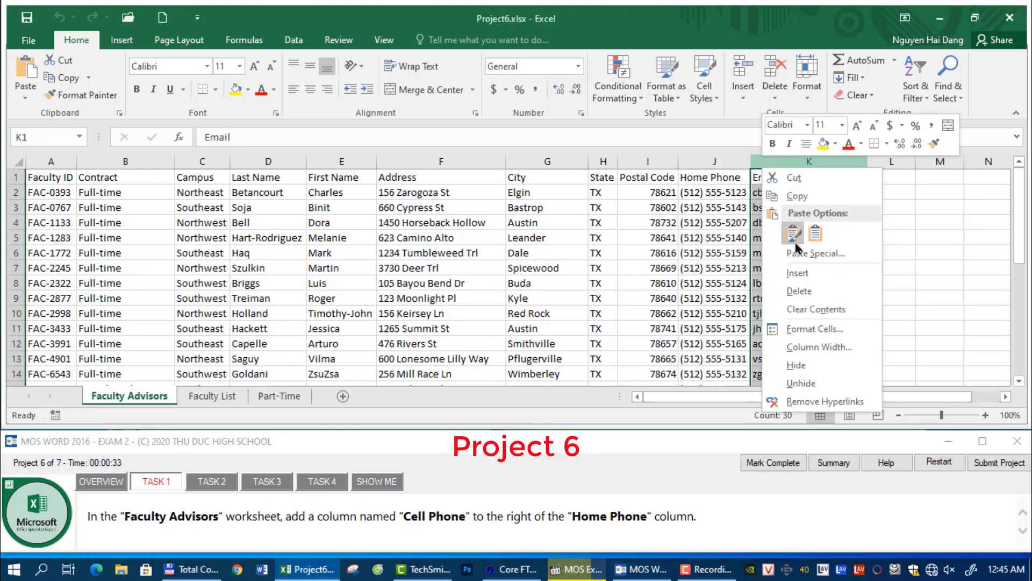
left_click(798, 272)
key("ctrl+v")
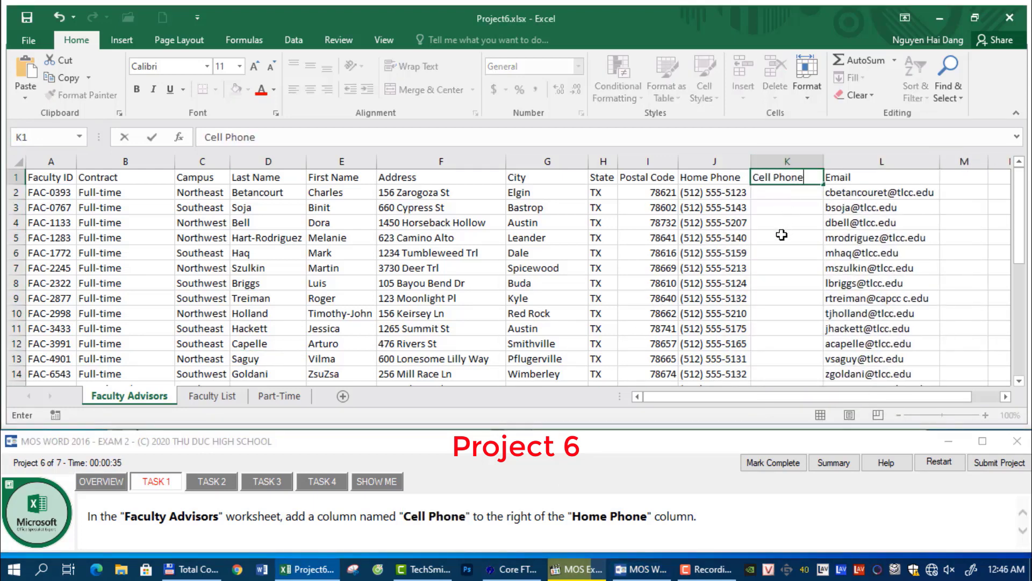
left_click(786, 237)
Step: For Task 2, convert the Contract Status table on the Faculty List worksheet to a normal range, keeping its formatting
left_click(211, 482)
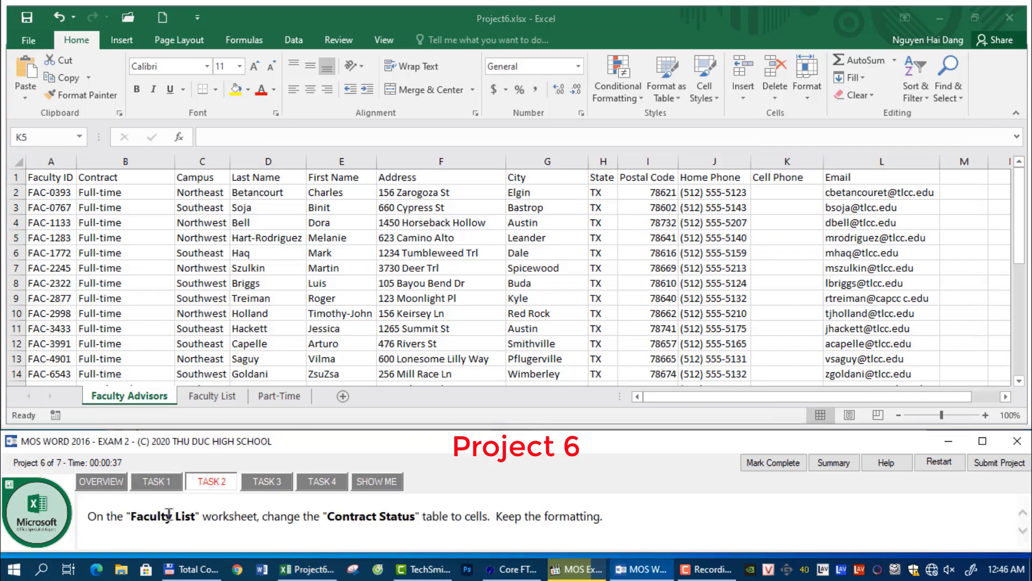
left_click(223, 401)
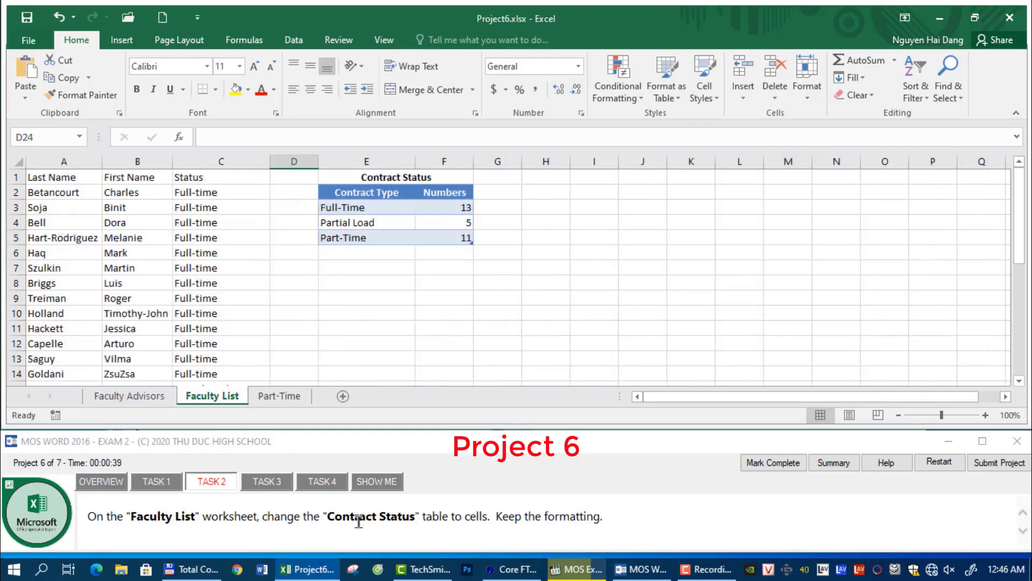
left_click(419, 225)
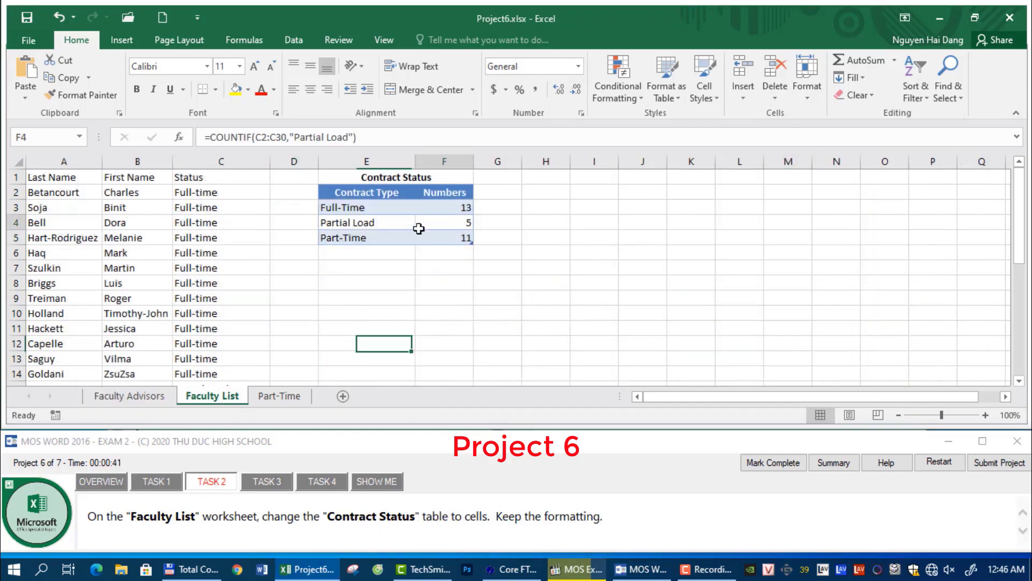
left_click(433, 40)
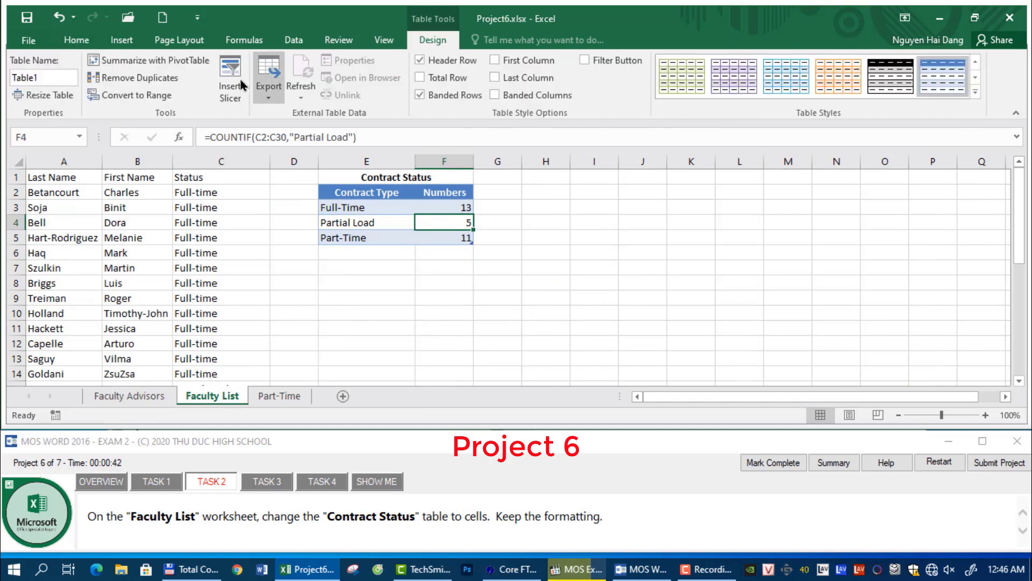
left_click(136, 94)
left_click(491, 328)
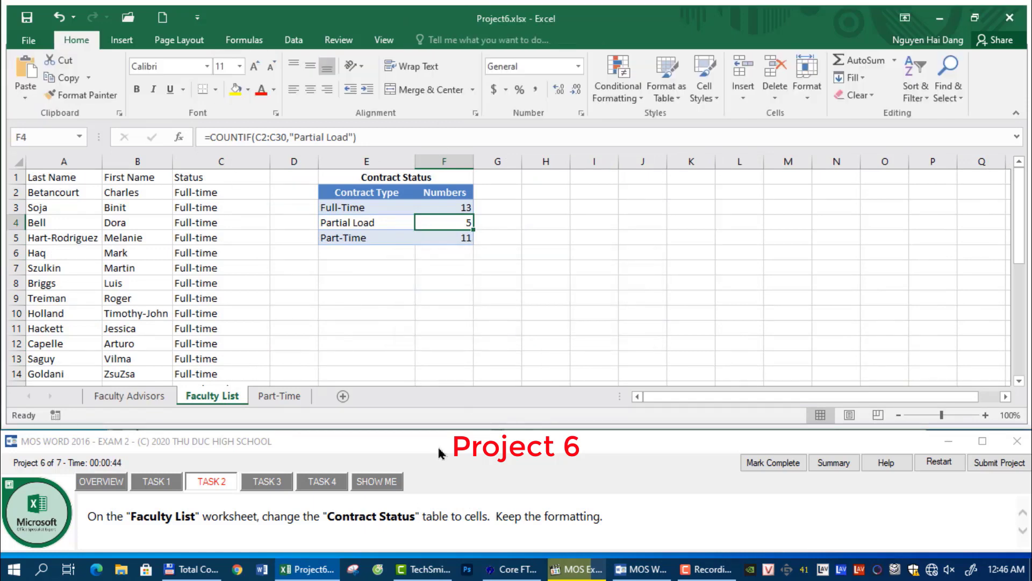
Step: Show the Task 3 instructions and copy the range A20:C30 on the Faculty List worksheet
left_click(278, 485)
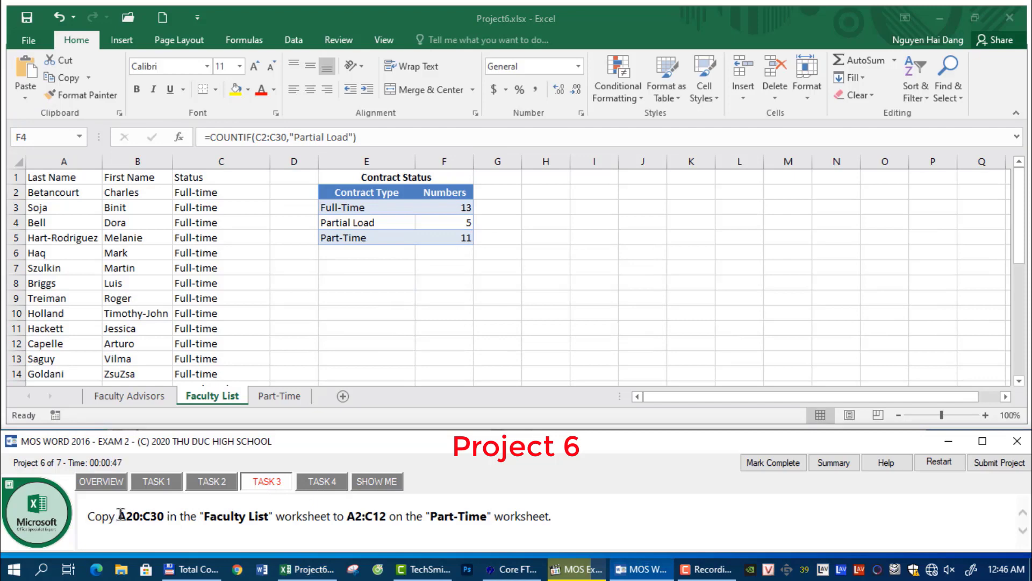
left_click_drag(122, 514, 153, 516)
key("ctrl+c")
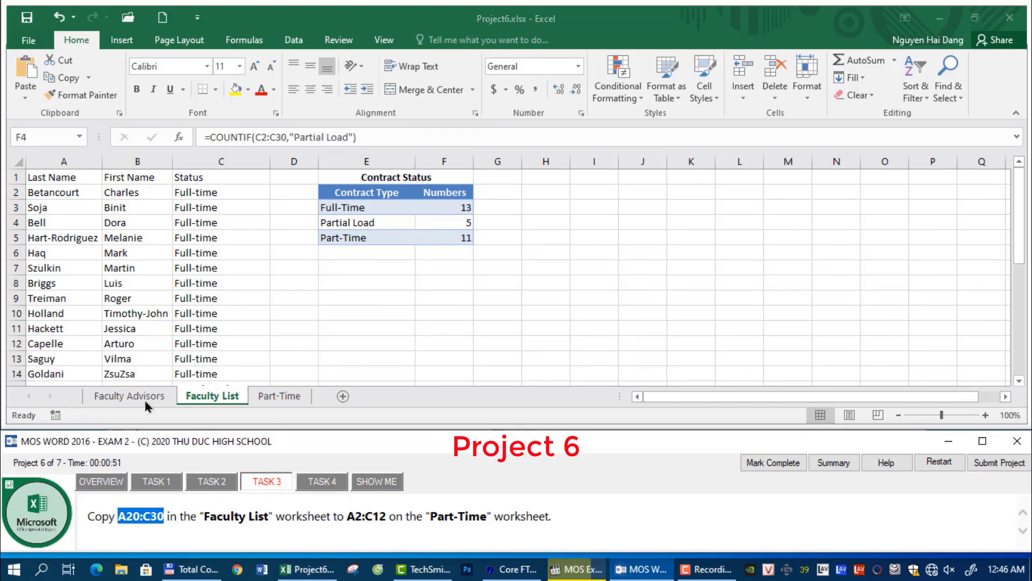
left_click(37, 137)
key("ctrl+v")
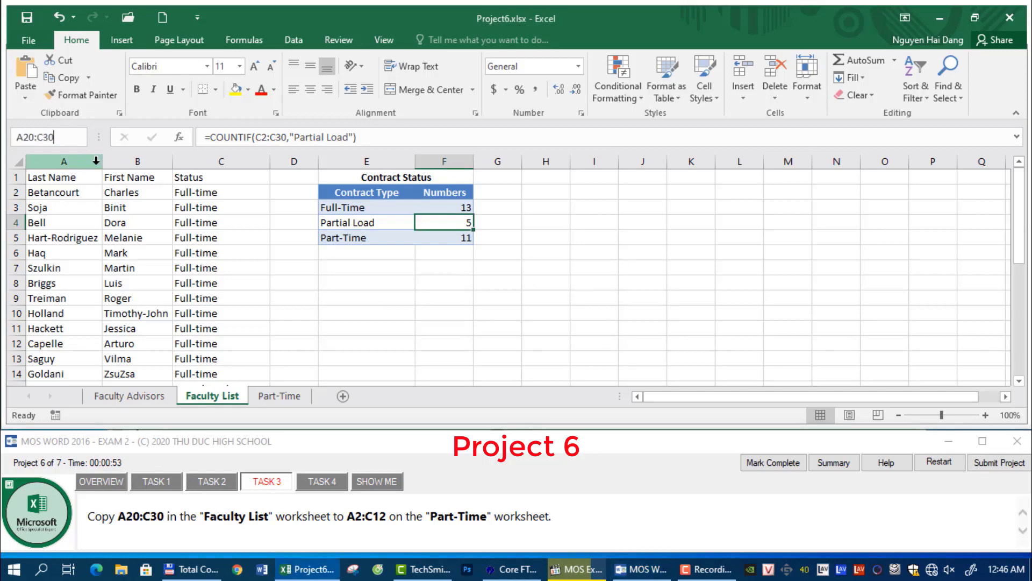
key("Return")
right_click(269, 223)
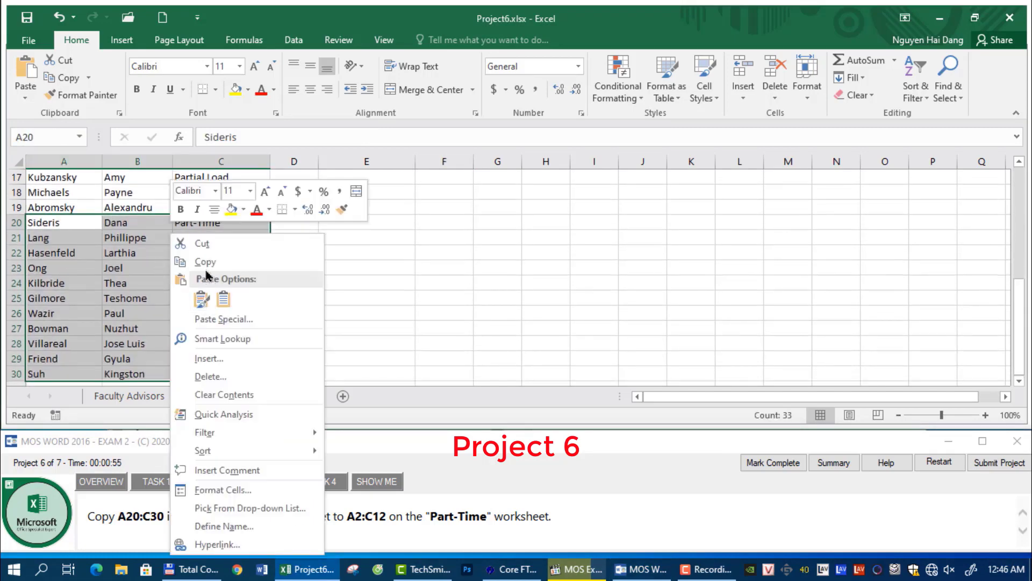
left_click(296, 256)
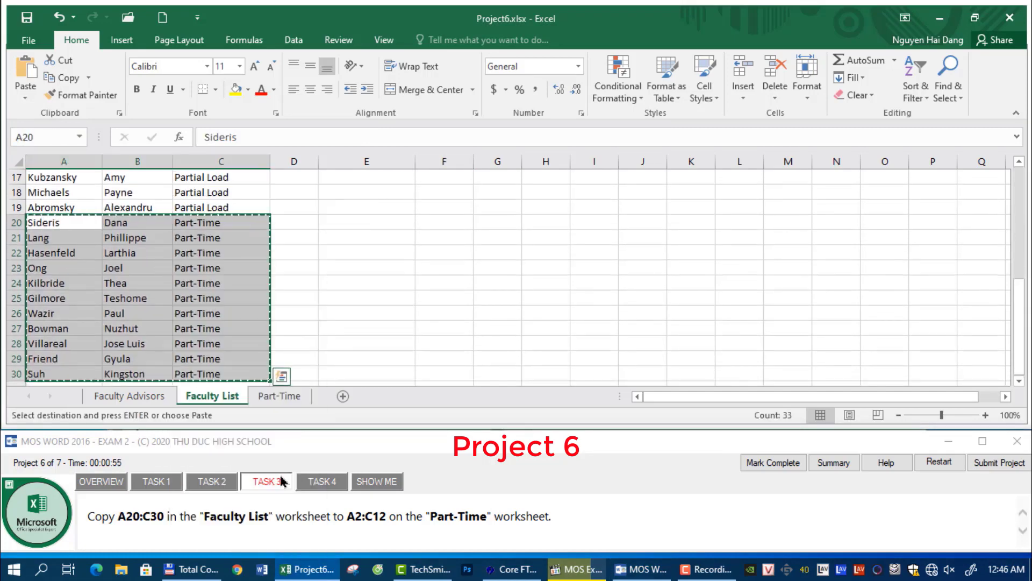
Step: Paste the copied faculty rows into A2:C12 on the Part-Time worksheet
left_click(268, 397)
left_click(54, 141)
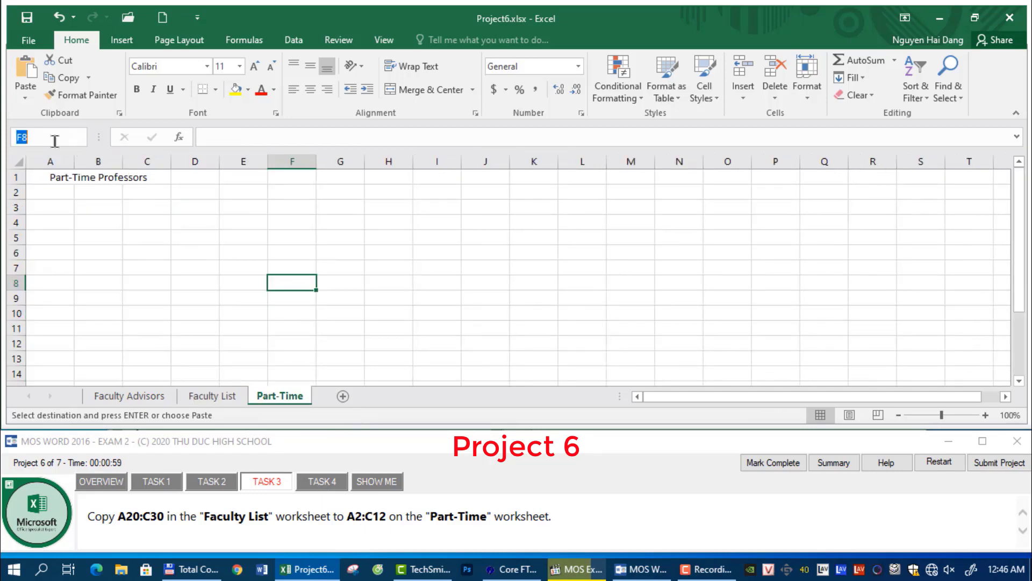
type("A2:C12")
key("Return")
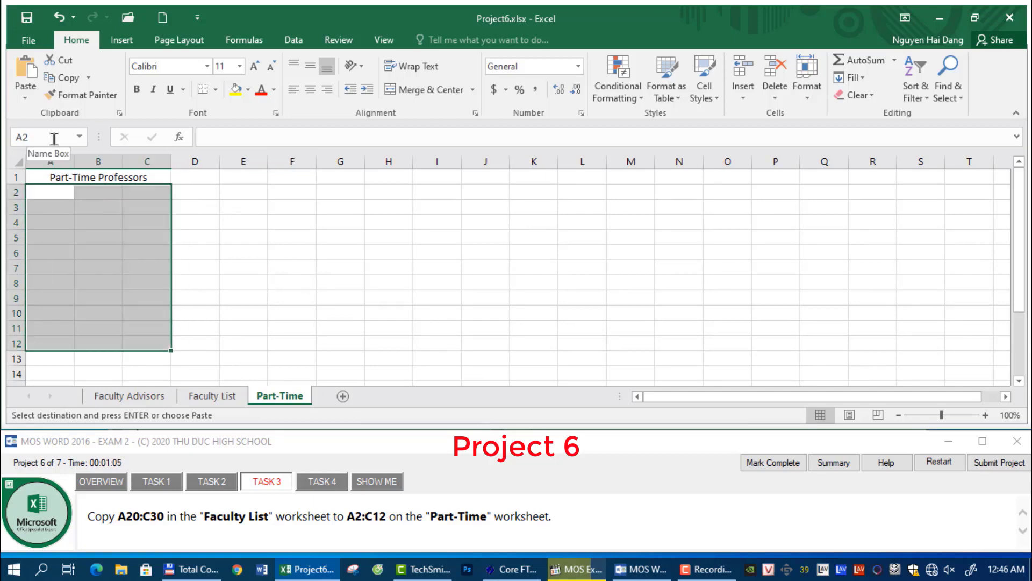
right_click(98, 224)
left_click(129, 291)
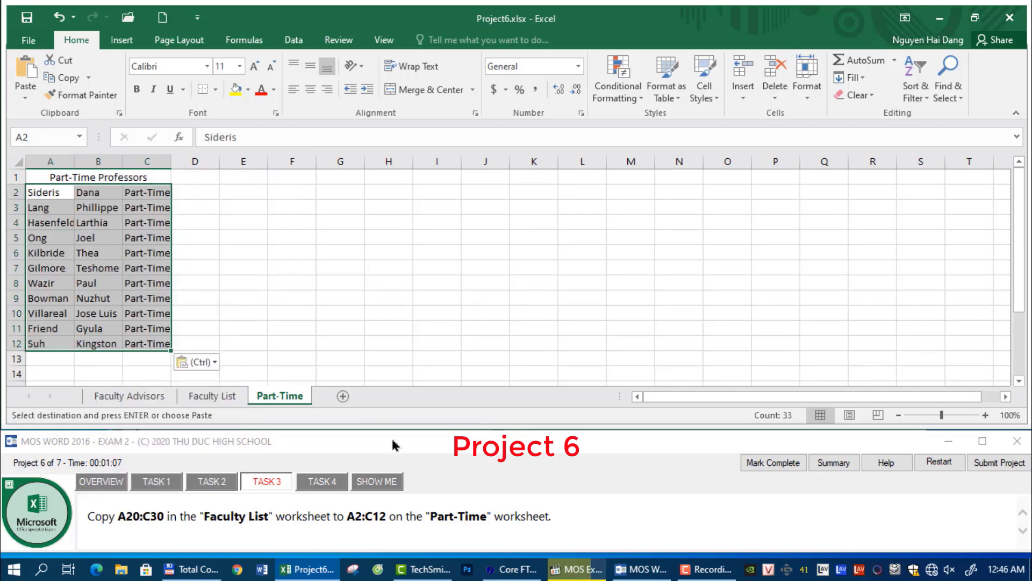
Step: For Task 4, insert a 3-D Clustered Column chart from the Contract Type and Numbers data in E2:F5 on the Faculty List worksheet
left_click(323, 484)
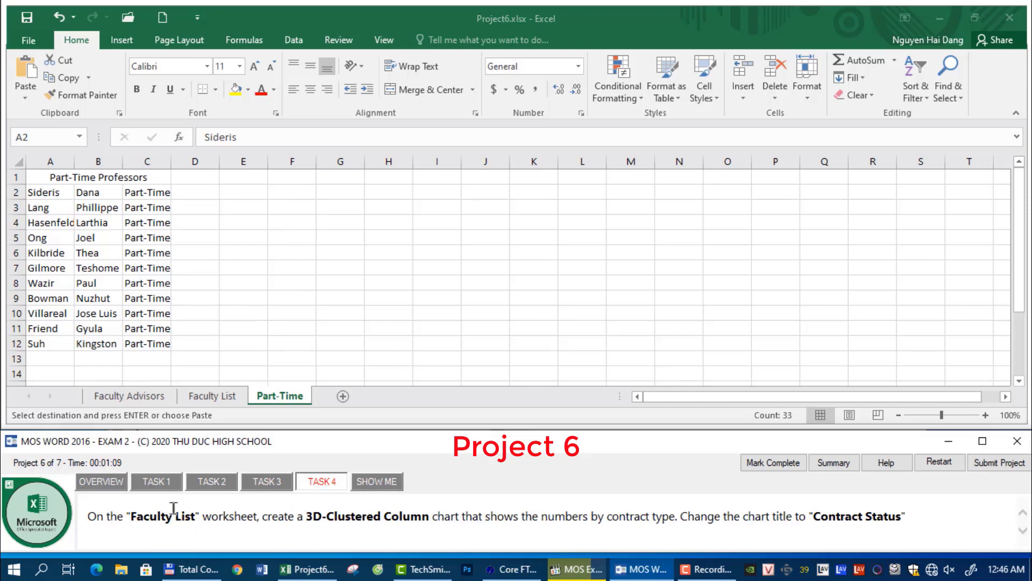
left_click(214, 400)
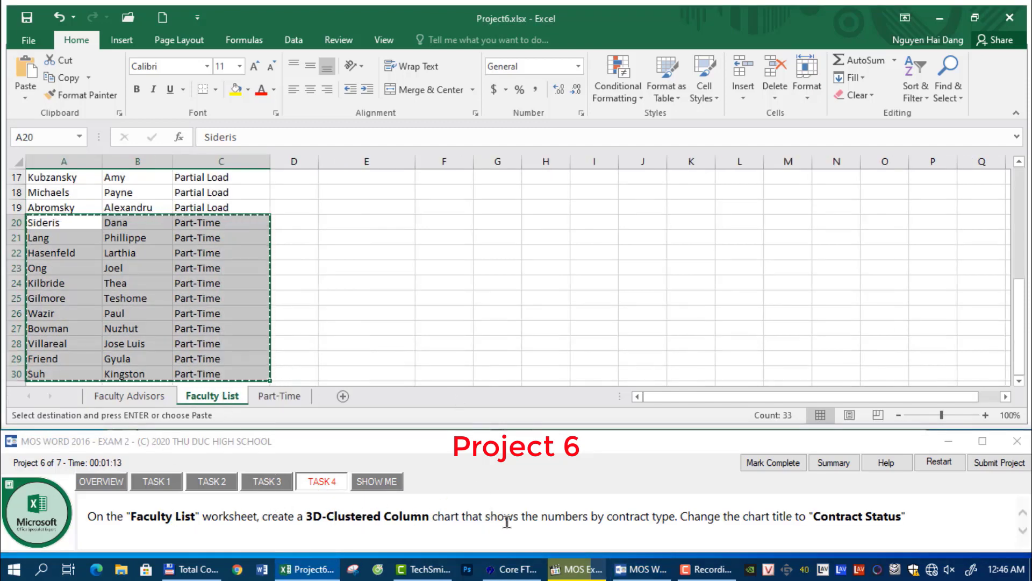
left_click_drag(813, 517, 902, 516)
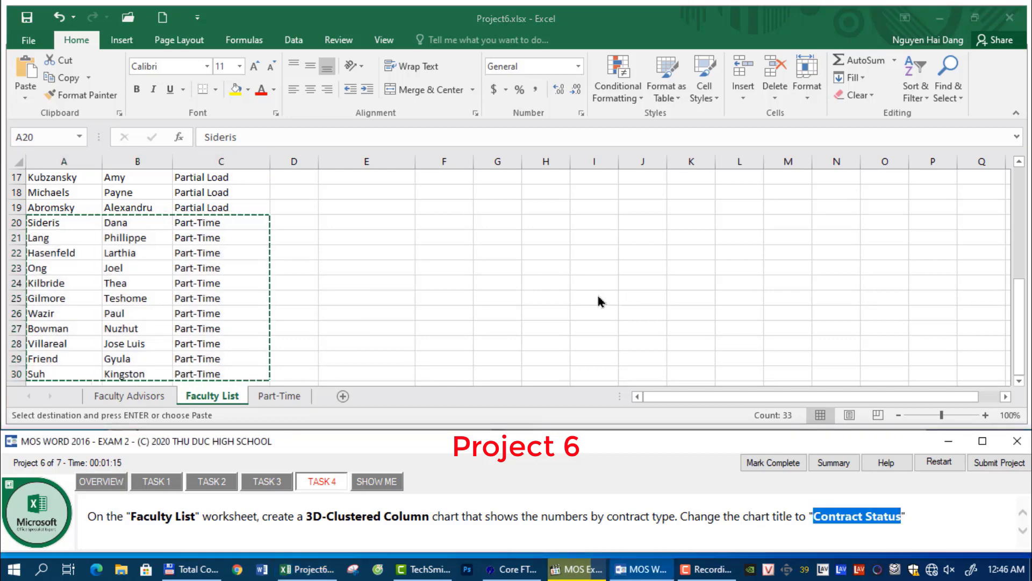
key("Escape")
scroll(488, 289, "up", 5)
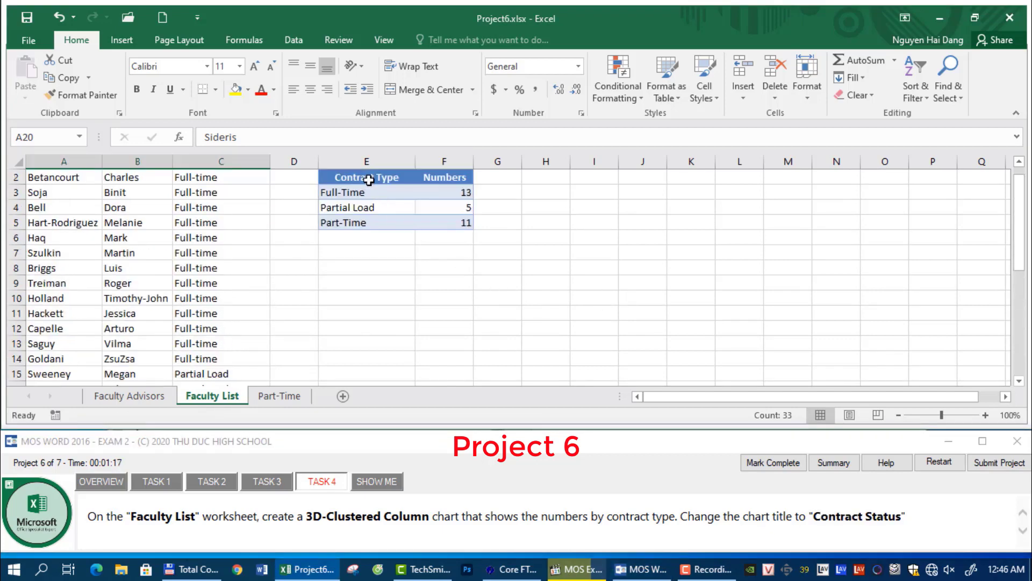
left_click_drag(368, 177, 444, 224)
left_click(121, 40)
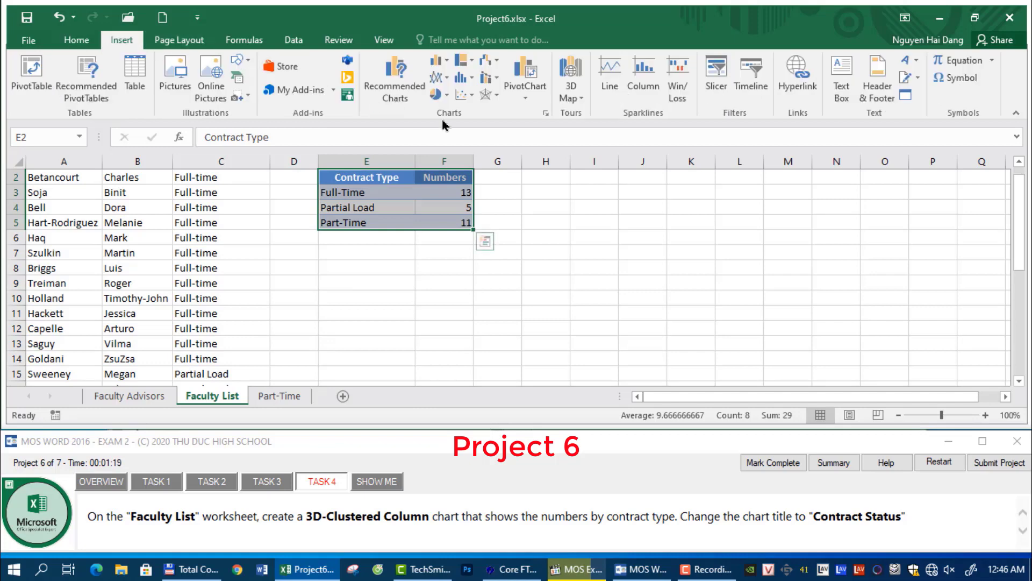
left_click(447, 96)
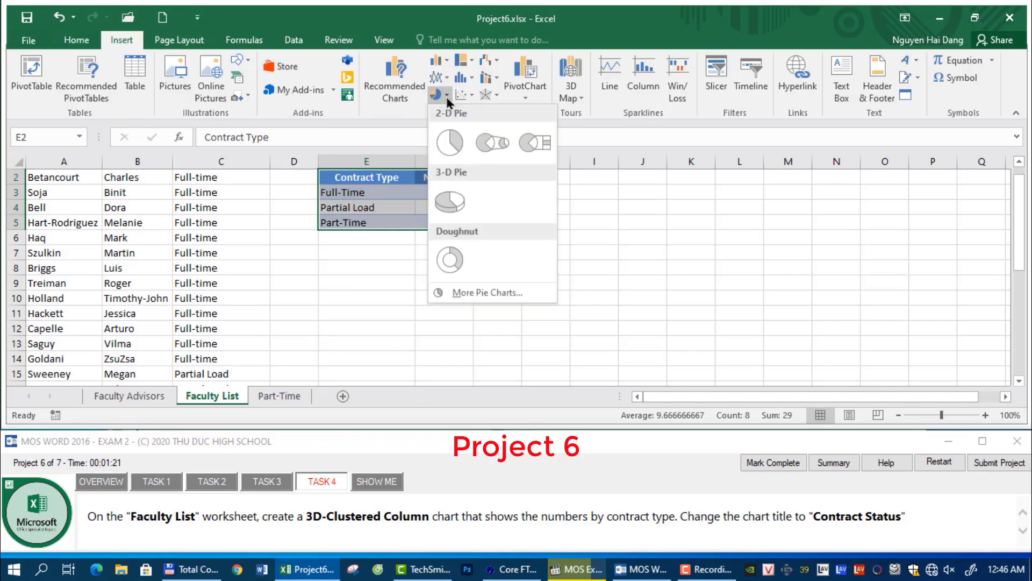
left_click(447, 96)
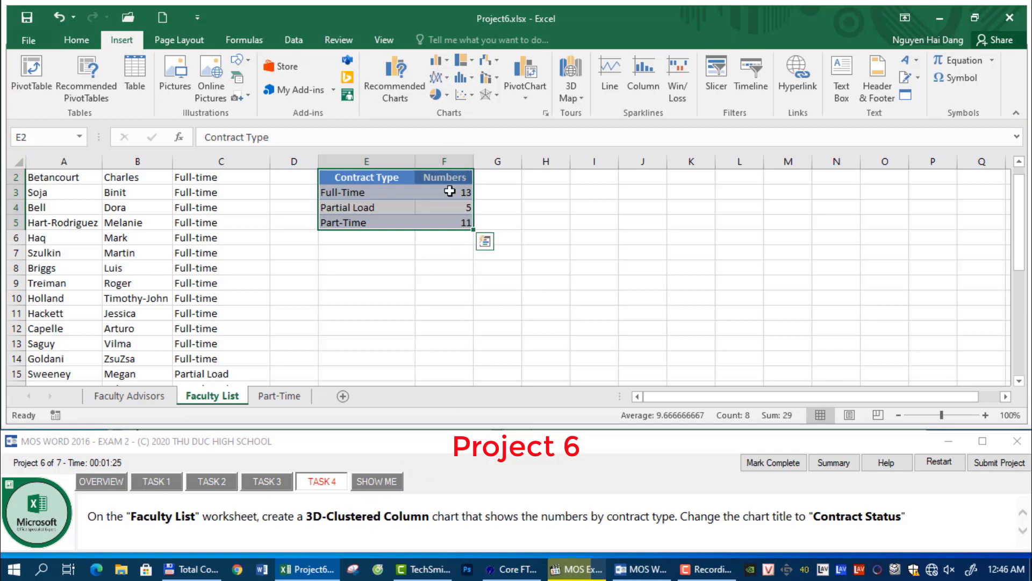
left_click(438, 60)
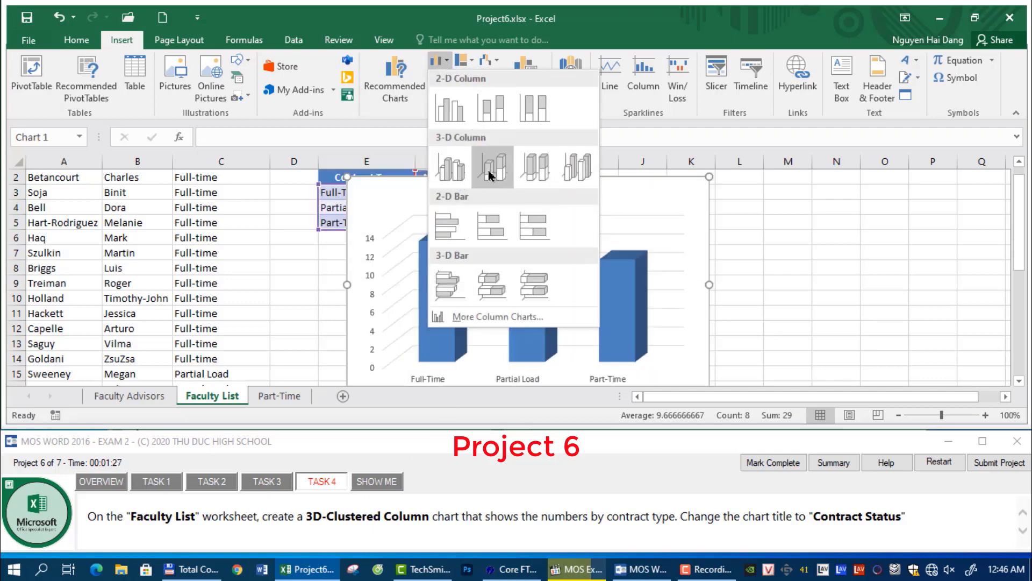
left_click(451, 168)
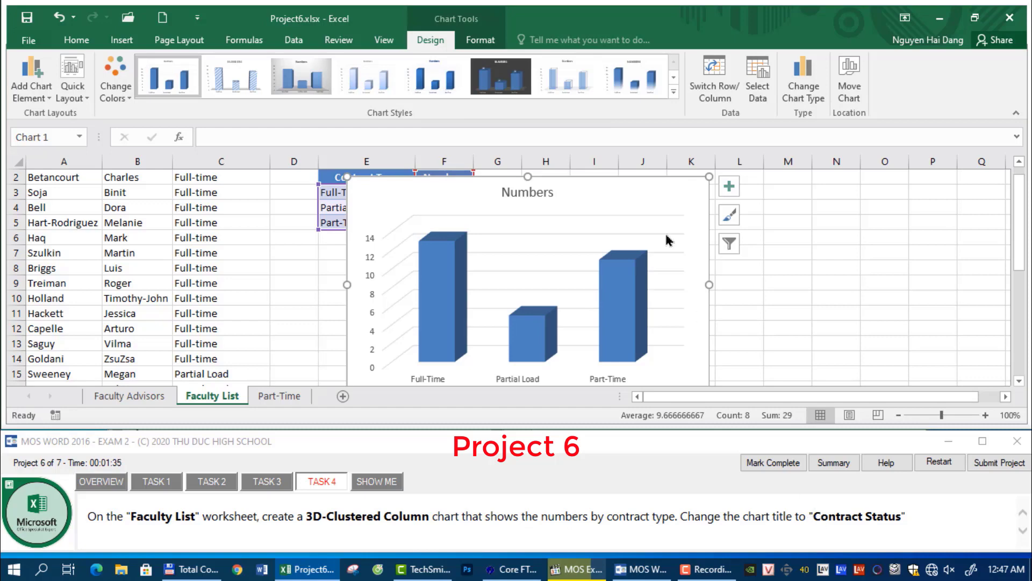
Step: Change the title of the 3-D column chart on the Faculty List worksheet to "Contract Status"
left_click(523, 193)
double_click(523, 192)
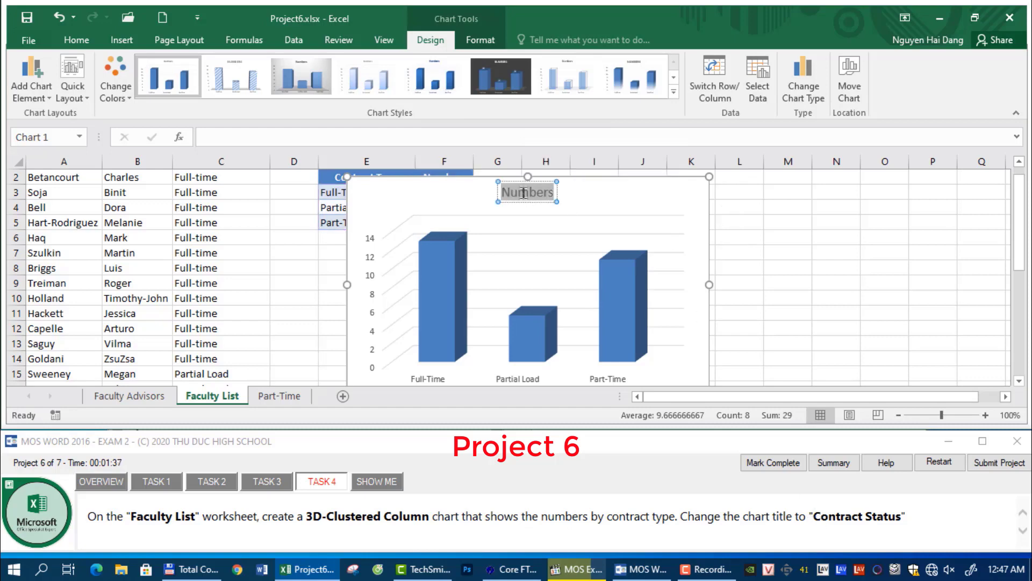
left_click(524, 192)
double_click(523, 192)
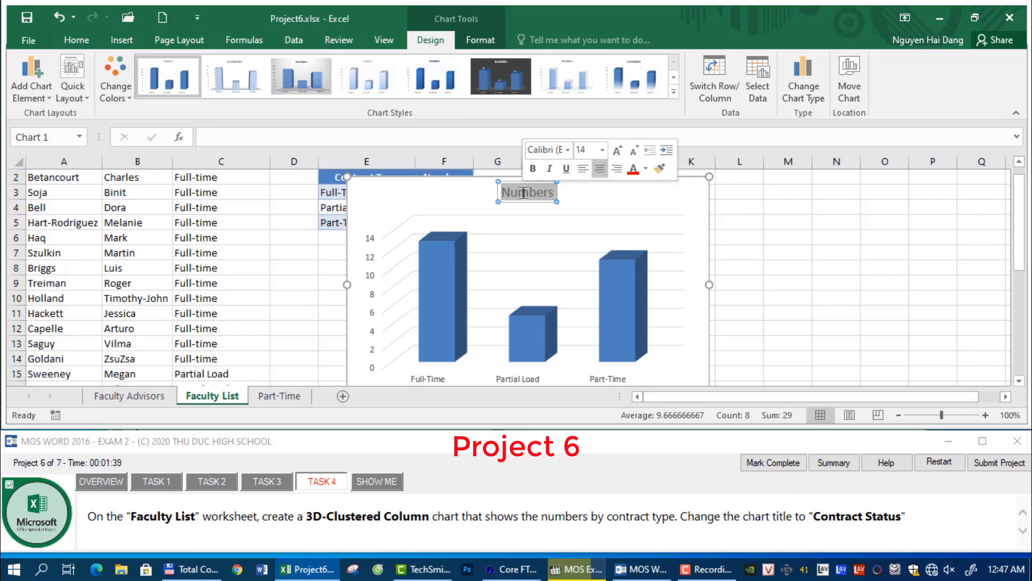
double_click(523, 192)
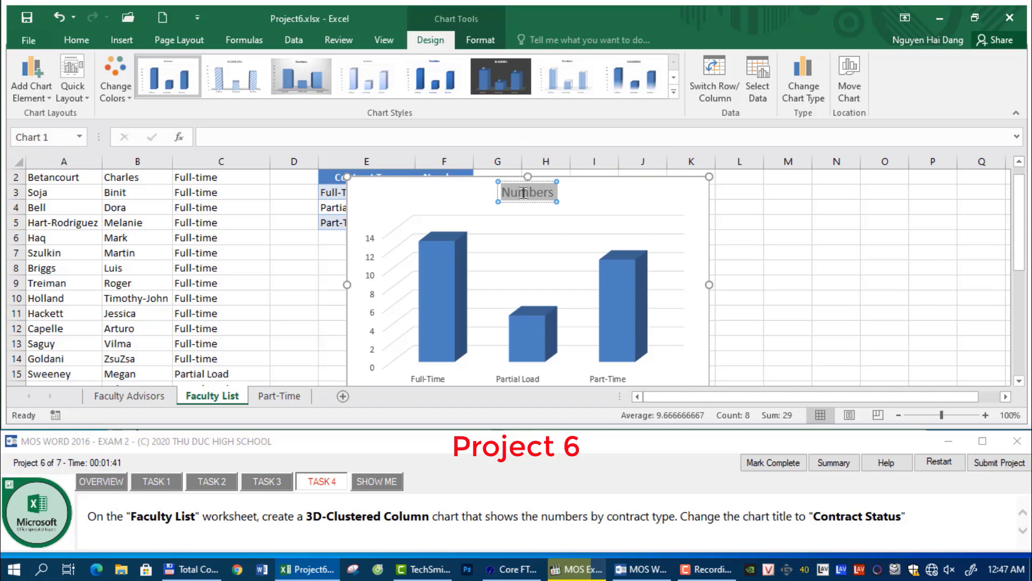
type("Con")
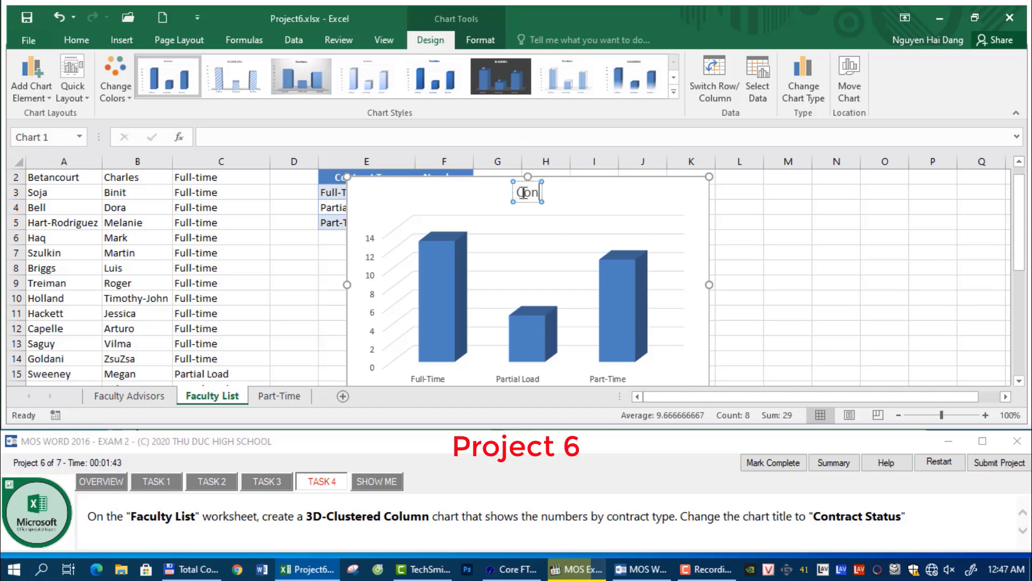
type("tract")
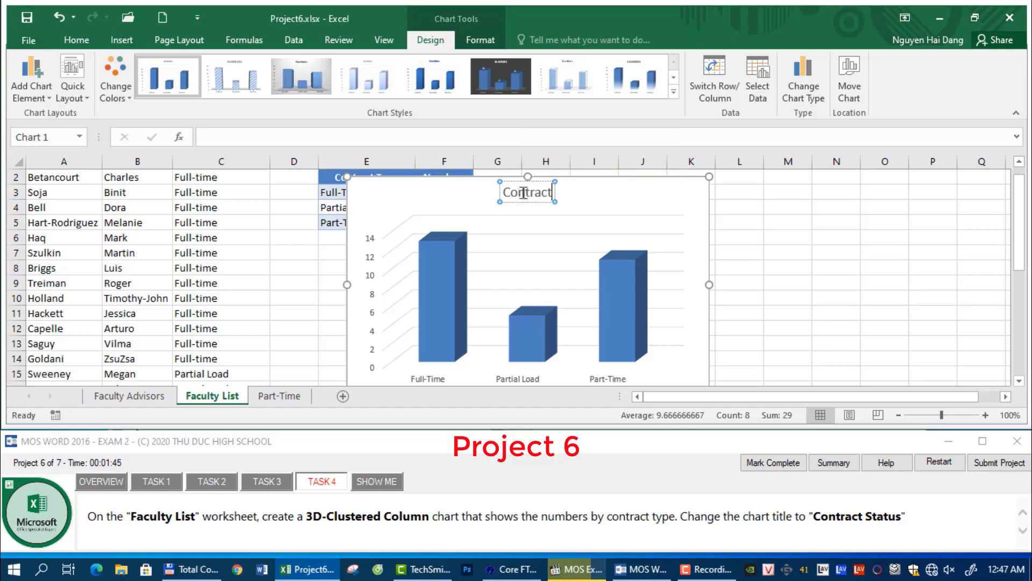
type(" Sta")
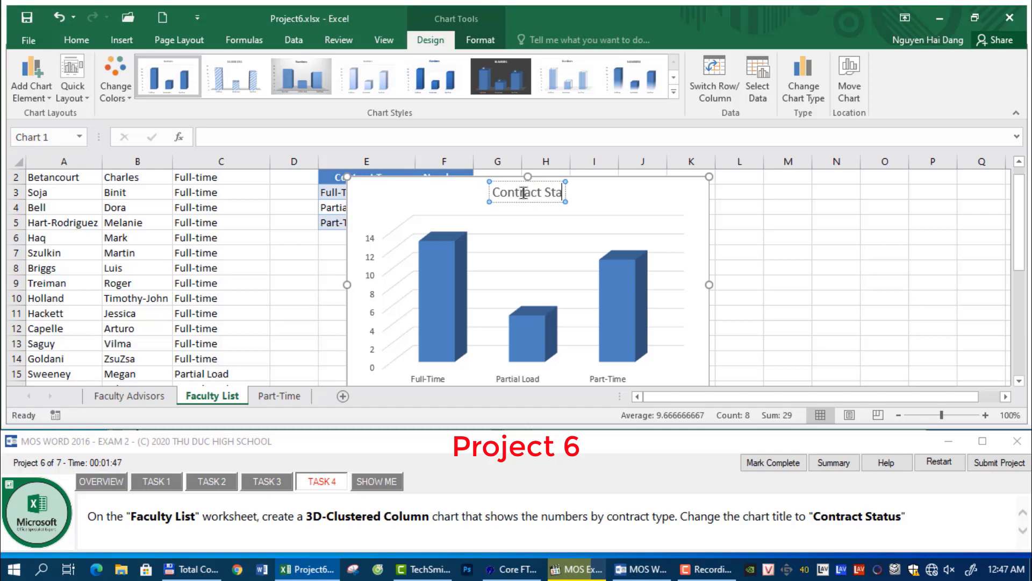
type("tus")
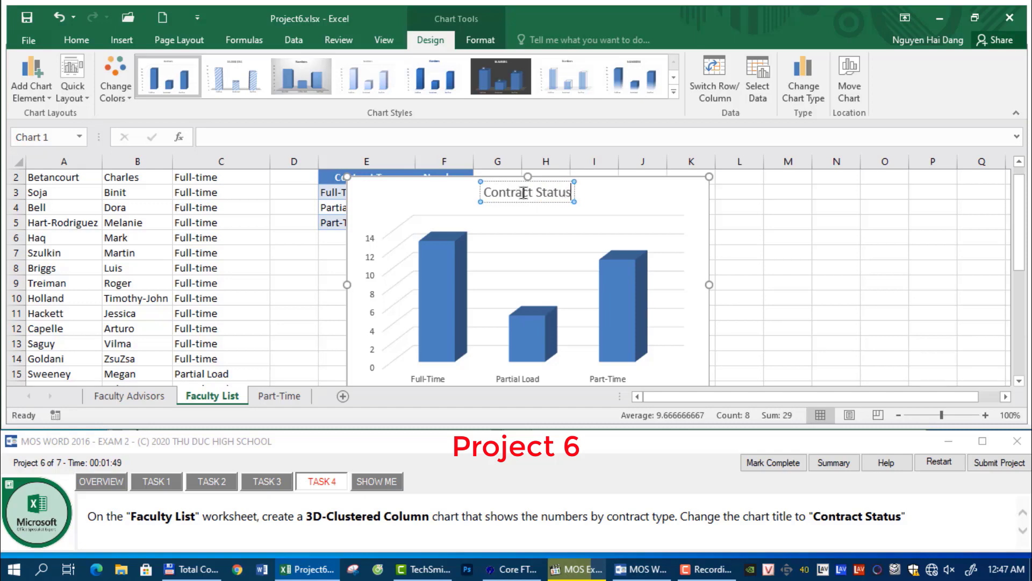
left_click(794, 251)
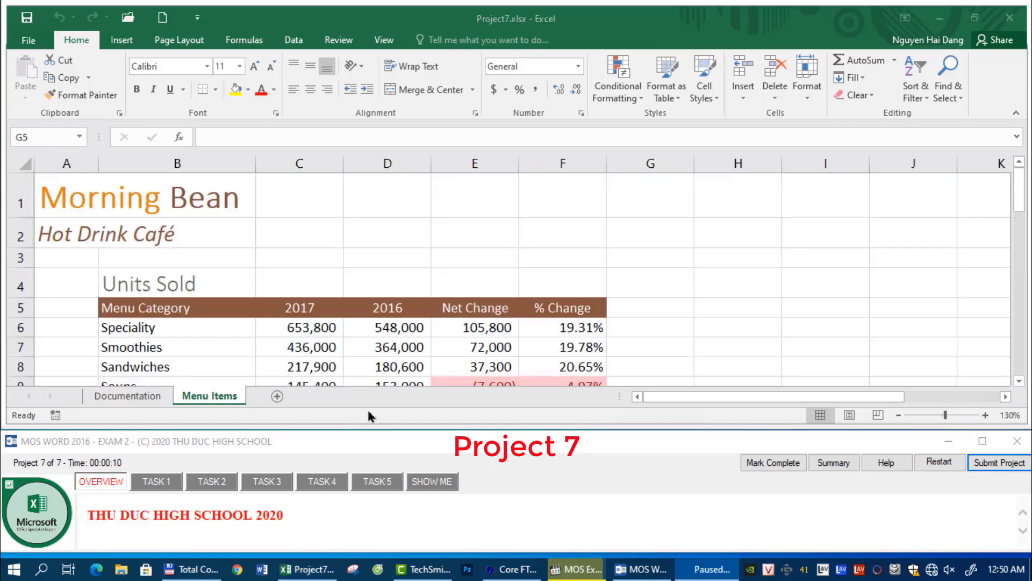
Step: For Project 7 Task 1, merge B13:C18 of the Gross Sales range across on the Menu Items worksheet, keeping only the leftmost values
left_click(160, 487)
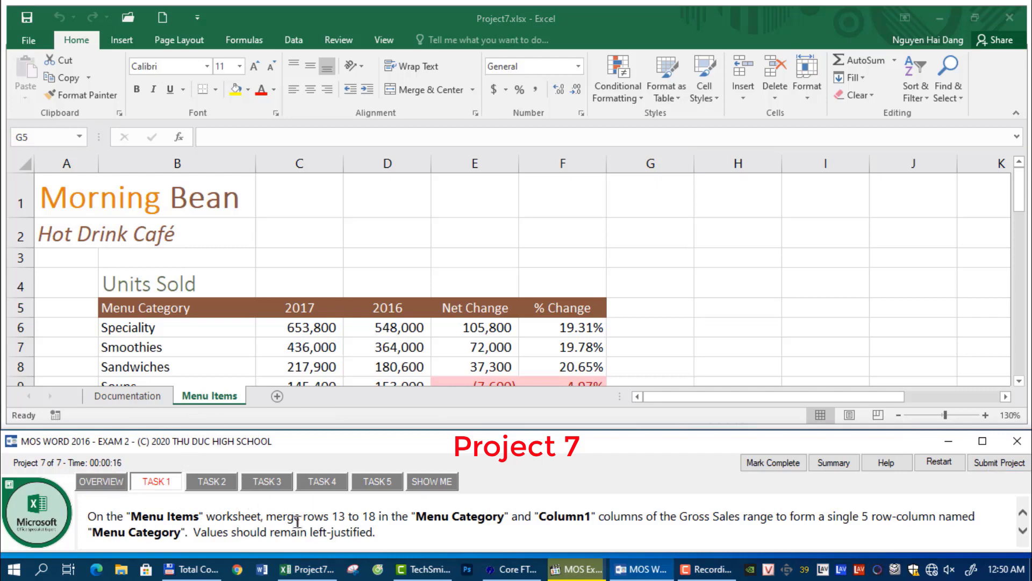
scroll(178, 325, "down", 1)
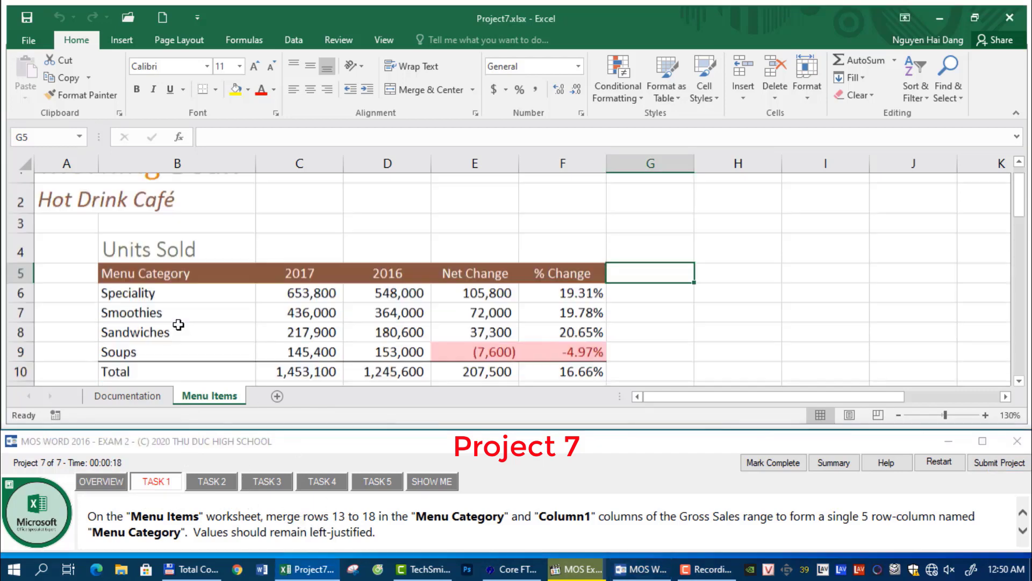
scroll(178, 325, "down", 6)
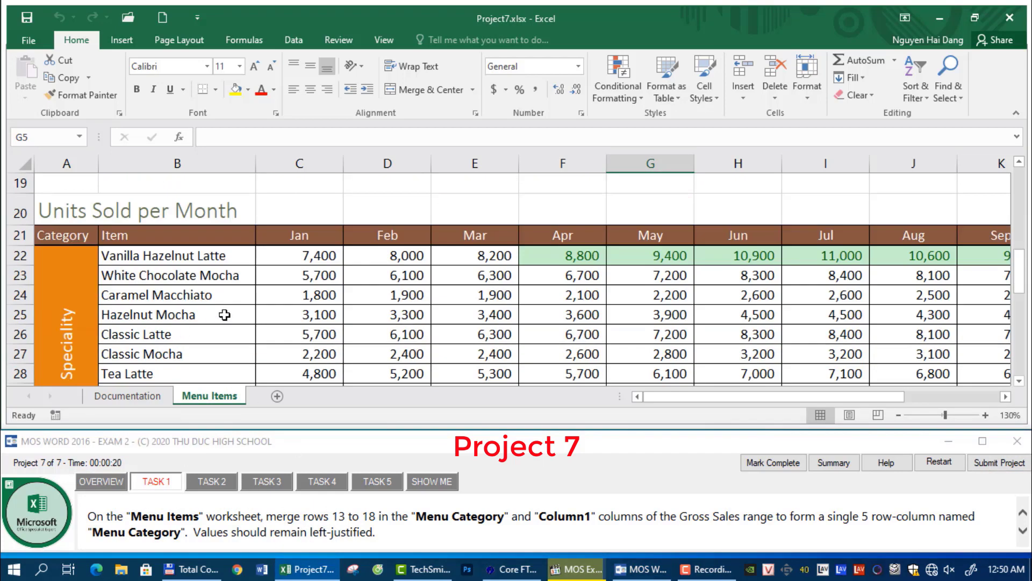
scroll(224, 315, "down", 4)
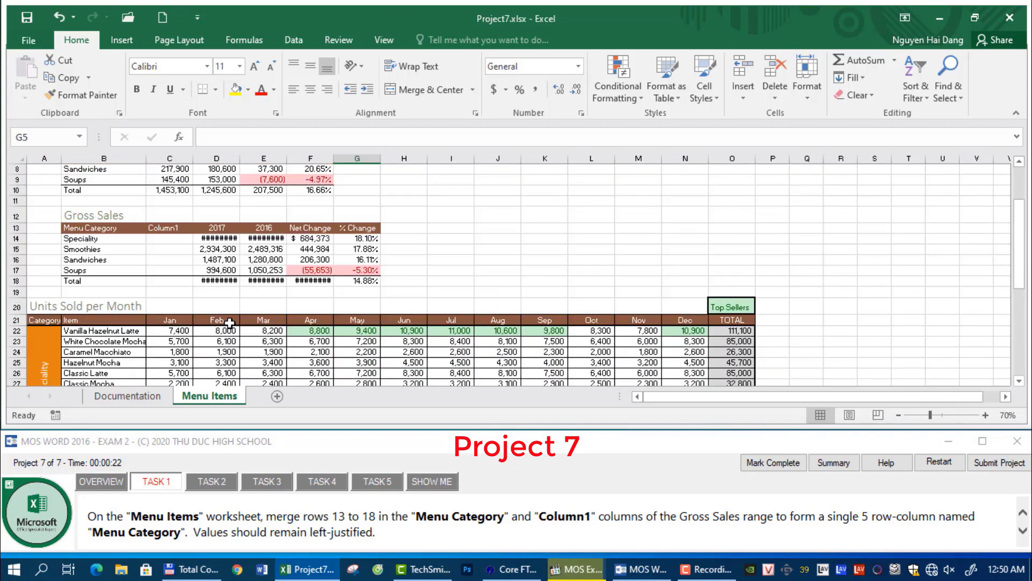
scroll(247, 268, "up", 1)
scroll(247, 274, "up", 1)
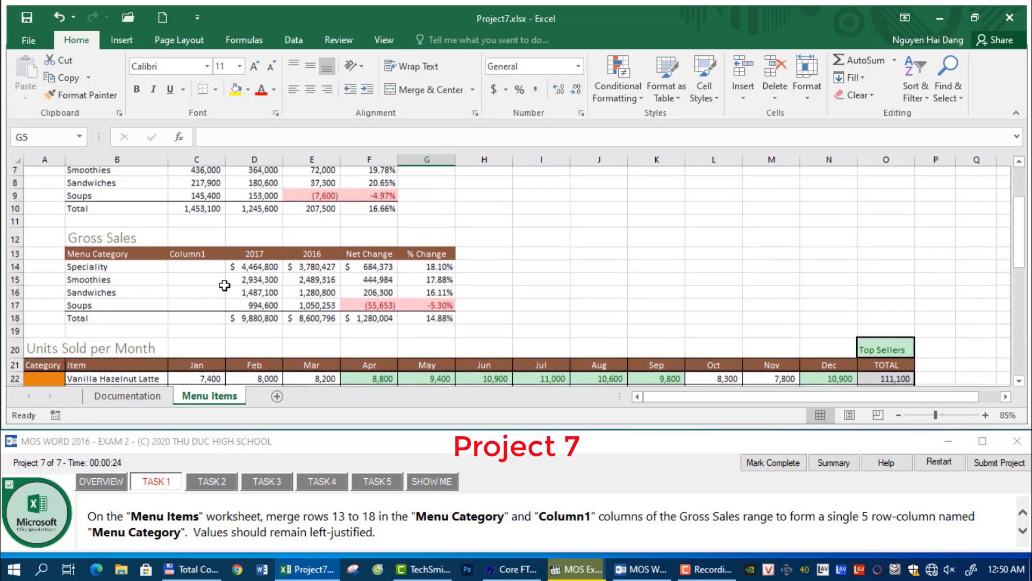
left_click(123, 257)
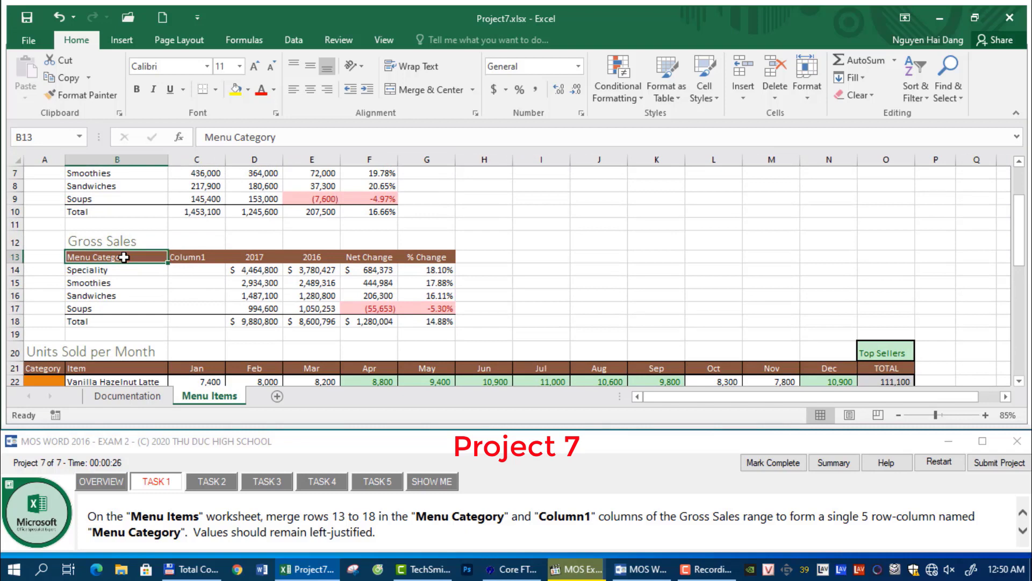
left_click_drag(124, 258, 121, 321)
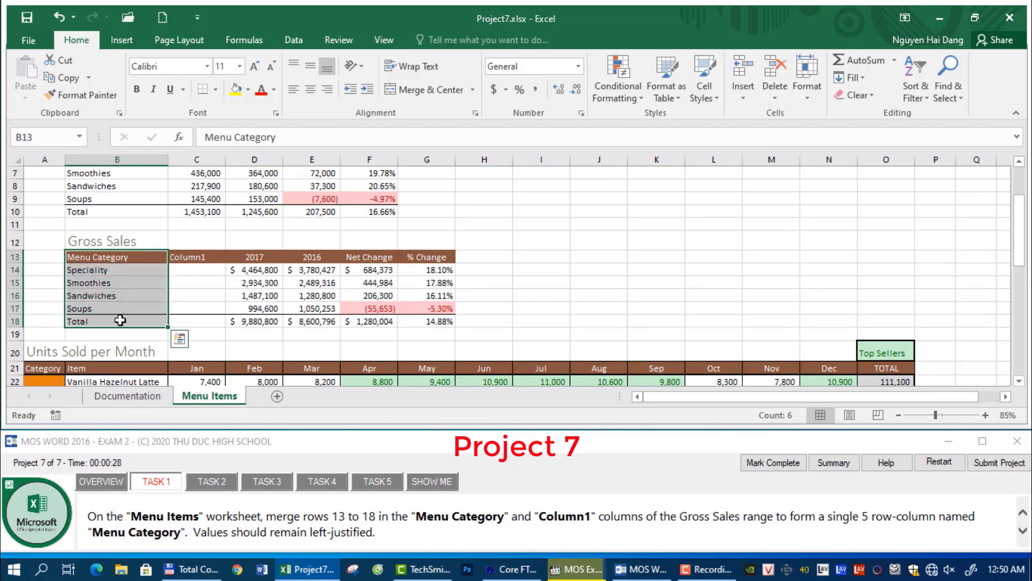
left_click(215, 324, "shift")
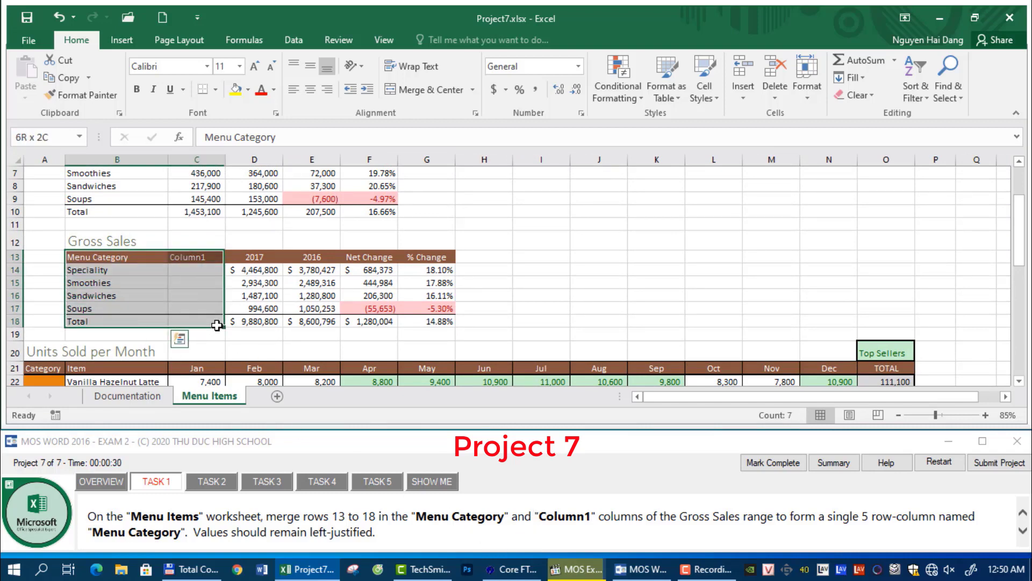
left_click(473, 90)
left_click(452, 124)
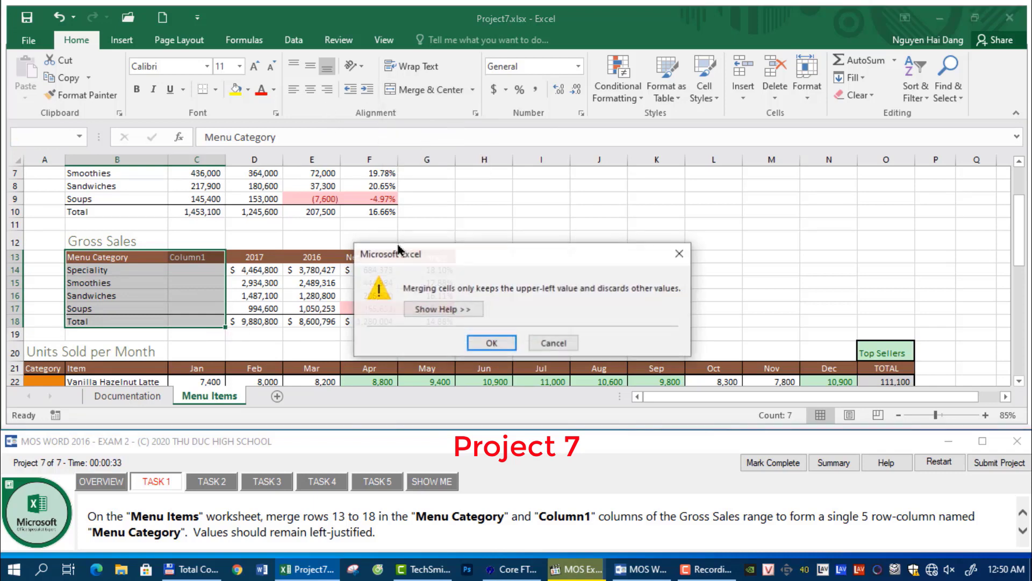
left_click(491, 343)
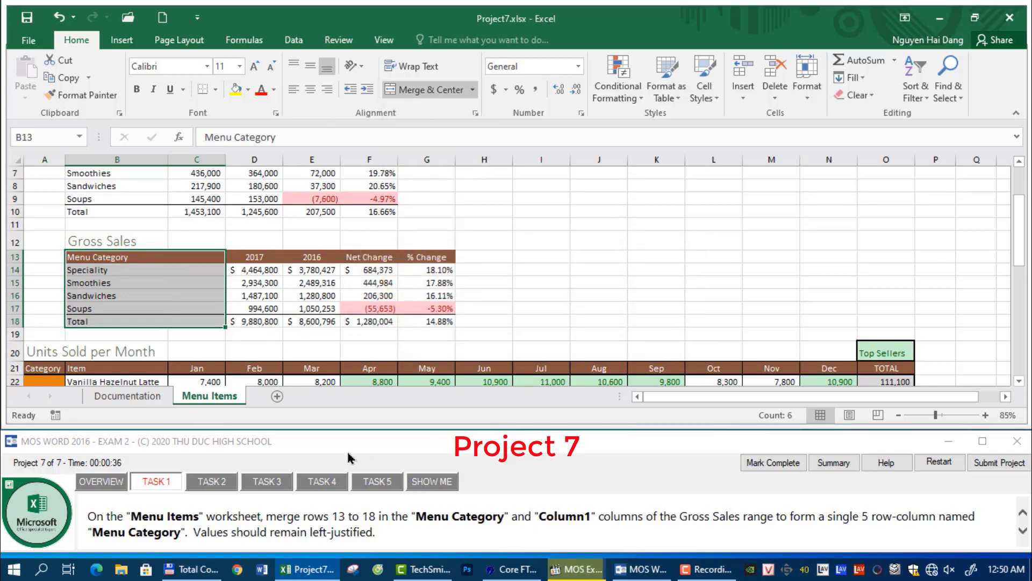
Step: For Task 2, set the height of rows 1 and 2 on the Menu Items worksheet to 30
left_click(228, 484)
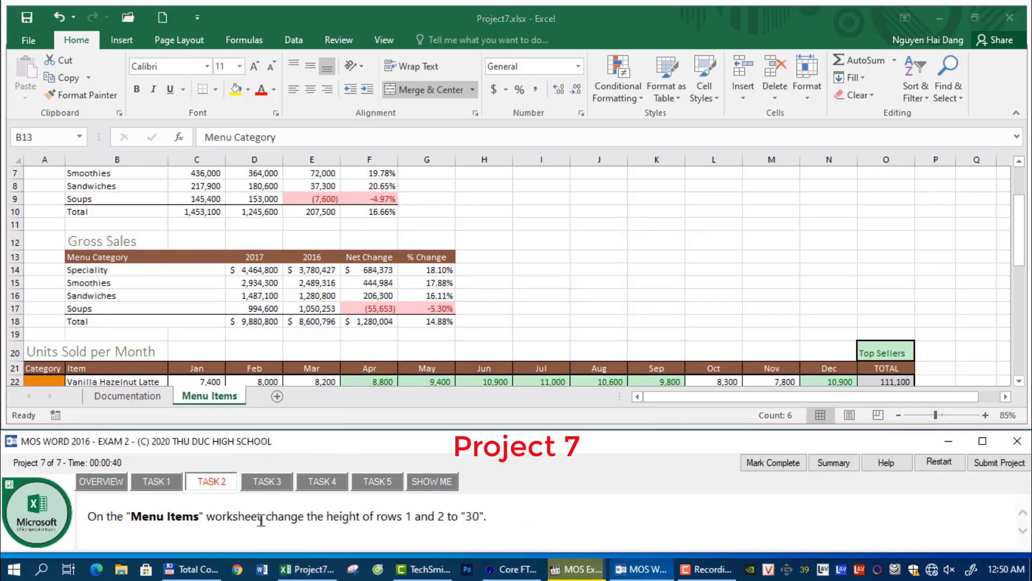
left_click(75, 245)
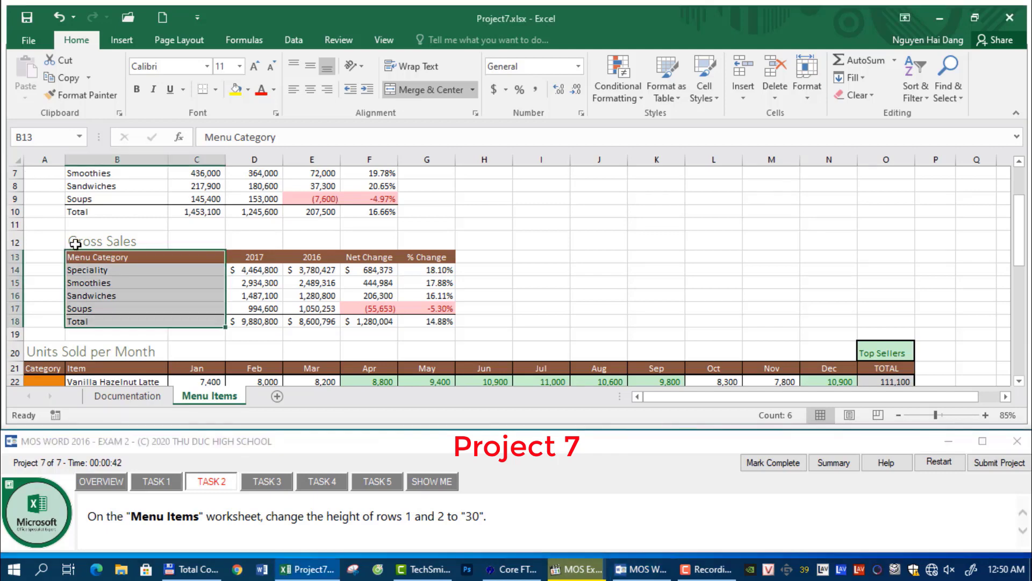
scroll(74, 241, "up", 2)
left_click_drag(16, 185, 17, 206)
right_click(20, 193)
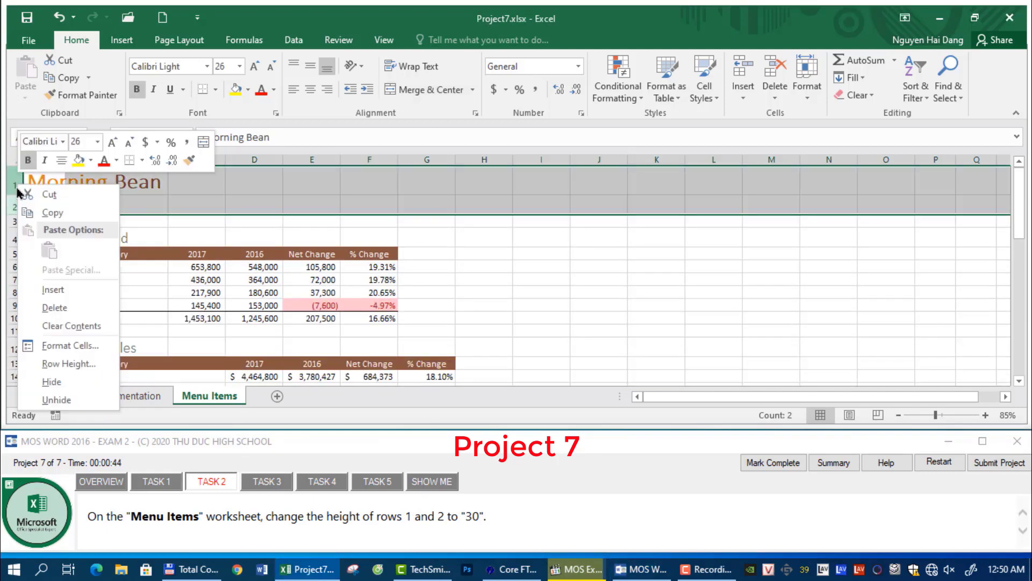
left_click(81, 362)
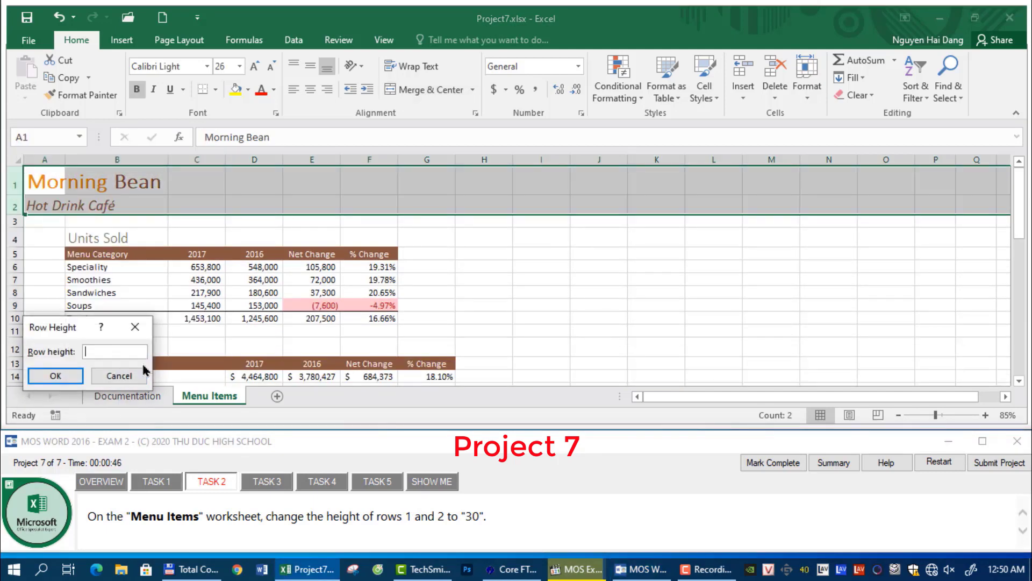
left_click(56, 376)
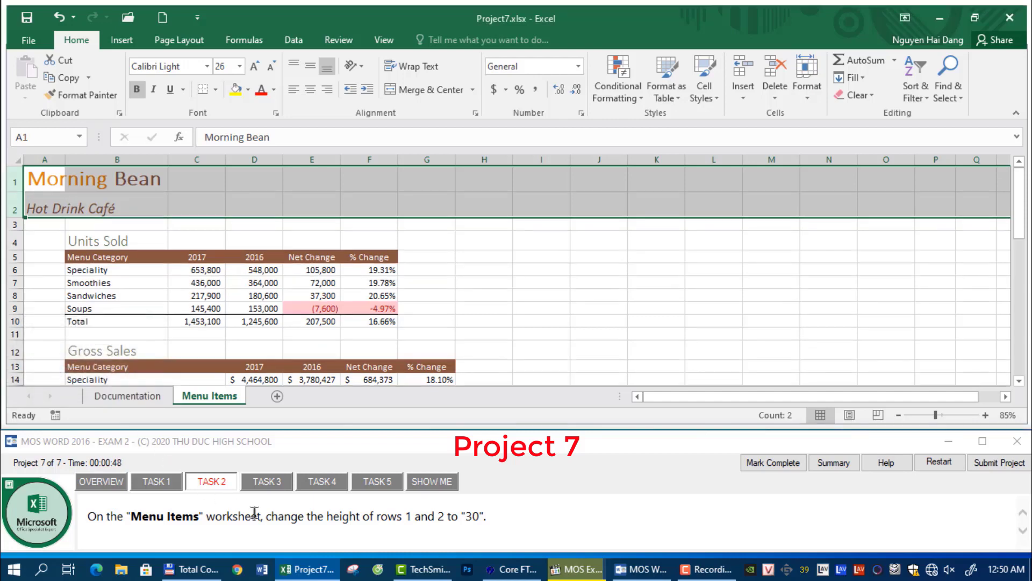
Step: For Task 3, rename the Menu Items worksheet as "Menu Sales" using the name copied from the instructions
left_click(263, 482)
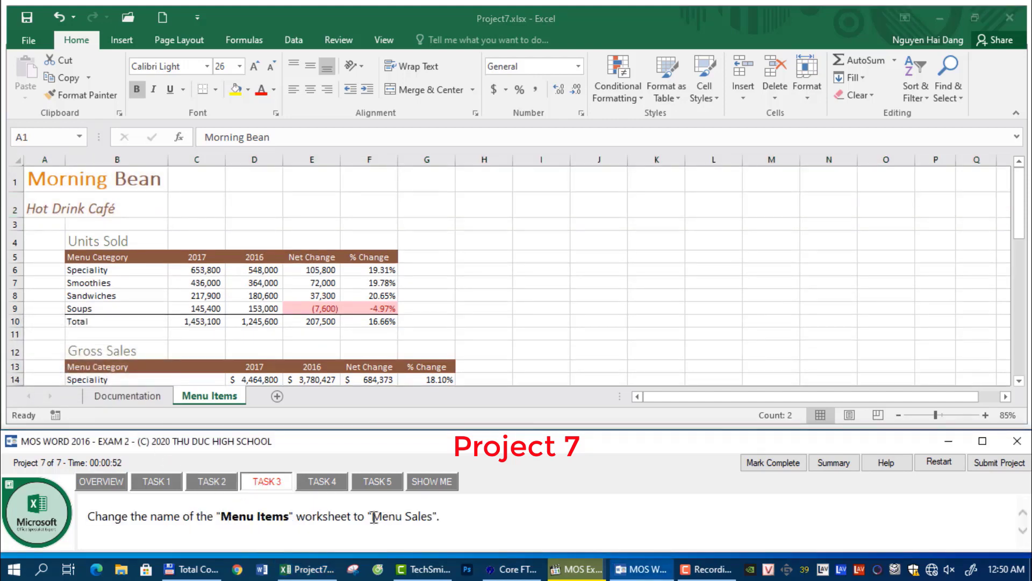
left_click_drag(374, 517, 425, 516)
key("ctrl+c")
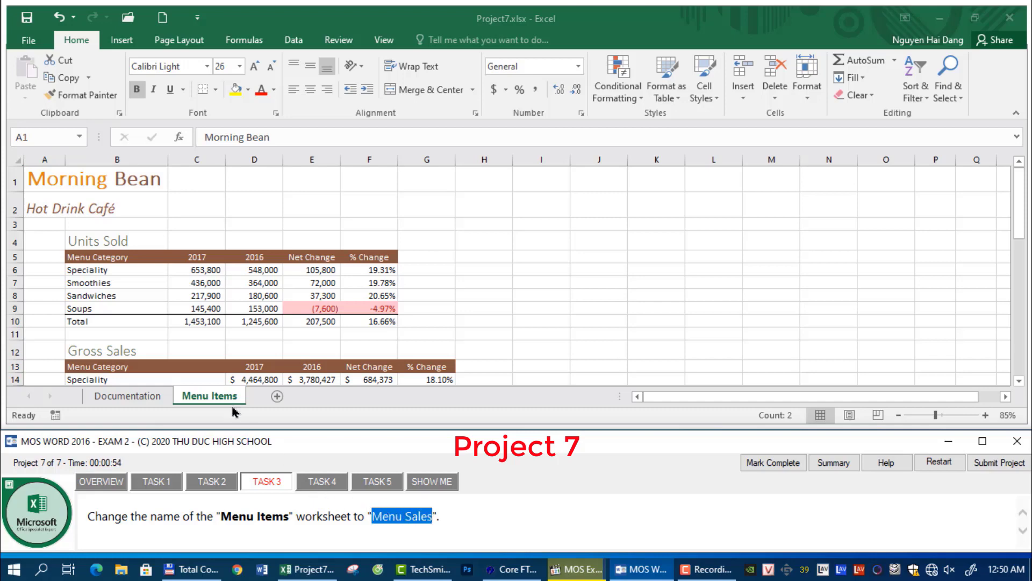
double_click(215, 396)
key("ctrl+v")
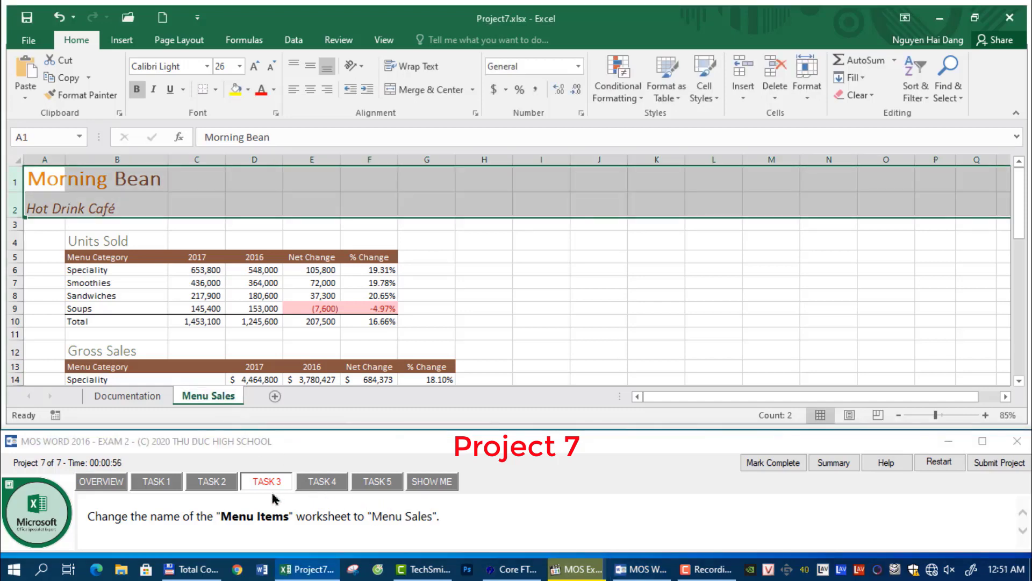
Step: Show the Task 4 instructions and select cell B7 on the Documentation worksheet
left_click(318, 483)
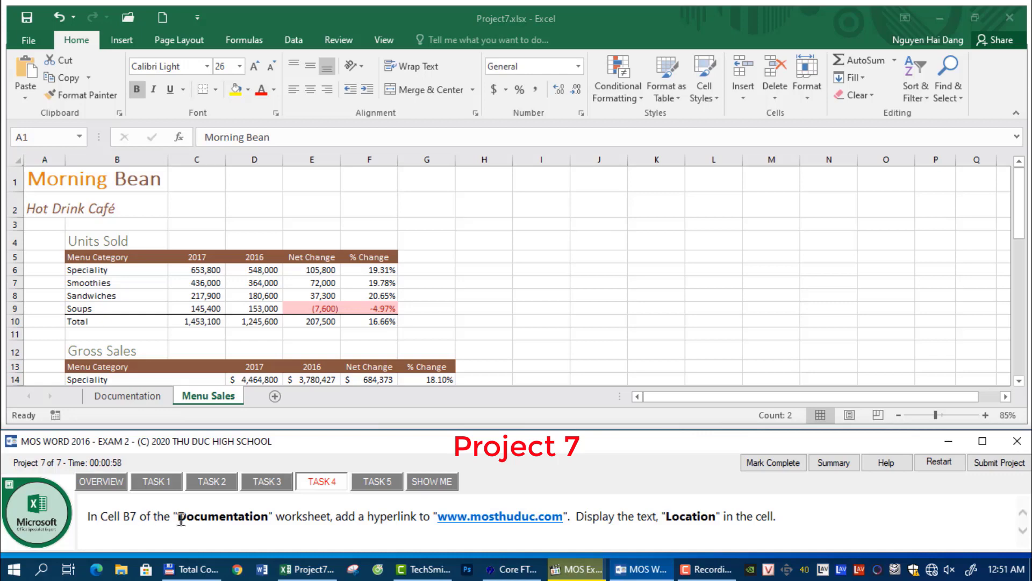
left_click(152, 396)
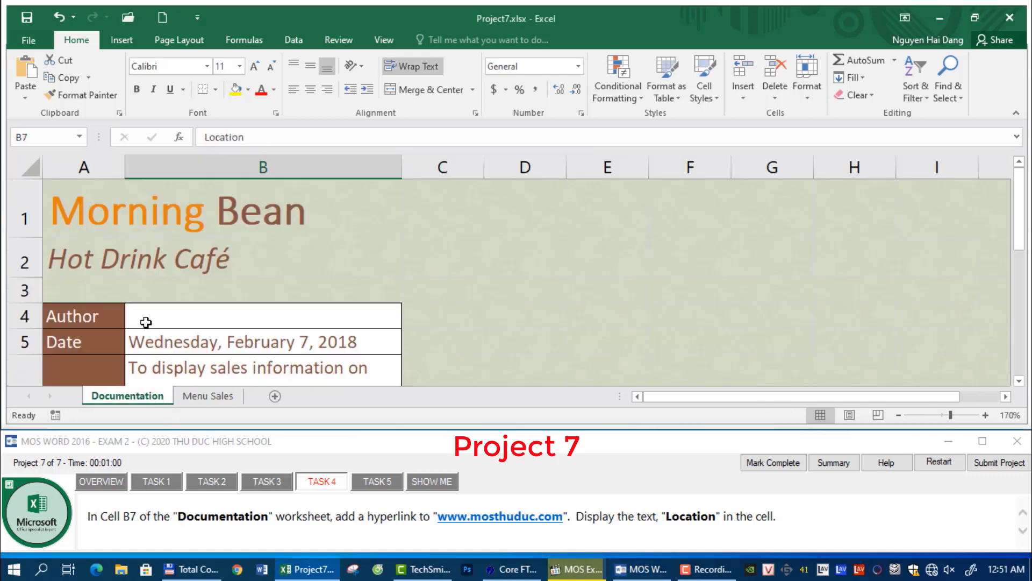
left_click(542, 353)
scroll(543, 352, "down", 4)
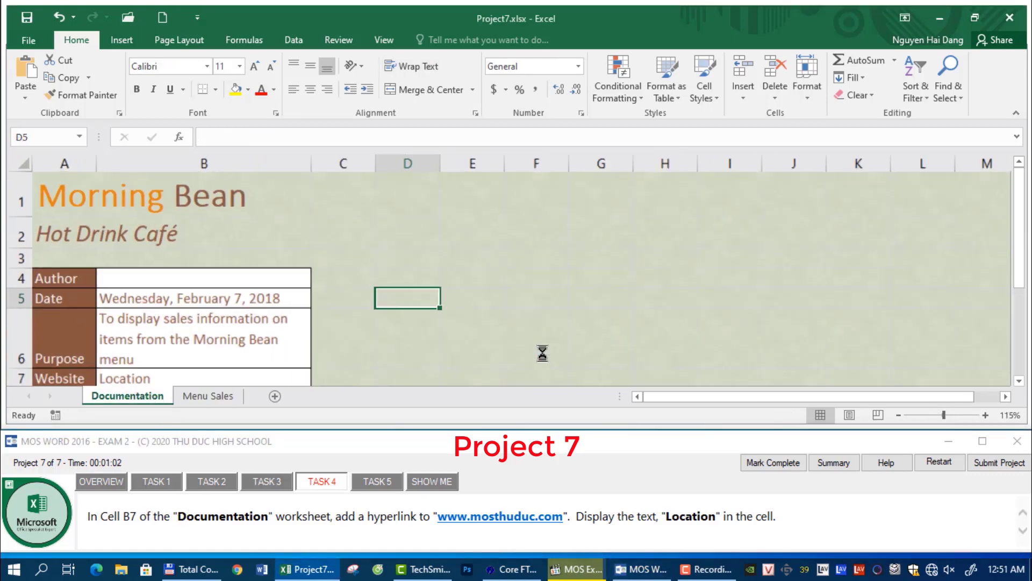
scroll(543, 353, "down", 3)
left_click(52, 138)
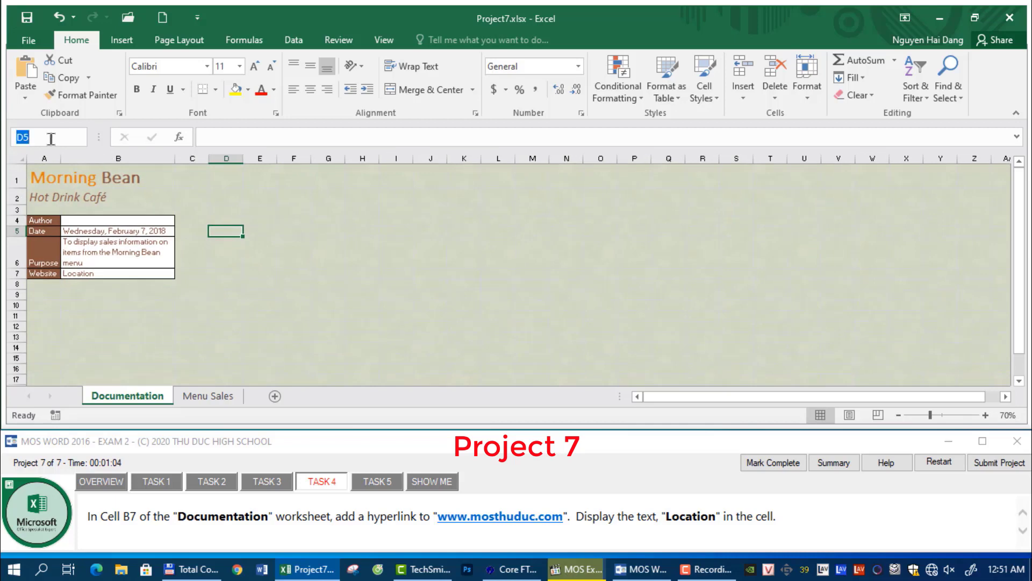
type("bb7")
key("Return")
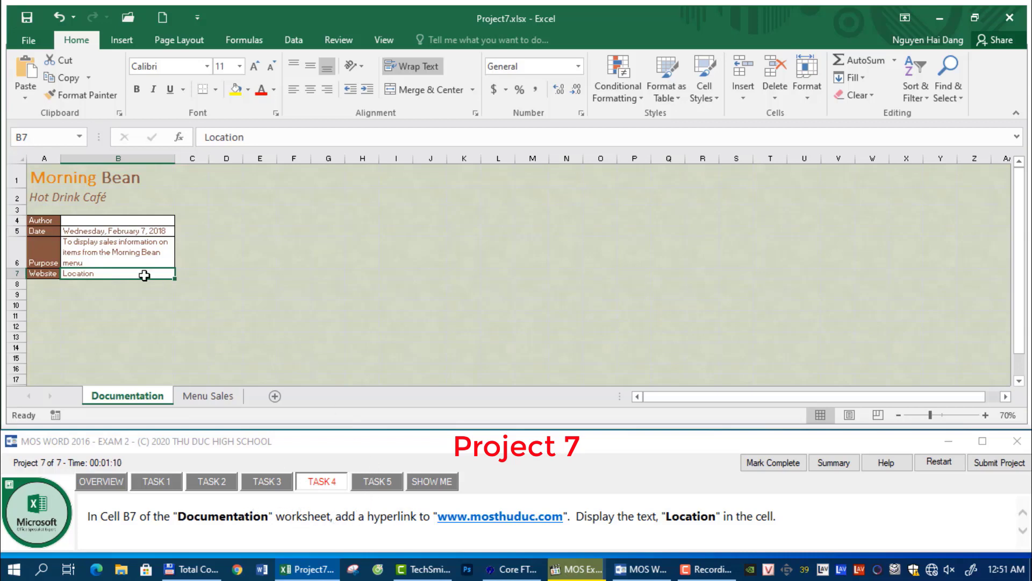
left_click(122, 39)
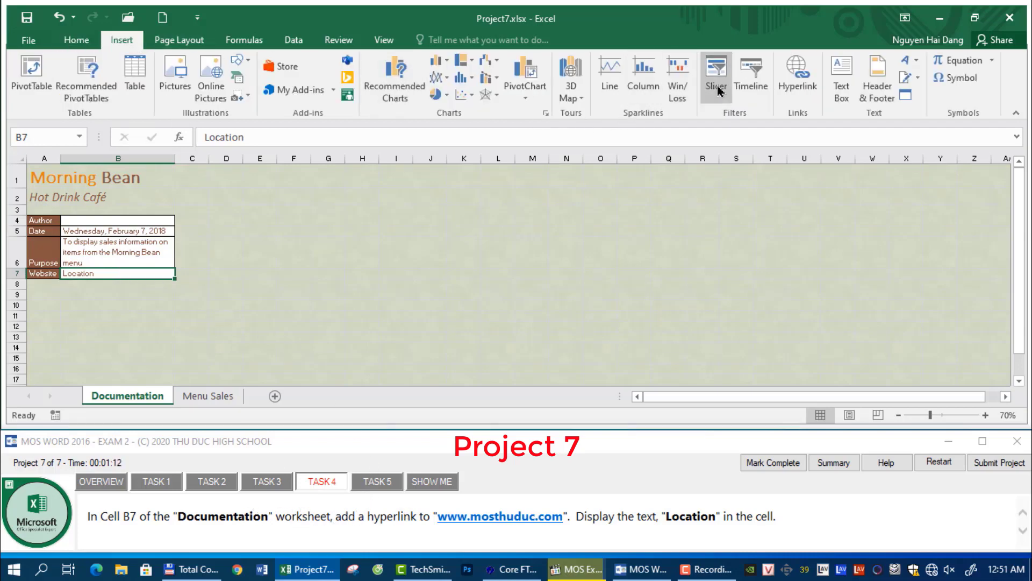
left_click(794, 91)
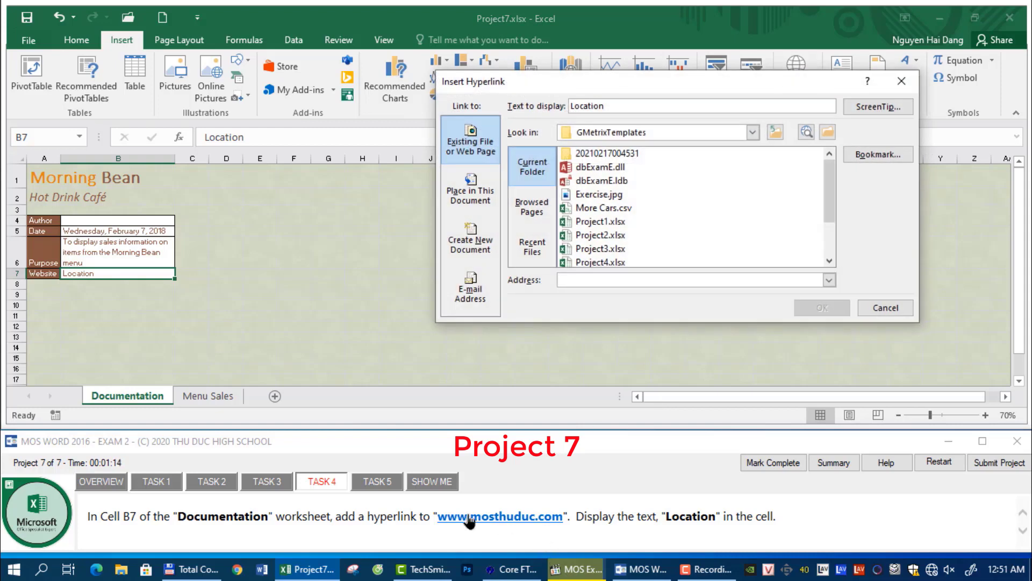
left_click_drag(434, 516, 571, 516)
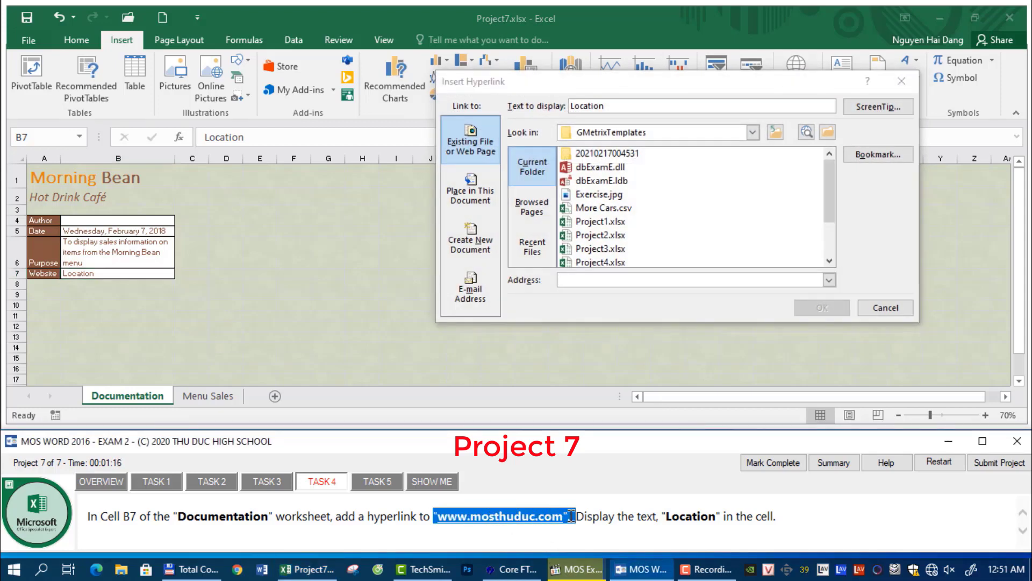
key("ctrl+c")
left_click(685, 279)
key("ctrl+v")
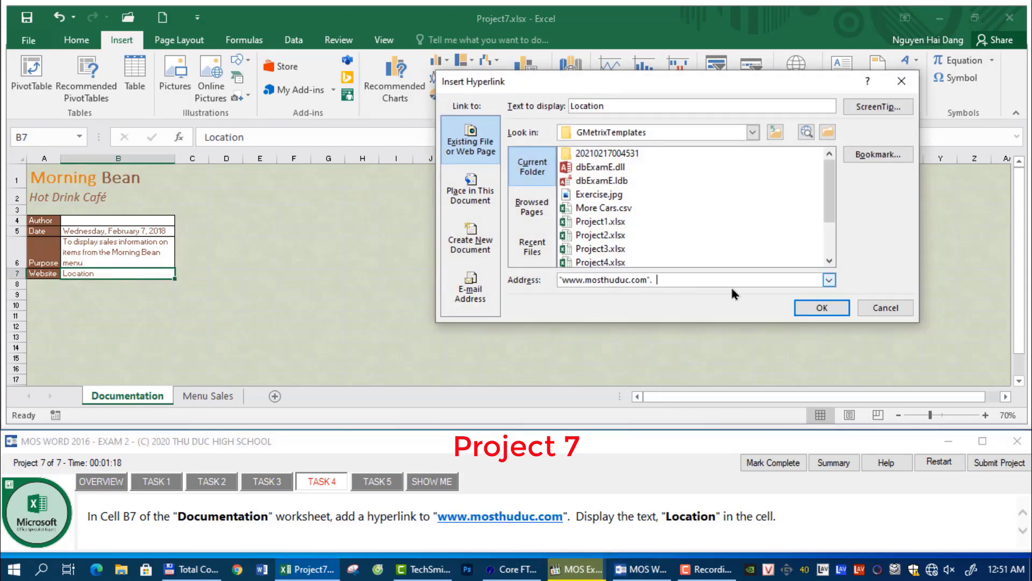
key("BackSpace")
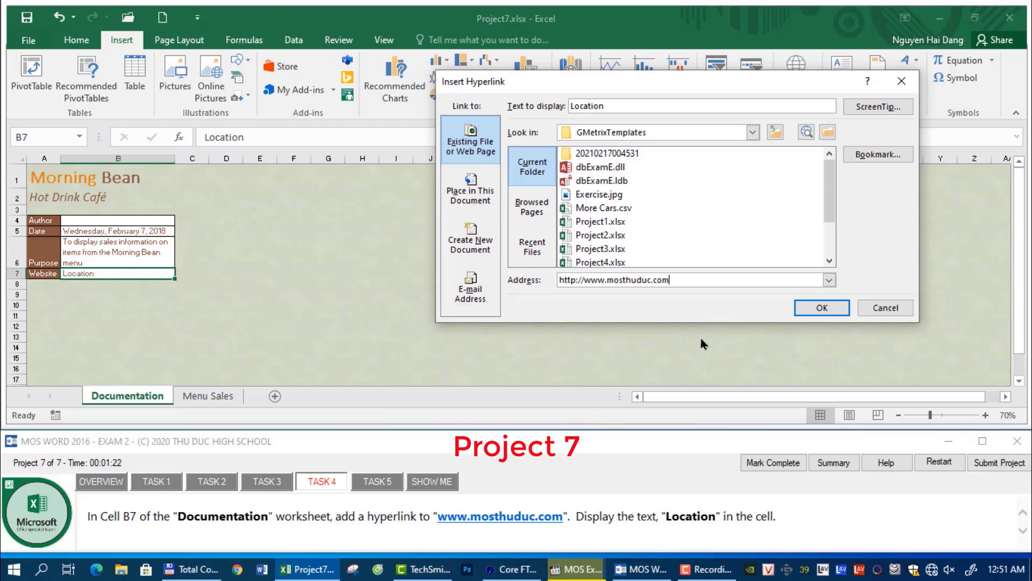
left_click(826, 310)
Step: Show the Task 5 instructions and scale the Documentation worksheet to fit 1 page wide and 1 page tall
left_click(380, 483)
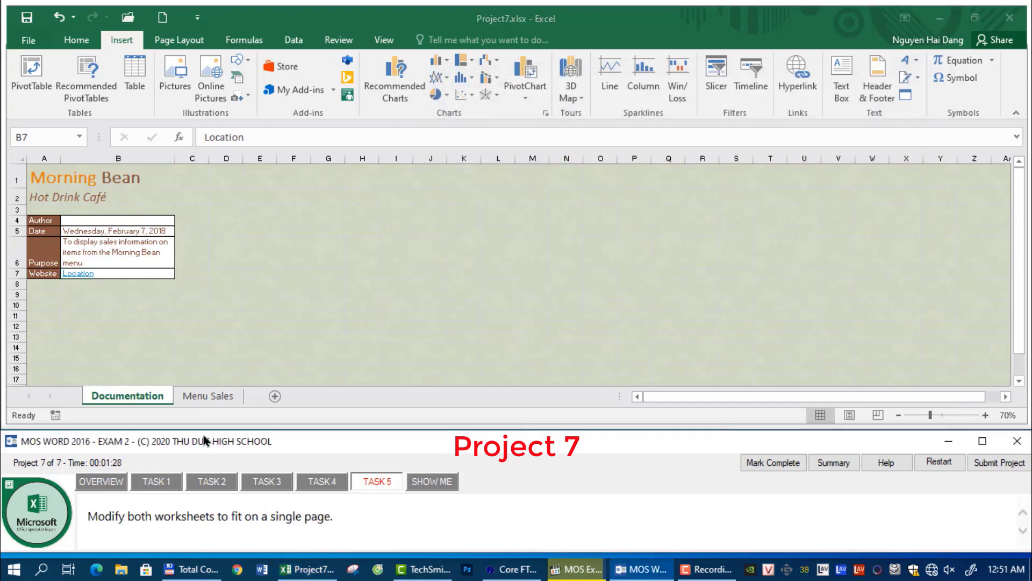
left_click(191, 386)
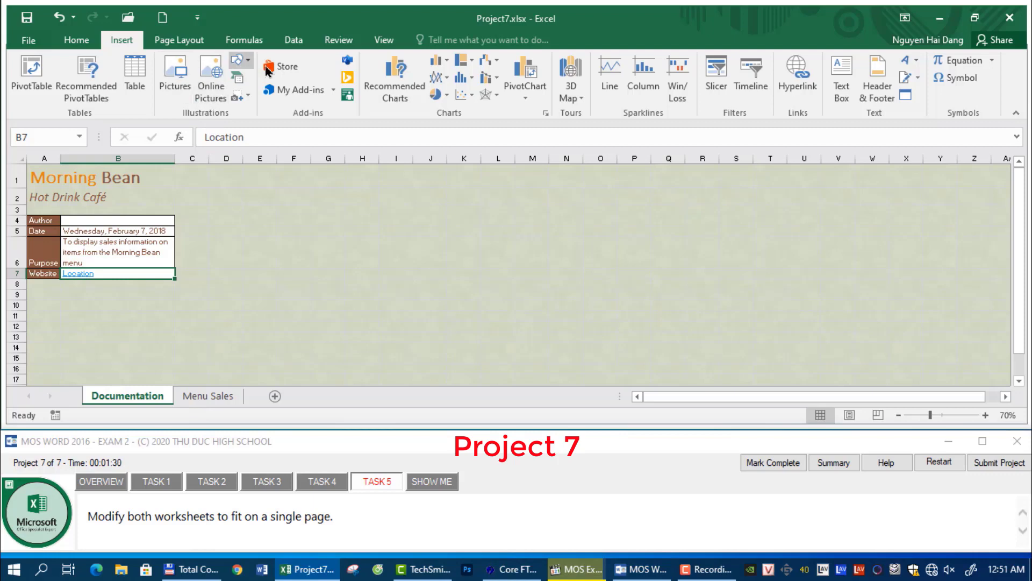
left_click(199, 42)
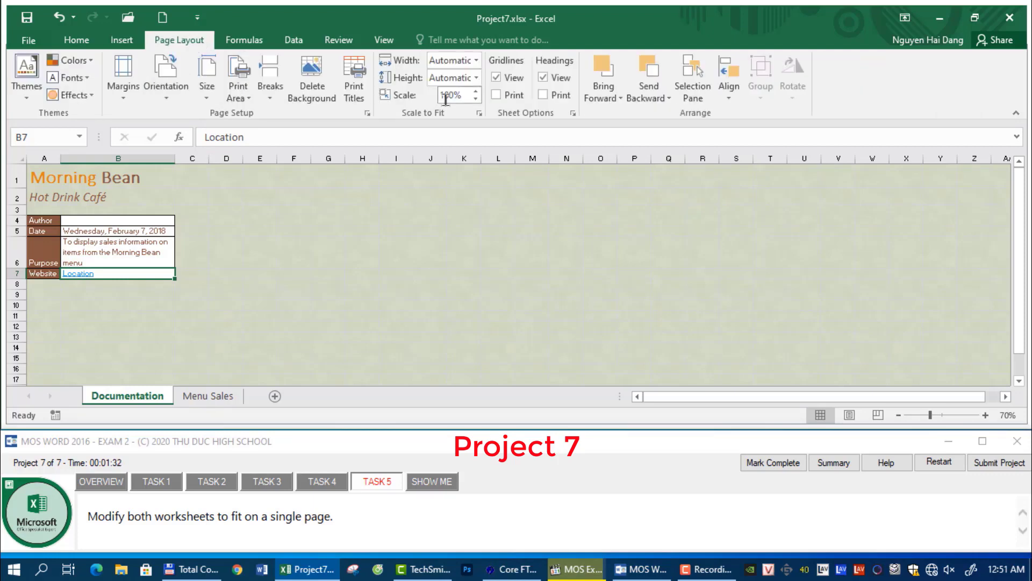
left_click(475, 62)
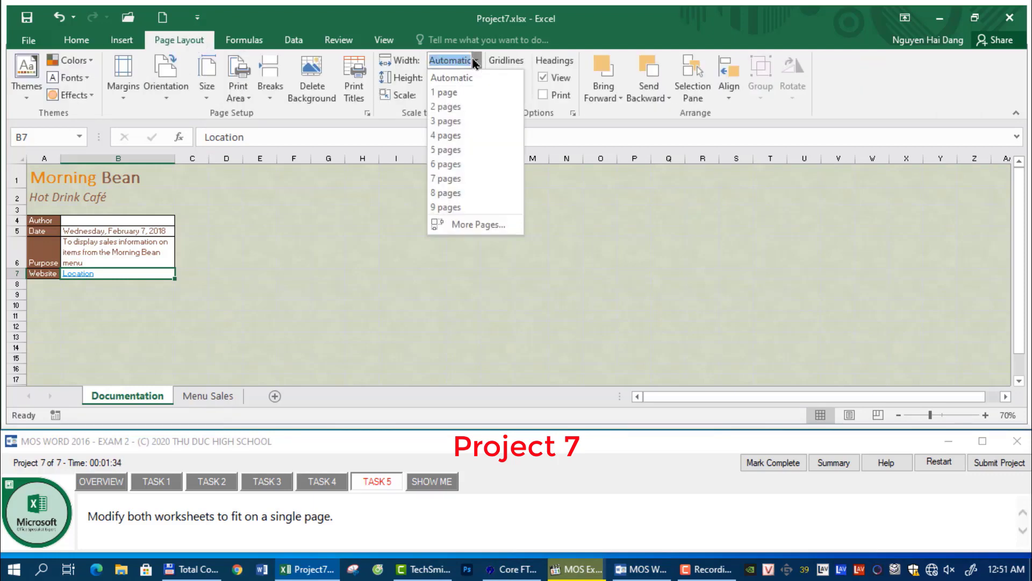
left_click(447, 93)
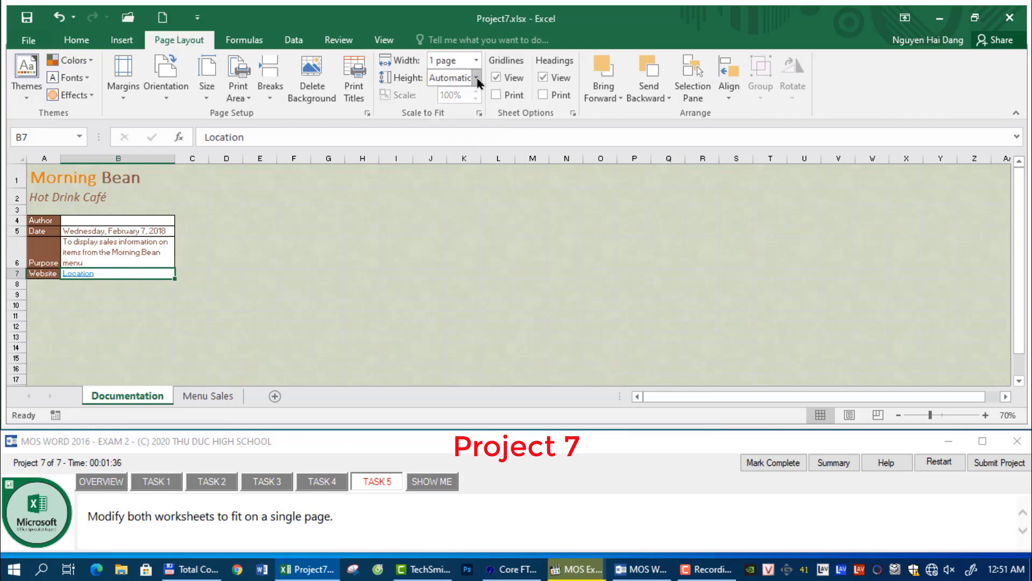
left_click(476, 78)
left_click(447, 110)
Step: Scale the Menu Sales worksheet to fit 1 page wide and 1 page tall
left_click(207, 395)
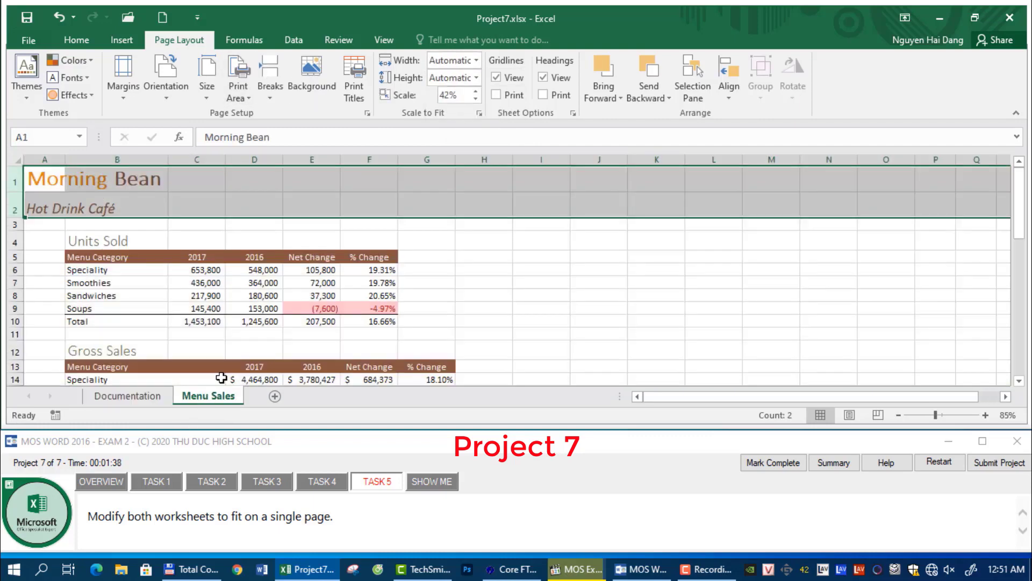
left_click(476, 60)
left_click(447, 92)
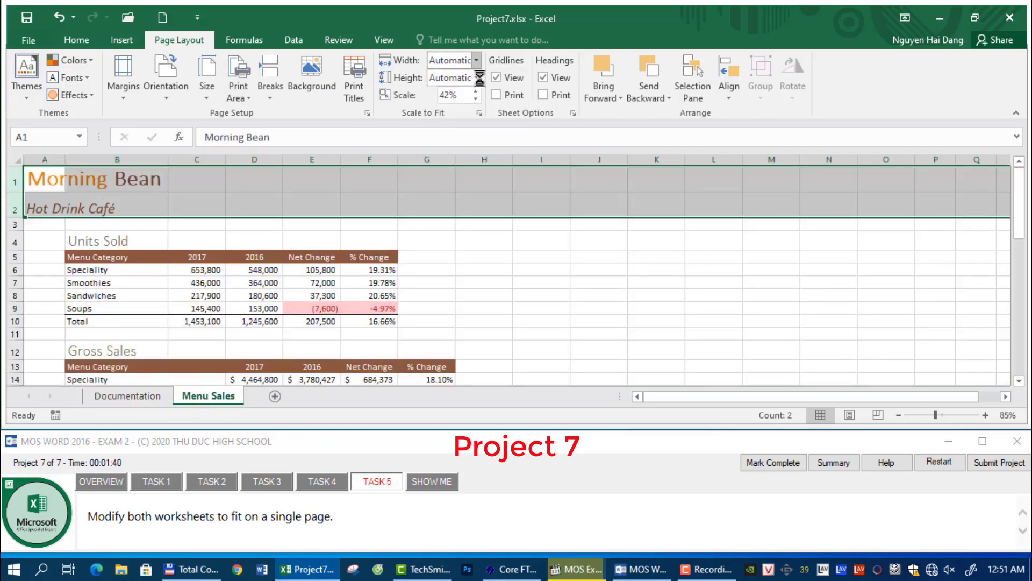
left_click(476, 78)
left_click(448, 110)
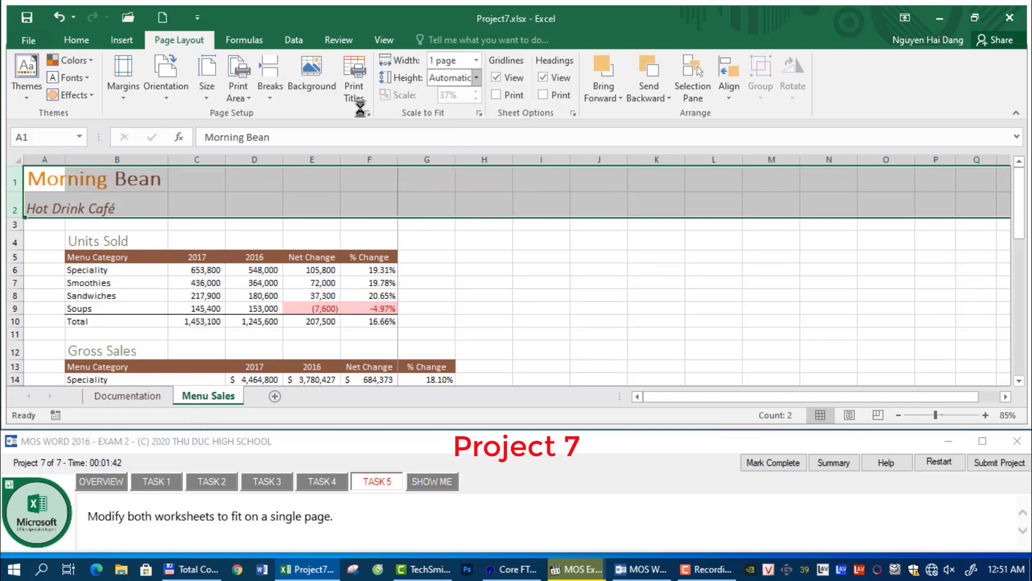
Step: Examine the Menu Sales worksheet's pages in the print preview, and recheck the page scaling on both worksheets
left_click(31, 43)
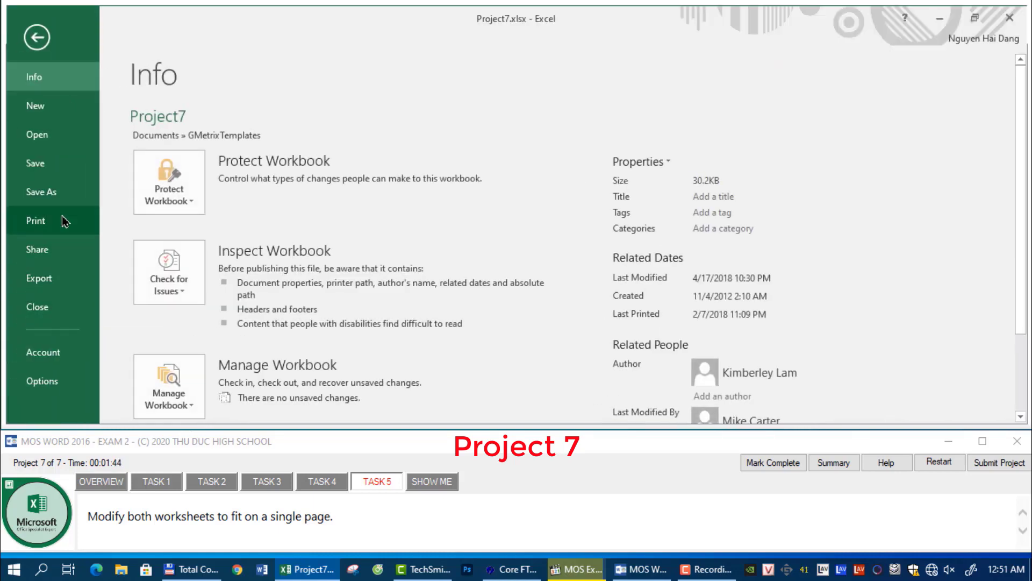
left_click(61, 221)
left_click(264, 360)
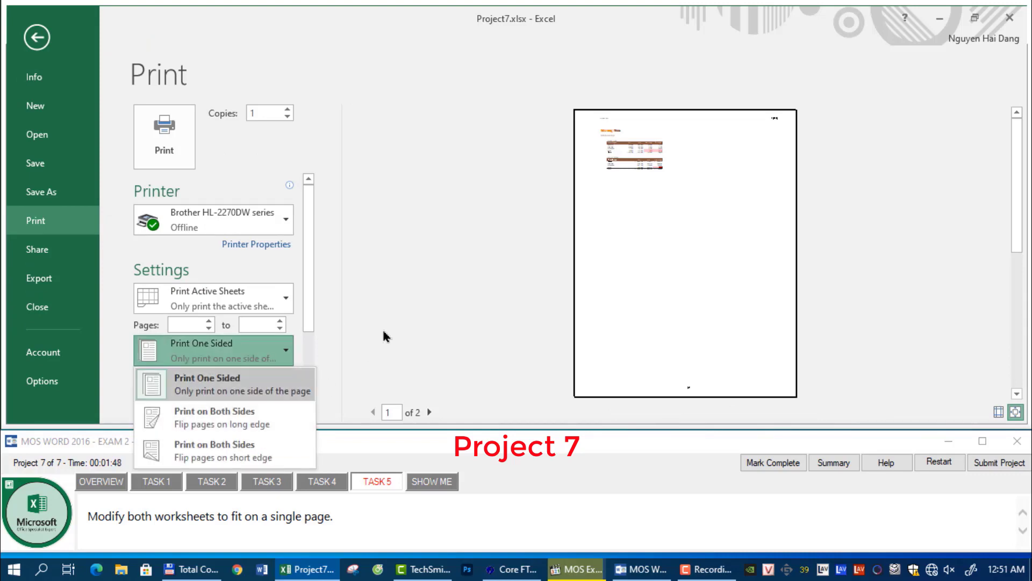
left_click(385, 334)
left_click(429, 412)
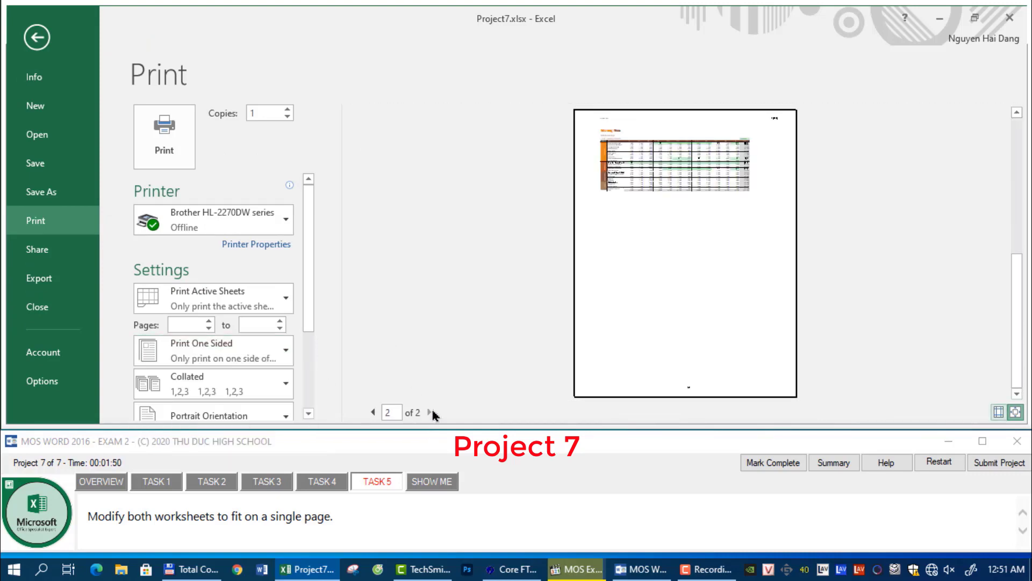
left_click(371, 412)
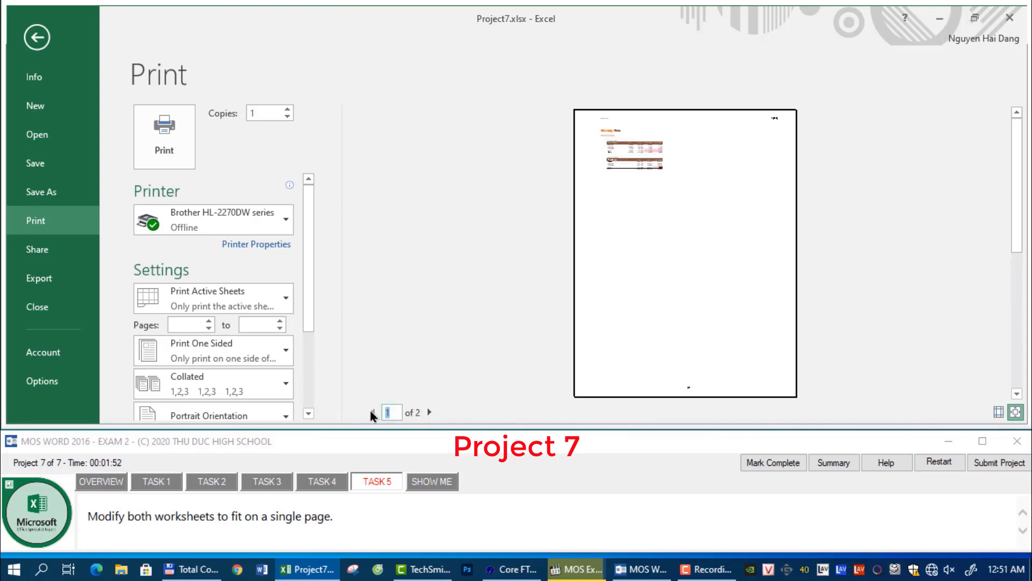
left_click(36, 37)
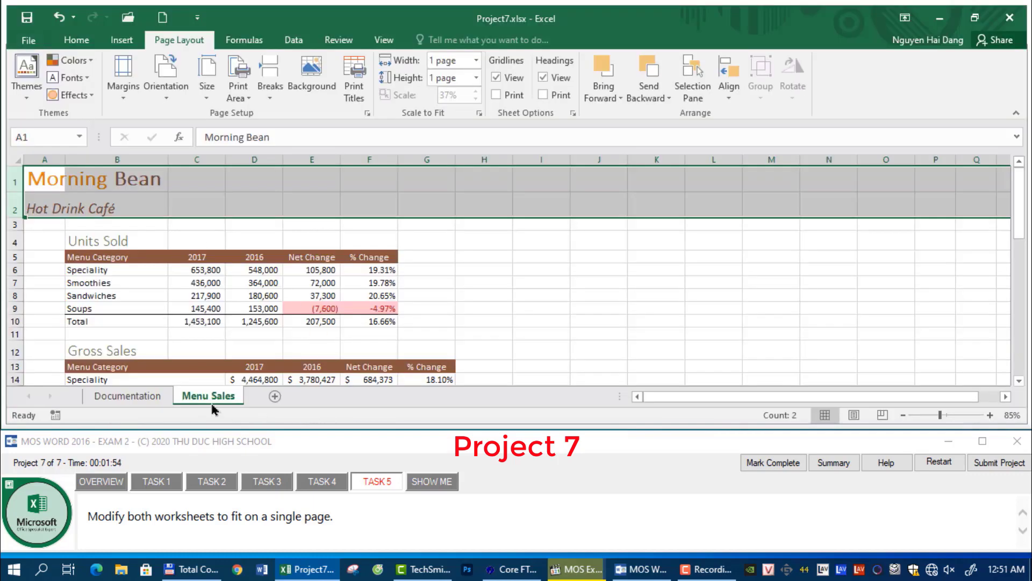
left_click(149, 401)
left_click(210, 396)
left_click(426, 334)
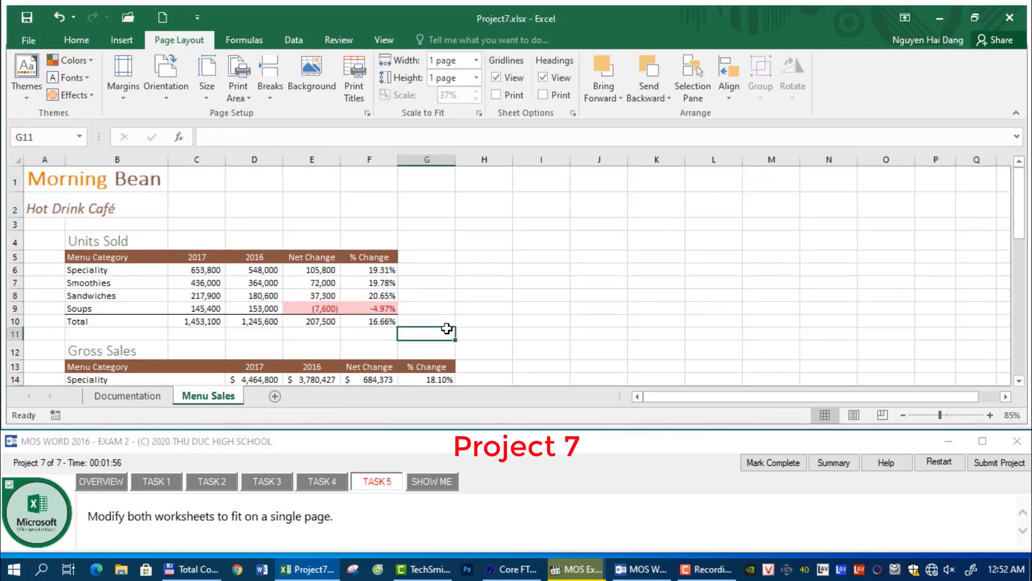